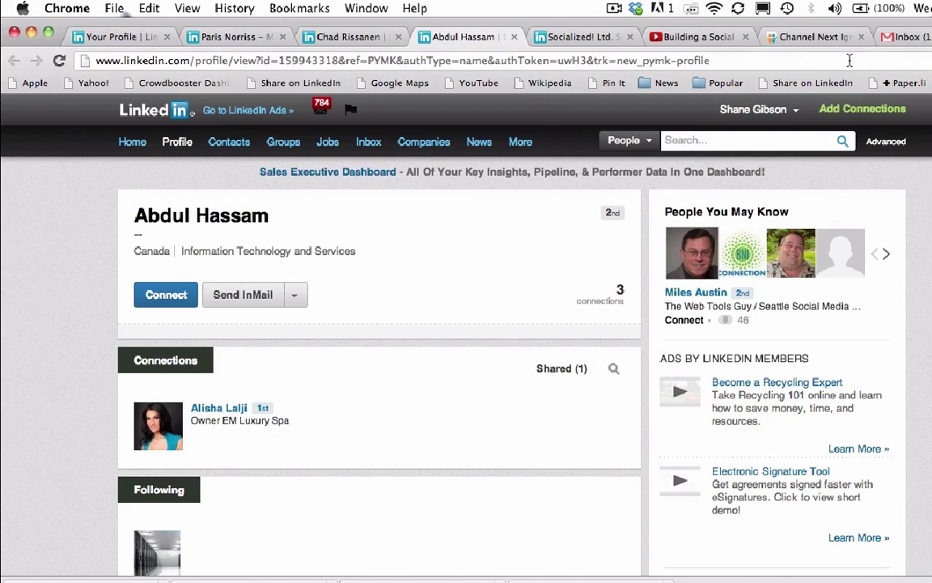
Switch to the browser tab showing the RISE UAE CEO's LinkedIn profile
{"action": "left_click", "coordinate": [233, 36]}
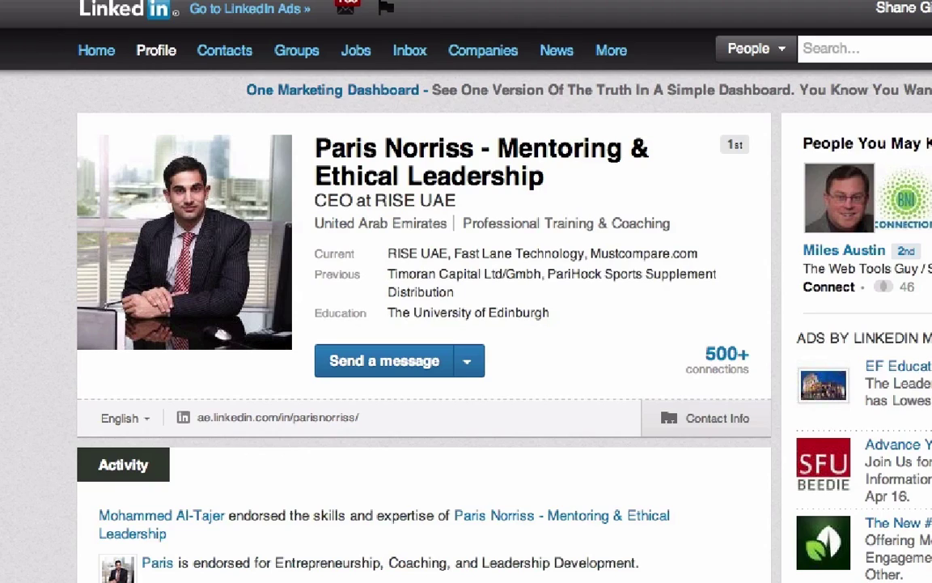
{"action": "scroll", "coordinate": [420, 324], "scroll_direction": "down", "scroll_amount": 5}
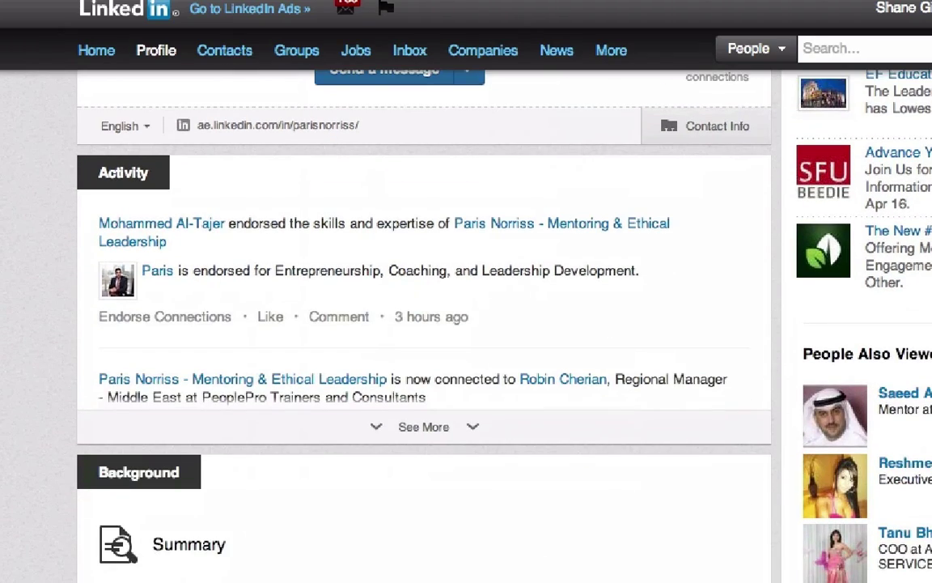
{"action": "scroll", "coordinate": [420, 324], "scroll_direction": "down", "scroll_amount": 1}
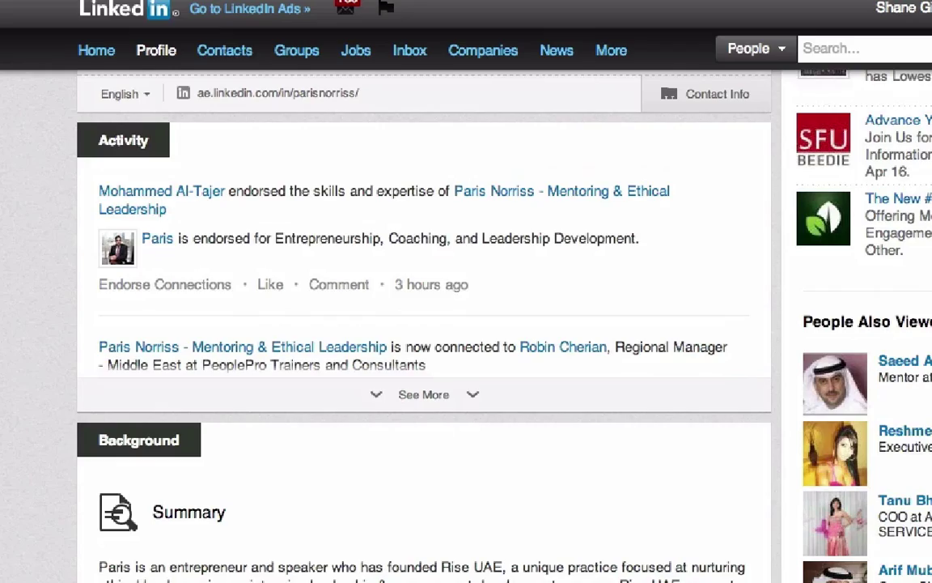
{"action": "scroll", "coordinate": [421, 324], "scroll_direction": "down", "scroll_amount": 5}
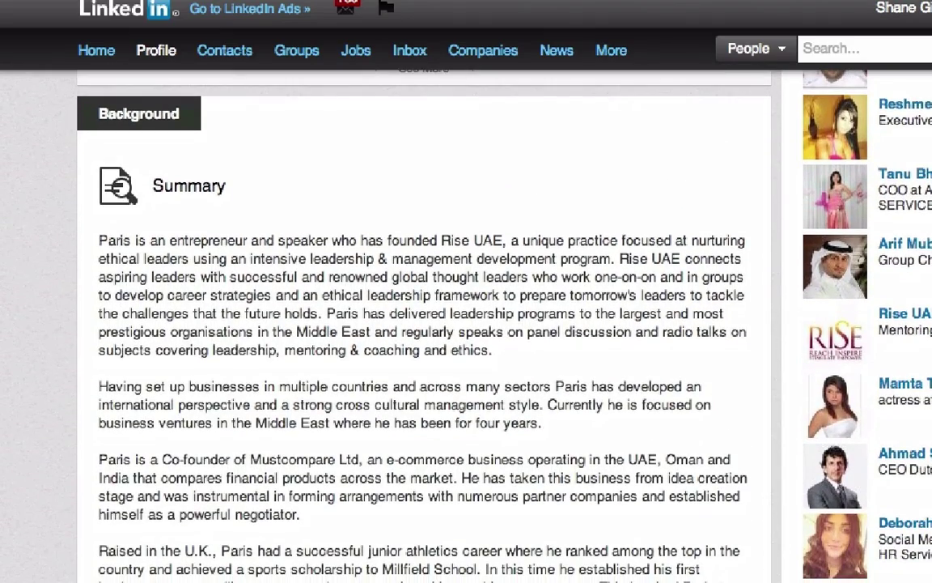
{"action": "scroll", "coordinate": [421, 323], "scroll_direction": "down", "scroll_amount": 1}
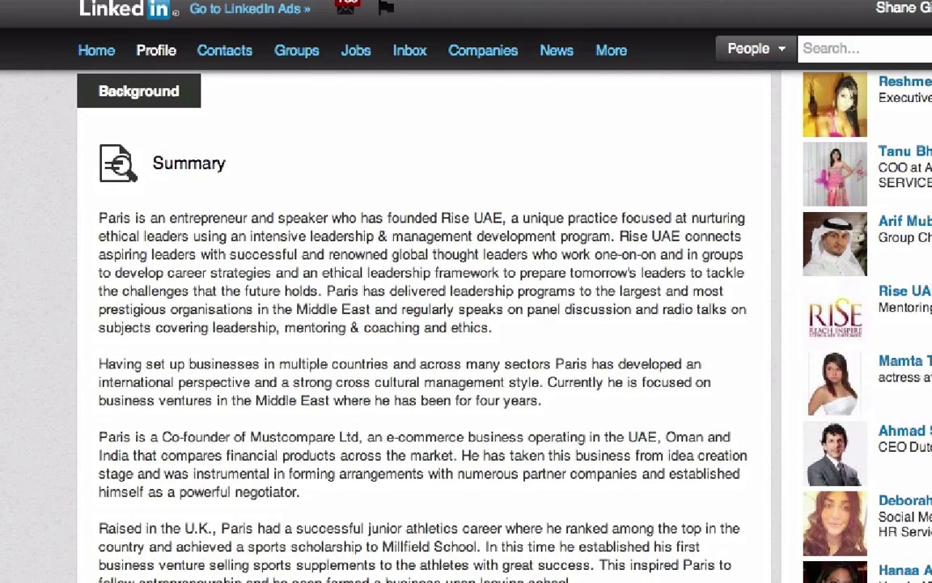
{"action": "scroll", "coordinate": [421, 323], "scroll_direction": "down", "scroll_amount": 3}
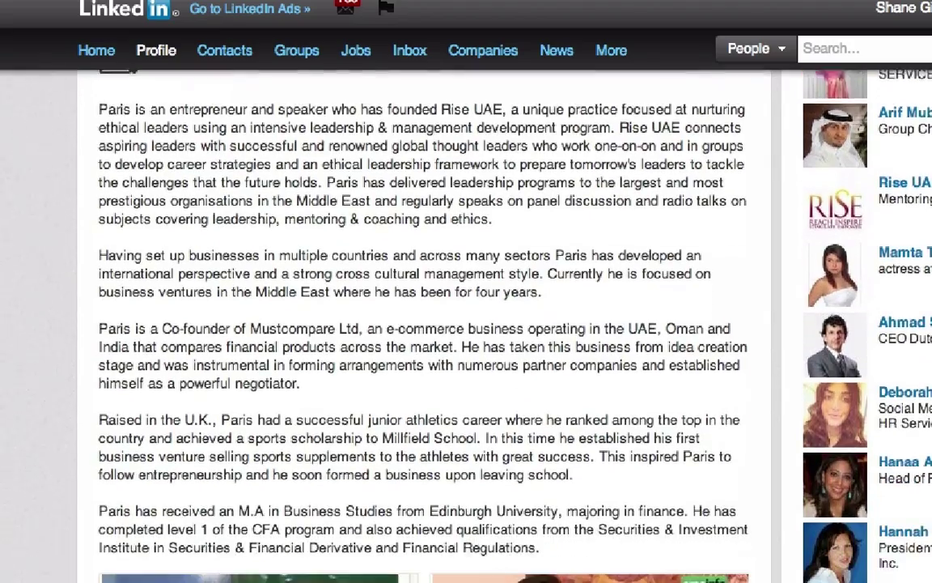
{"action": "scroll", "coordinate": [421, 324], "scroll_direction": "down", "scroll_amount": 5}
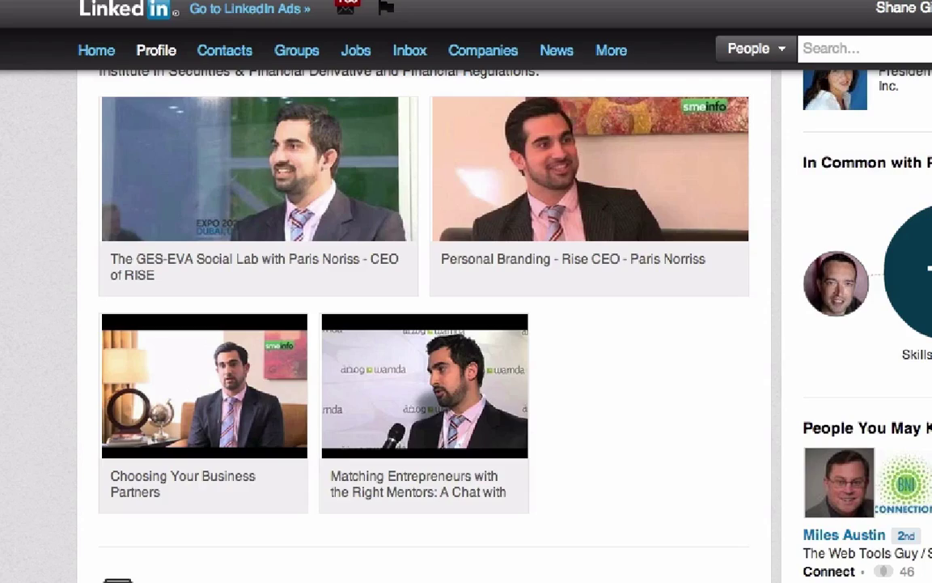
{"action": "scroll", "coordinate": [421, 324], "scroll_direction": "down", "scroll_amount": 6}
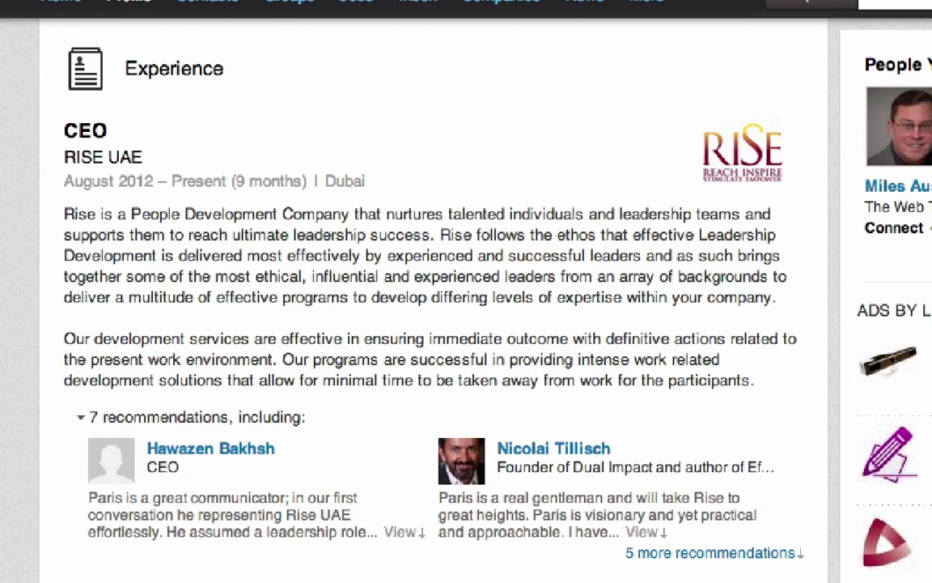
{"action": "scroll", "coordinate": [390, 273], "scroll_direction": "down", "scroll_amount": 5}
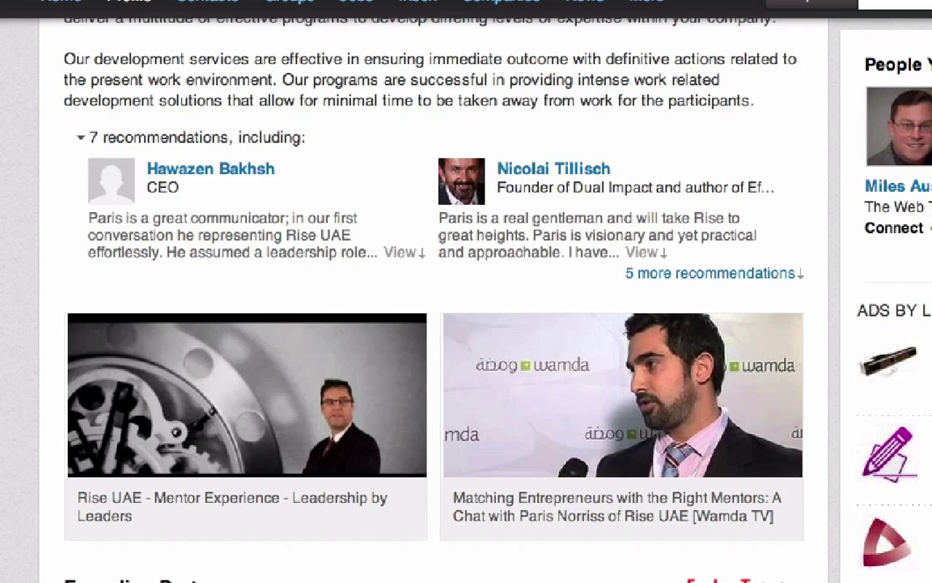
{"action": "scroll", "coordinate": [434, 291], "scroll_direction": "down", "scroll_amount": 10}
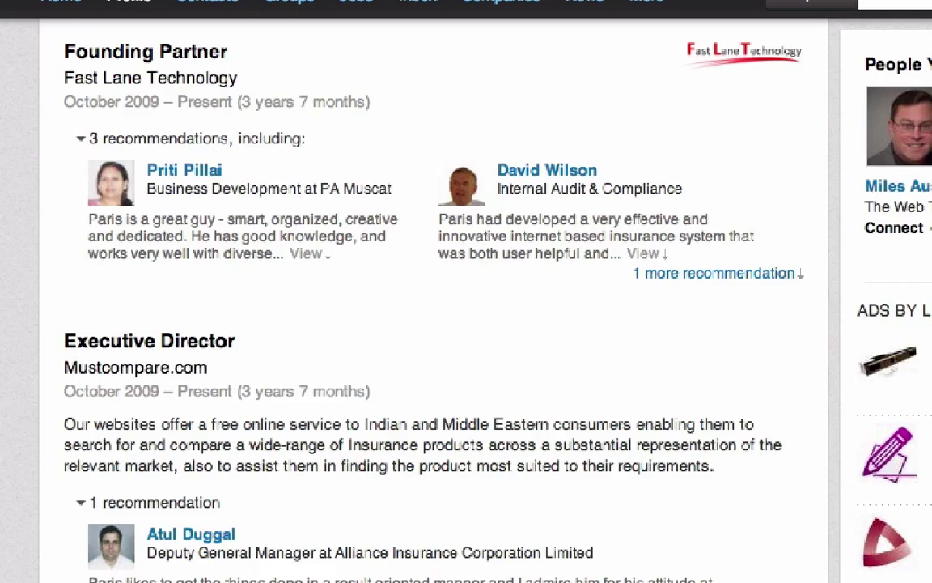
{"action": "scroll", "coordinate": [437, 292], "scroll_direction": "down", "scroll_amount": 3}
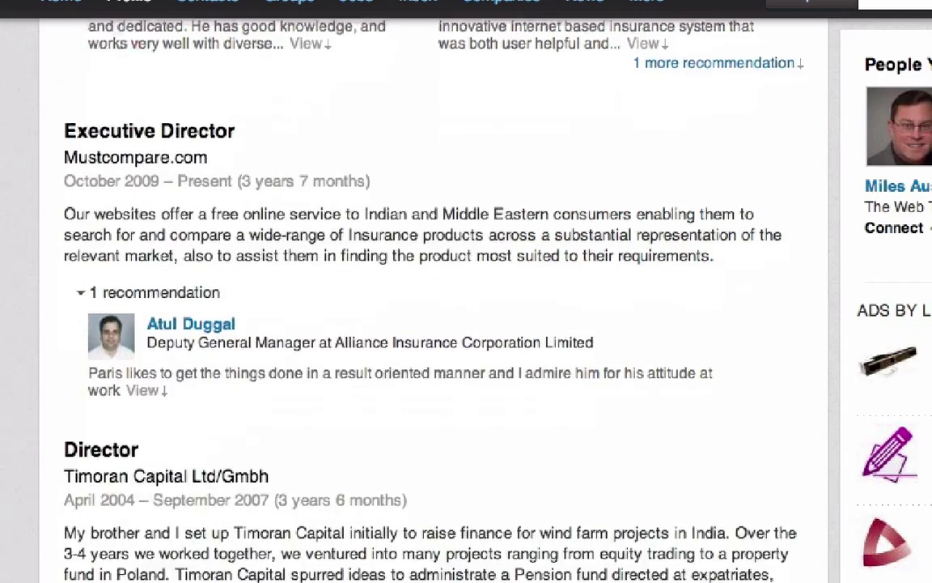
{"action": "scroll", "coordinate": [437, 291], "scroll_direction": "down", "scroll_amount": 7}
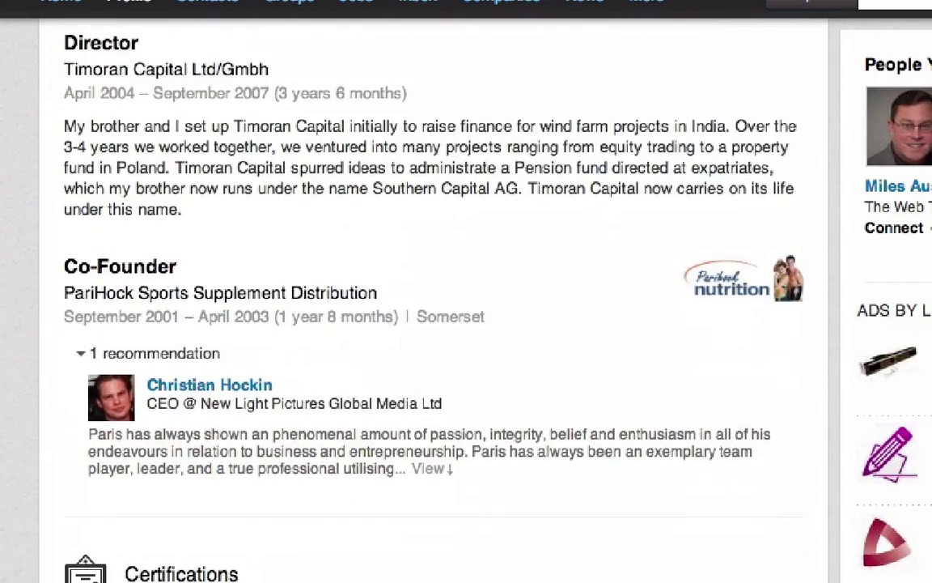
{"action": "scroll", "coordinate": [437, 291], "scroll_direction": "down", "scroll_amount": 3}
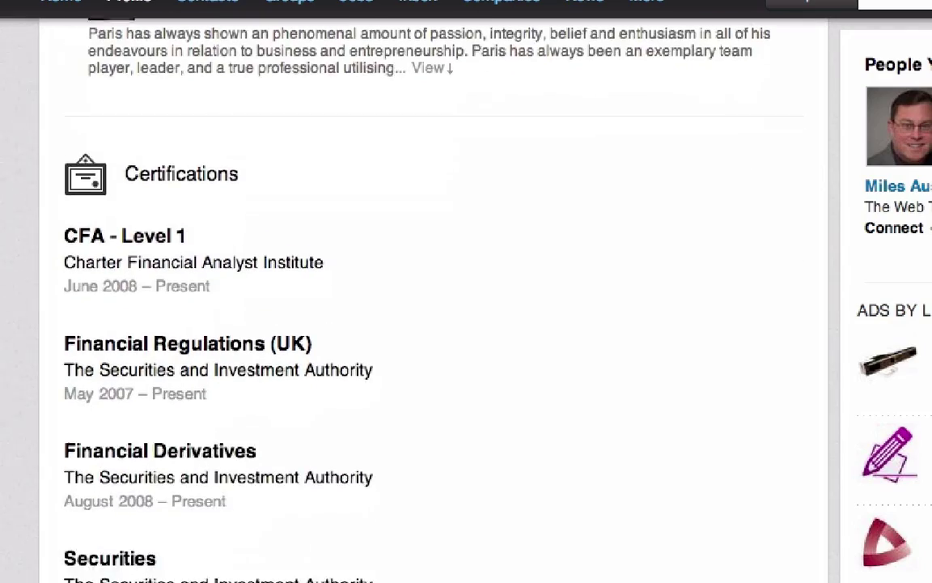
{"action": "scroll", "coordinate": [437, 292], "scroll_direction": "up", "scroll_amount": 3}
{"action": "scroll", "coordinate": [437, 291], "scroll_direction": "down", "scroll_amount": 3}
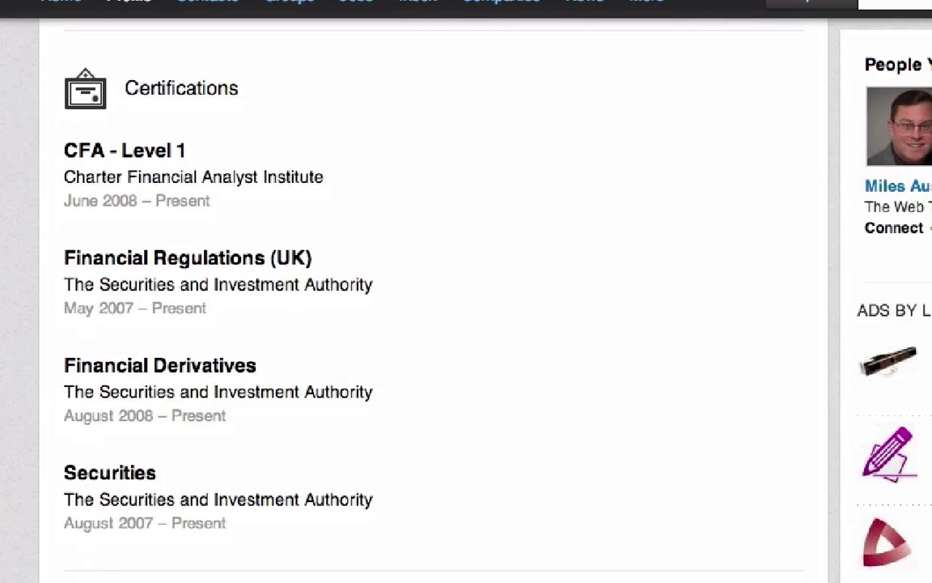
{"action": "scroll", "coordinate": [437, 291], "scroll_direction": "down", "scroll_amount": 8}
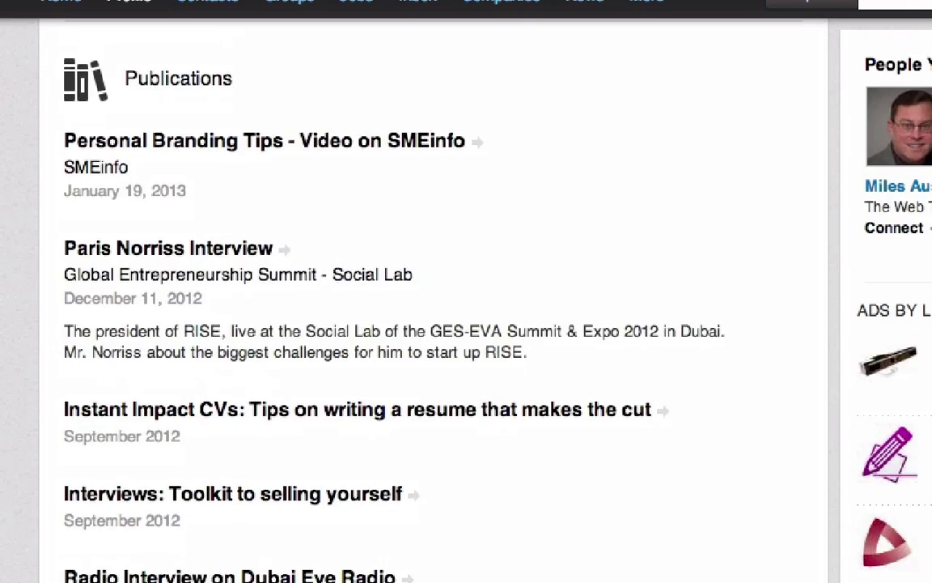
{"action": "scroll", "coordinate": [437, 291], "scroll_direction": "down", "scroll_amount": 2}
{"action": "scroll", "coordinate": [437, 291], "scroll_direction": "up", "scroll_amount": 6}
{"action": "scroll", "coordinate": [437, 291], "scroll_direction": "down", "scroll_amount": 2}
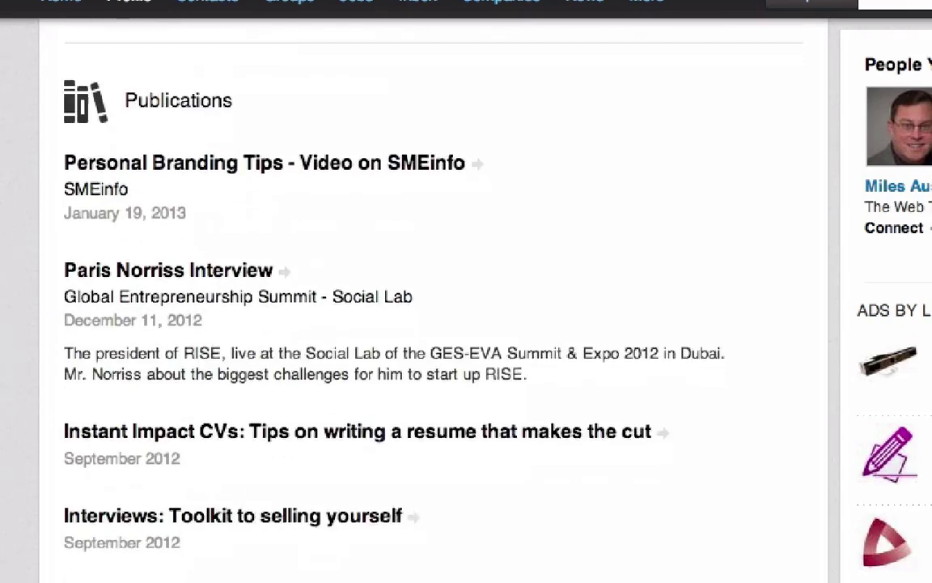
{"action": "scroll", "coordinate": [436, 291], "scroll_direction": "down", "scroll_amount": 9}
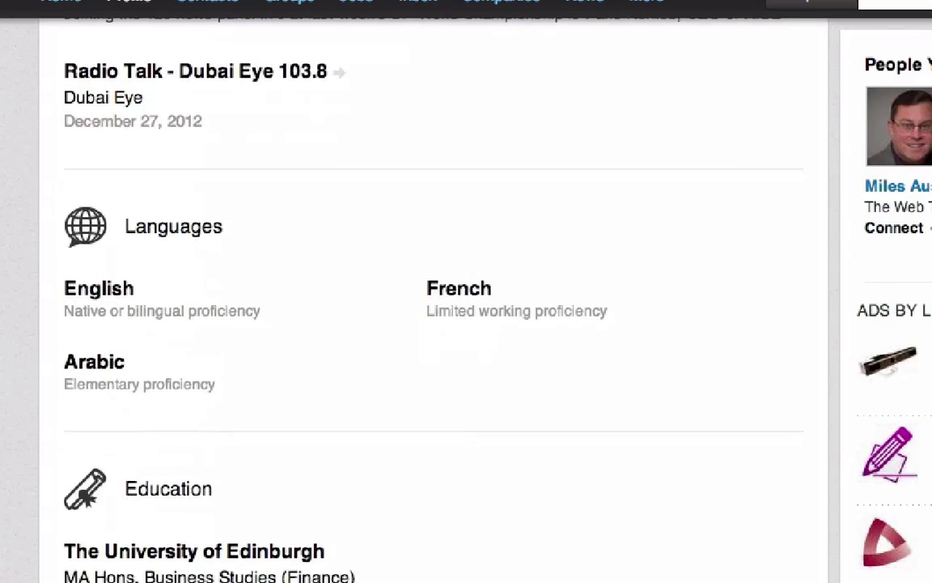
{"action": "scroll", "coordinate": [437, 291], "scroll_direction": "down", "scroll_amount": 9}
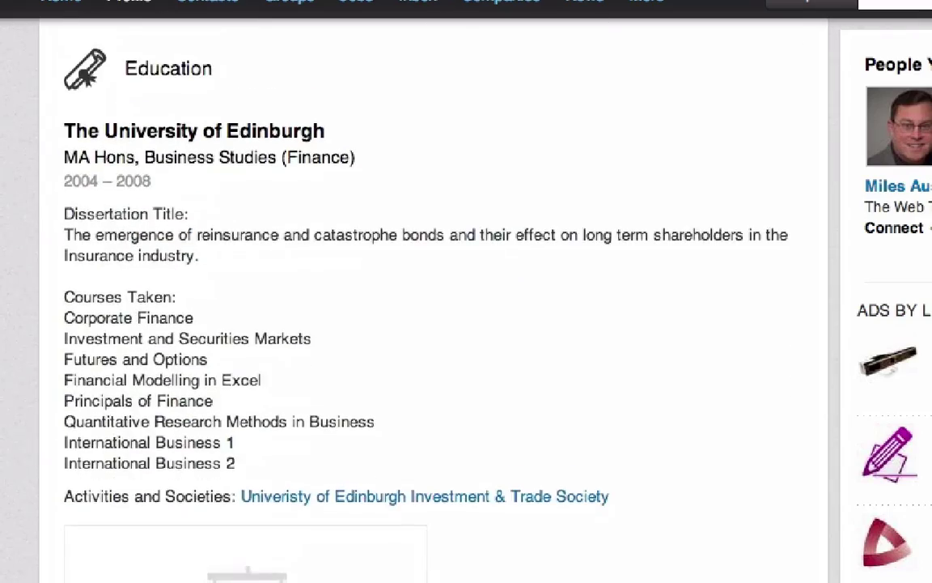
{"action": "scroll", "coordinate": [437, 291], "scroll_direction": "down", "scroll_amount": 9}
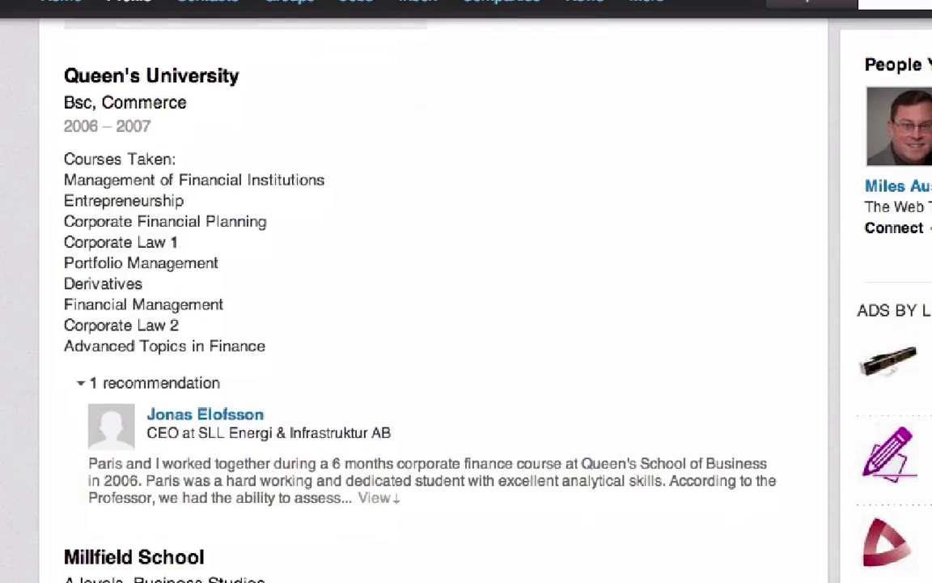
{"action": "scroll", "coordinate": [437, 291], "scroll_direction": "down", "scroll_amount": 7}
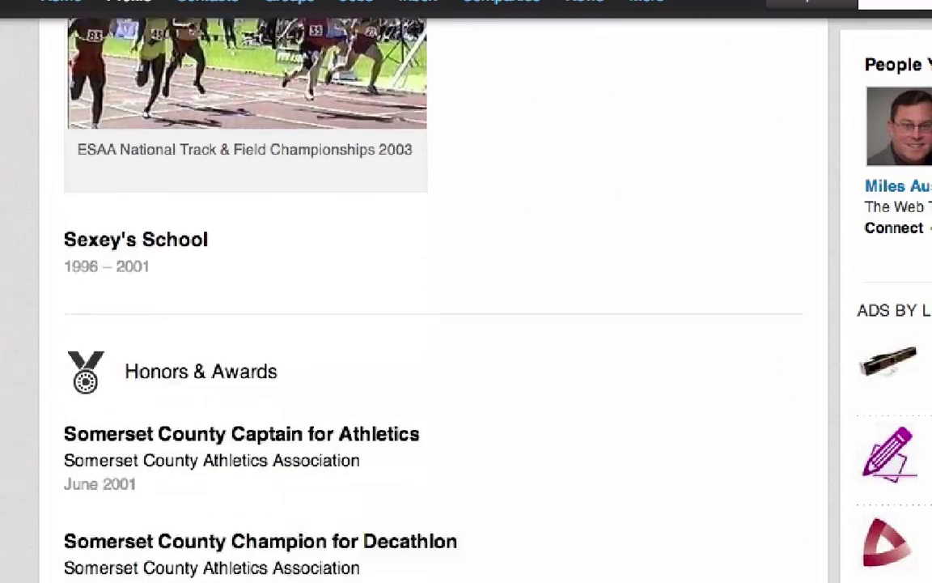
{"action": "scroll", "coordinate": [437, 292], "scroll_direction": "down", "scroll_amount": 11}
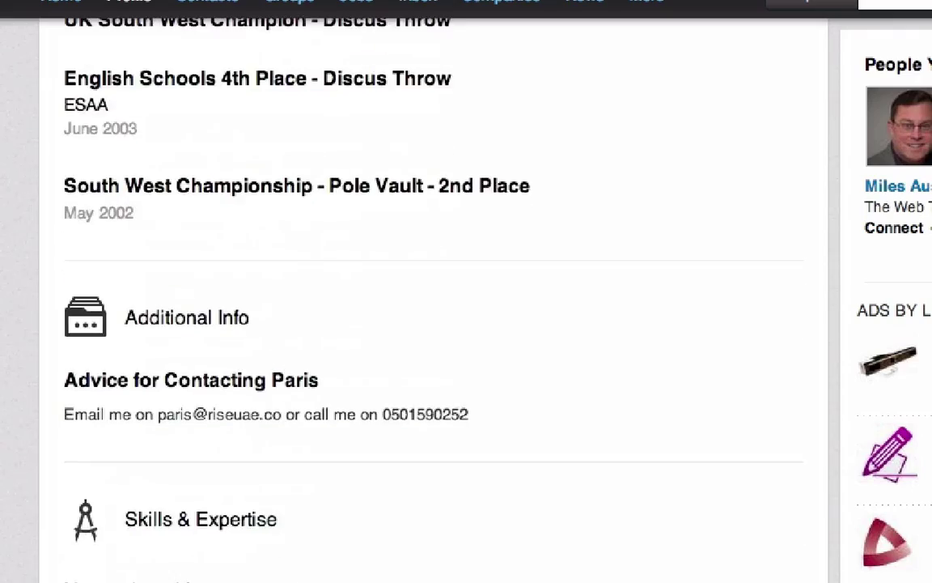
{"action": "scroll", "coordinate": [437, 291], "scroll_direction": "down", "scroll_amount": 13}
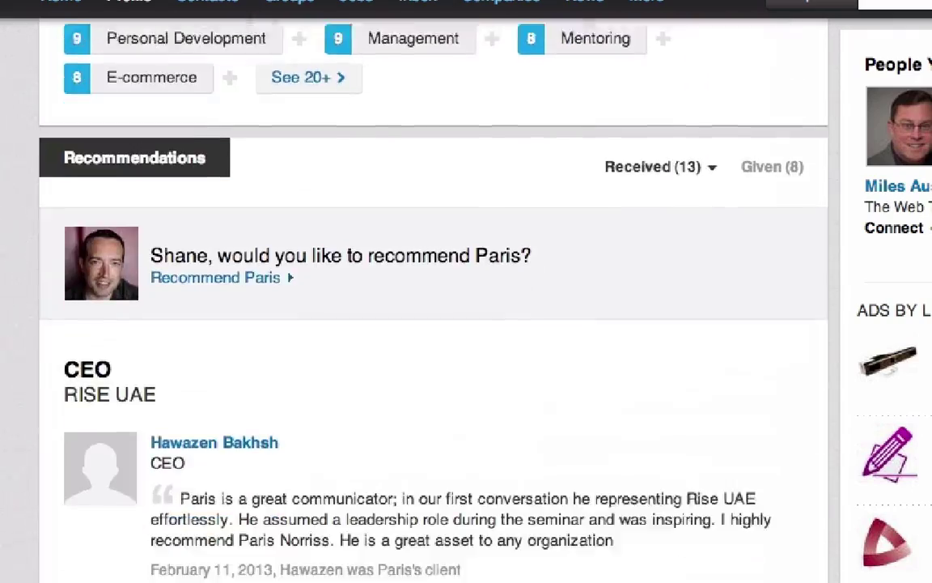
{"action": "scroll", "coordinate": [437, 291], "scroll_direction": "down", "scroll_amount": 1}
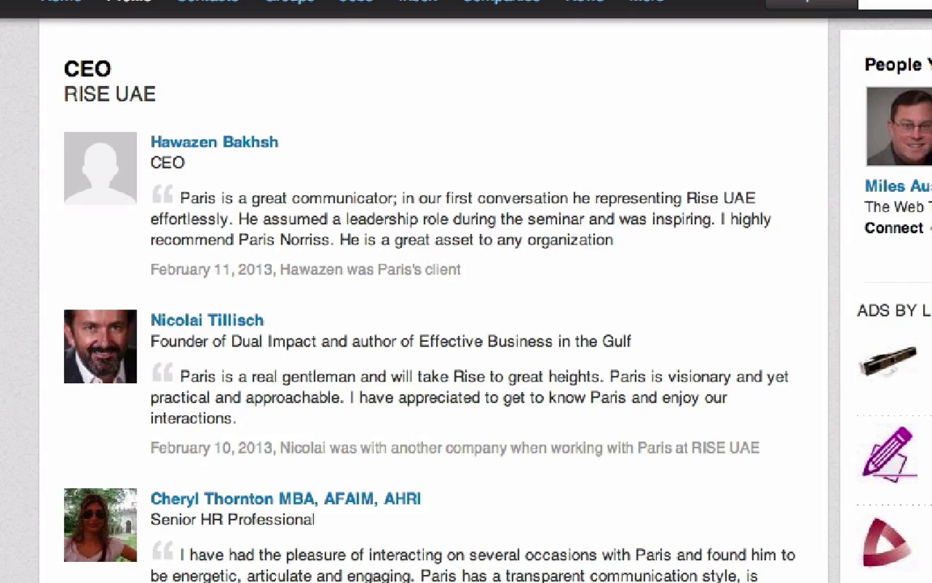
{"action": "scroll", "coordinate": [437, 291], "scroll_direction": "down", "scroll_amount": 1}
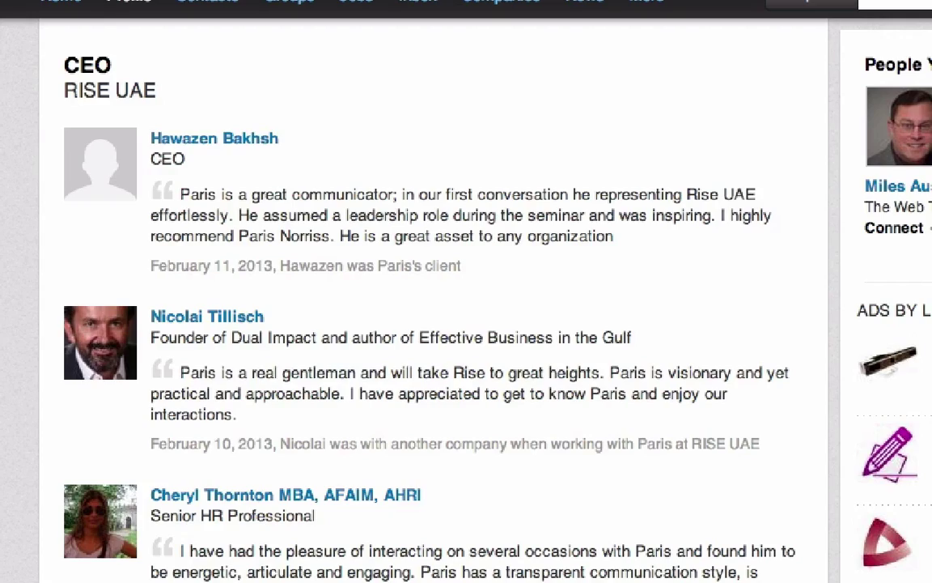
{"action": "scroll", "coordinate": [433, 291], "scroll_direction": "down", "scroll_amount": 15}
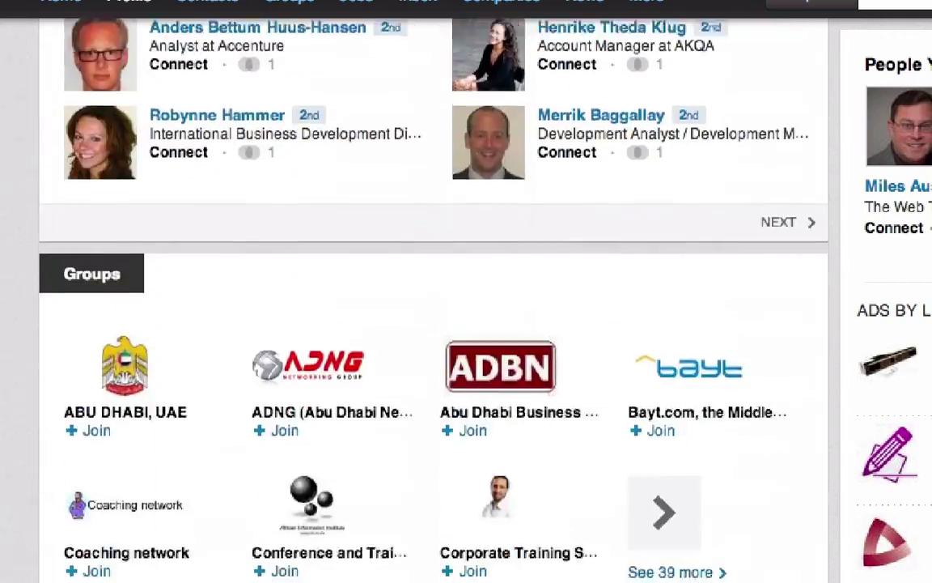
{"action": "scroll", "coordinate": [433, 291], "scroll_direction": "down", "scroll_amount": 10}
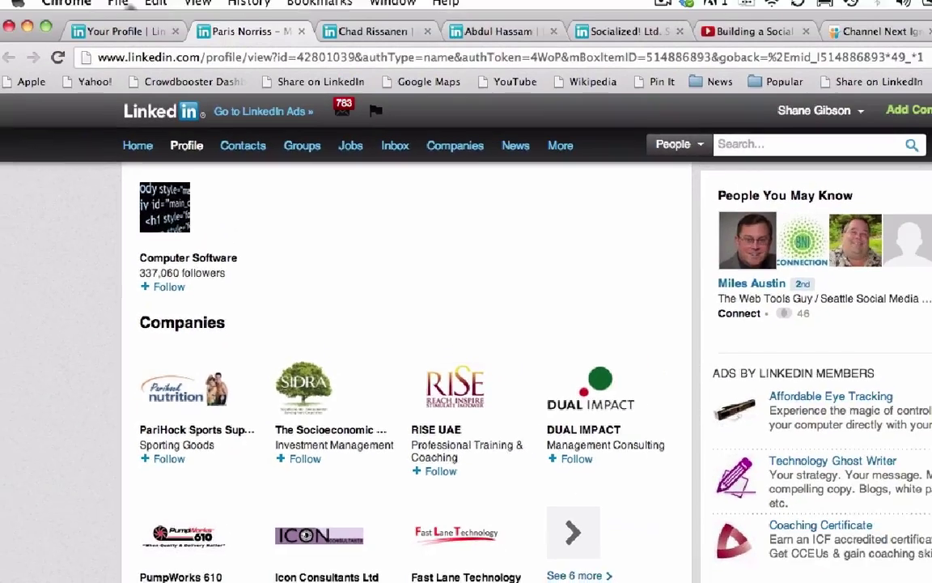
{"action": "scroll", "coordinate": [404, 364], "scroll_direction": "up", "scroll_amount": 15}
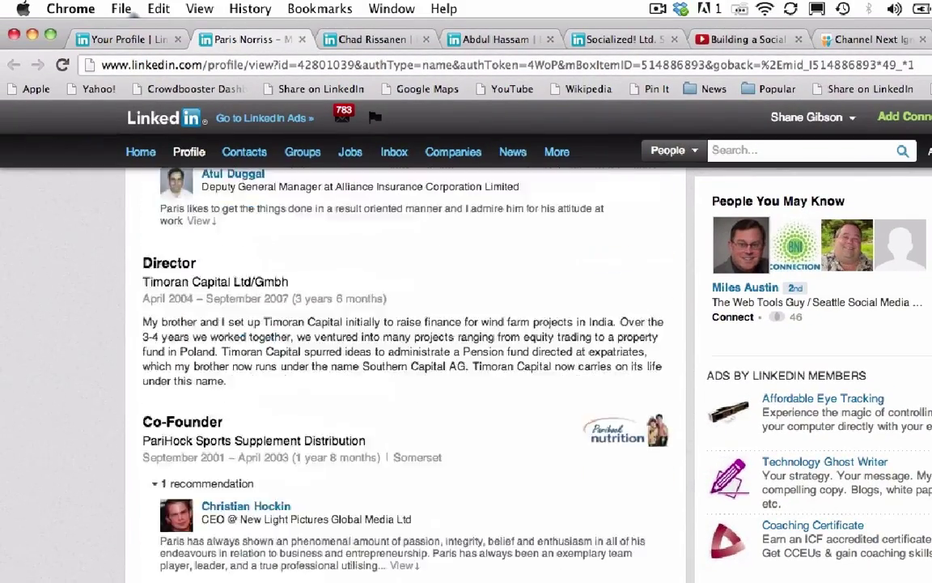
{"action": "scroll", "coordinate": [405, 364], "scroll_direction": "up", "scroll_amount": 15}
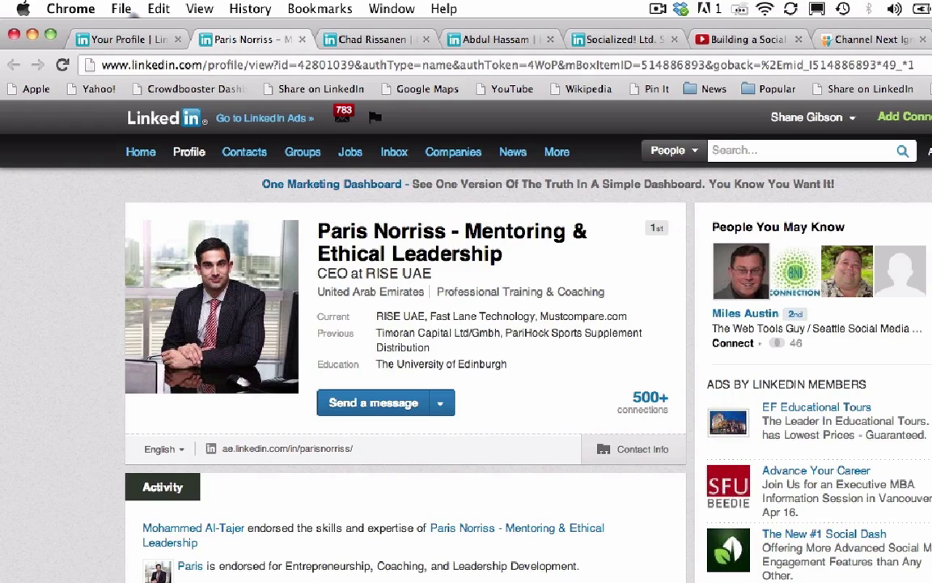
{"action": "left_click", "coordinate": [497, 41]}
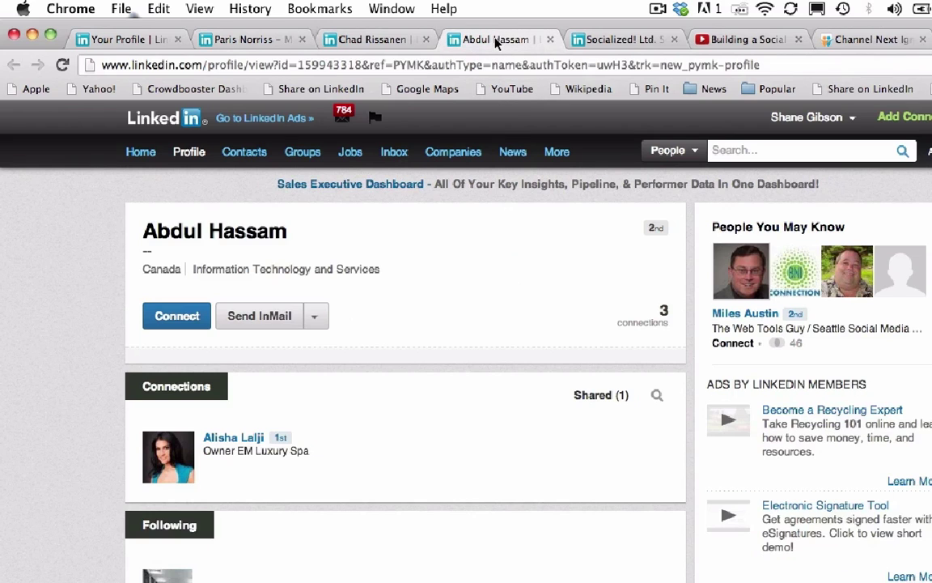
{"action": "left_click", "coordinate": [243, 38]}
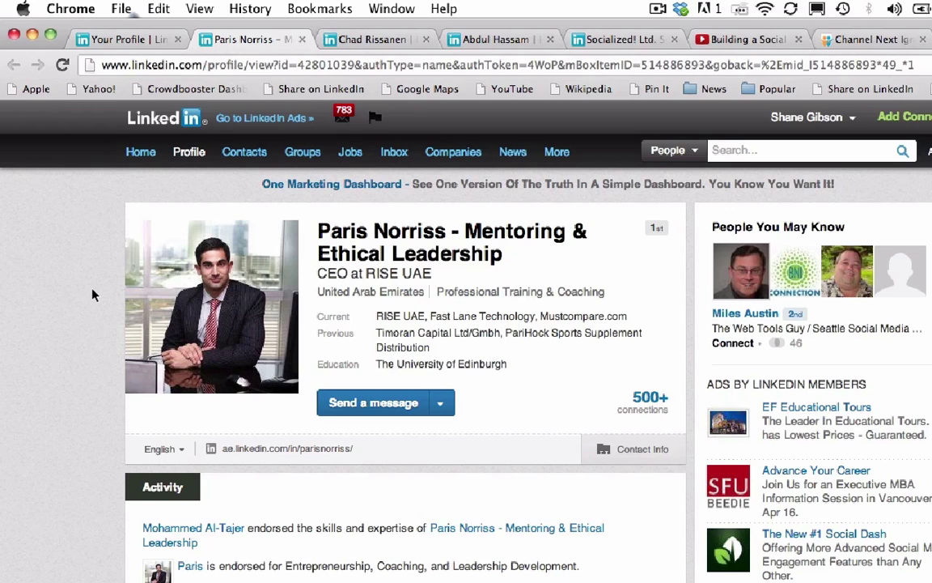
Open the Vancouver digital marketing VP's profile and read down past Summary to the Experience entries
{"action": "left_click", "coordinate": [378, 45]}
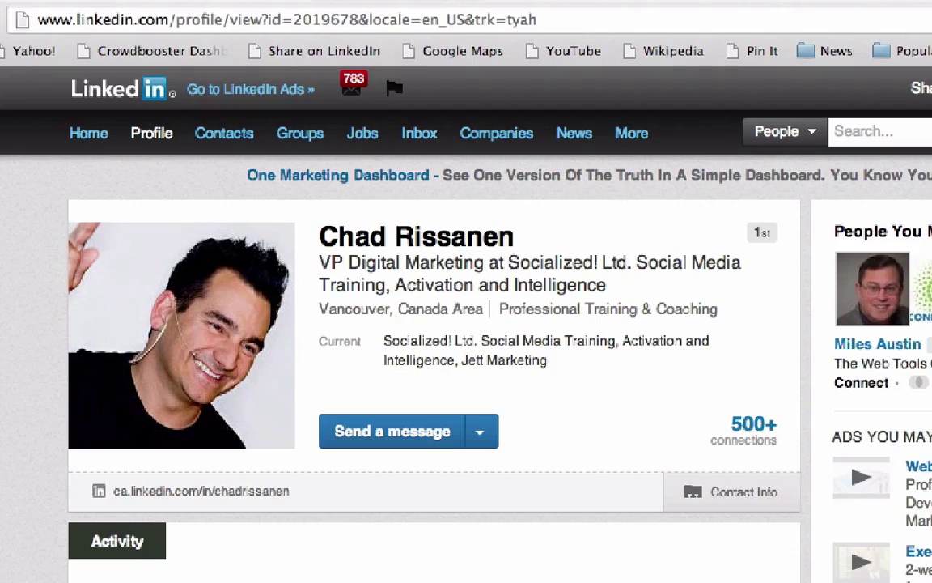
{"action": "scroll", "coordinate": [450, 365], "scroll_direction": "down", "scroll_amount": 10}
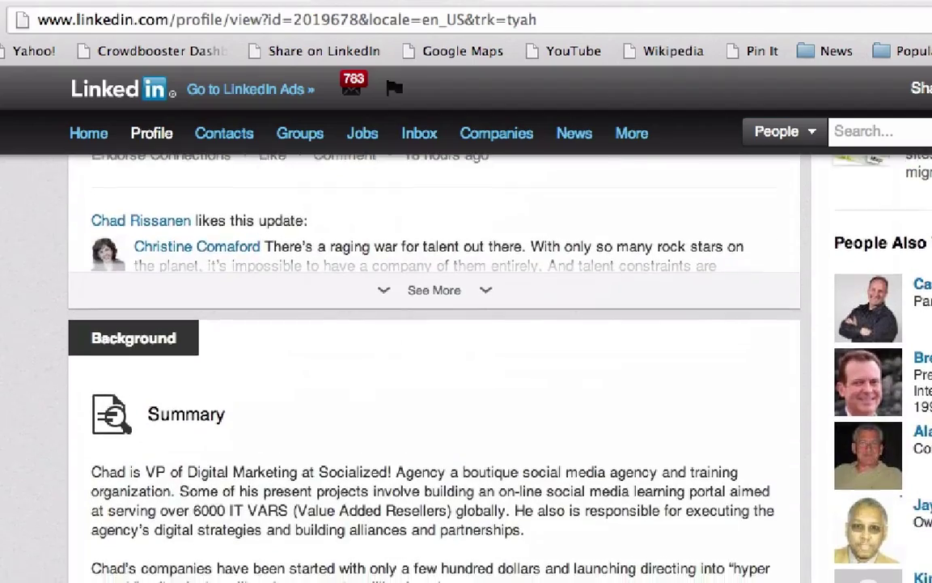
{"action": "scroll", "coordinate": [450, 364], "scroll_direction": "down", "scroll_amount": 1}
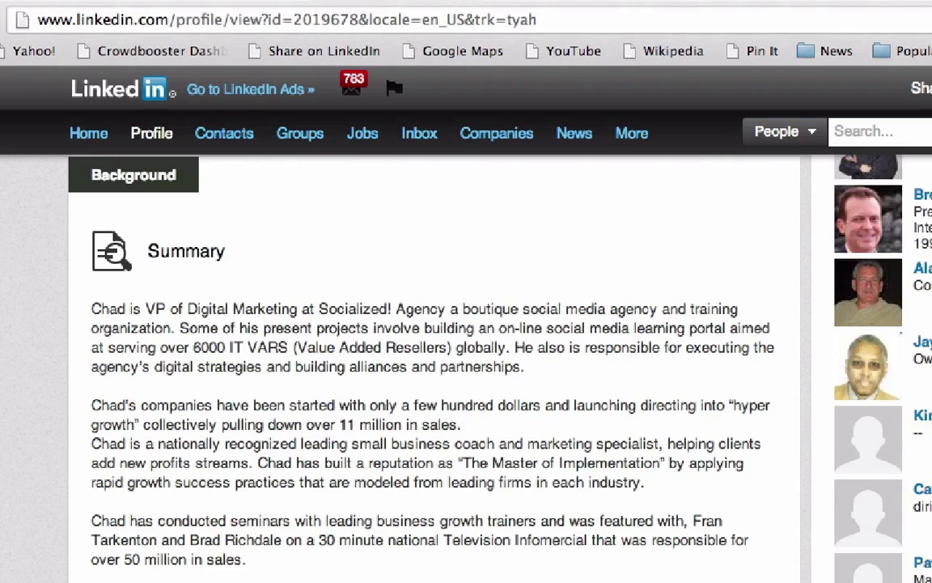
{"action": "scroll", "coordinate": [450, 365], "scroll_direction": "down", "scroll_amount": 8}
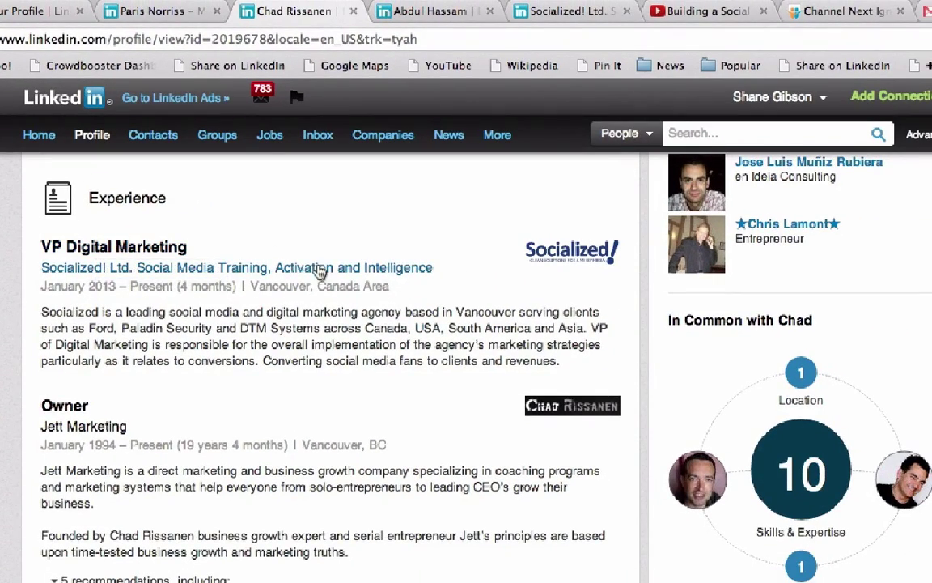
Open the Socialized! Ltd. company page from the company's hover card in Experience
{"action": "mouse_move", "coordinate": [280, 268]}
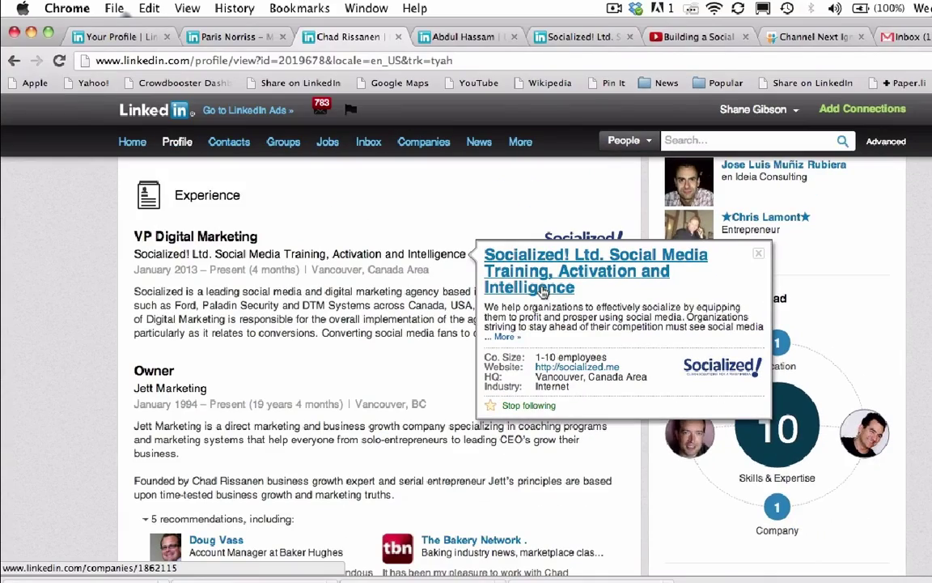
{"action": "left_click", "coordinate": [289, 193]}
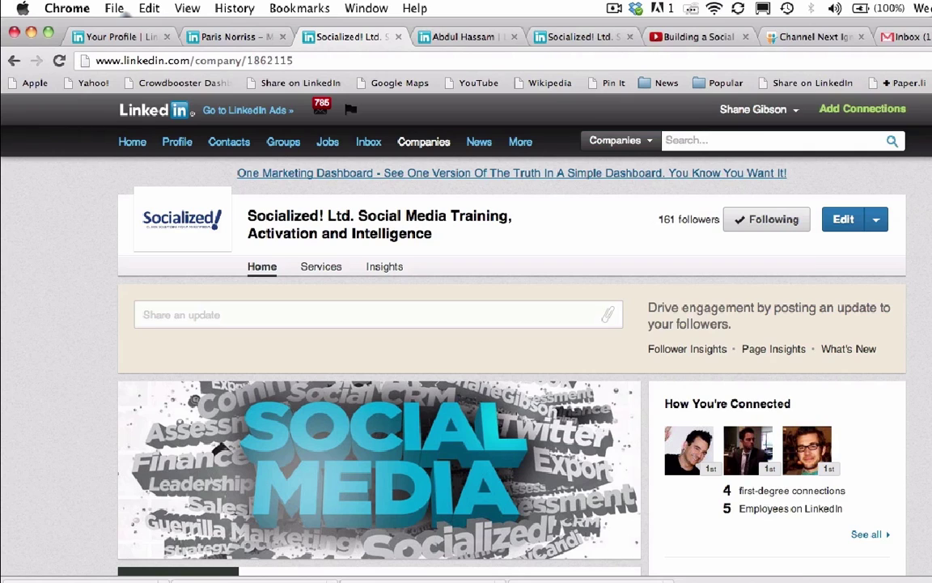
Browse the Socialized! Recent Updates and About section, then return to your own profile
{"action": "scroll", "coordinate": [510, 364], "scroll_direction": "down", "scroll_amount": 1}
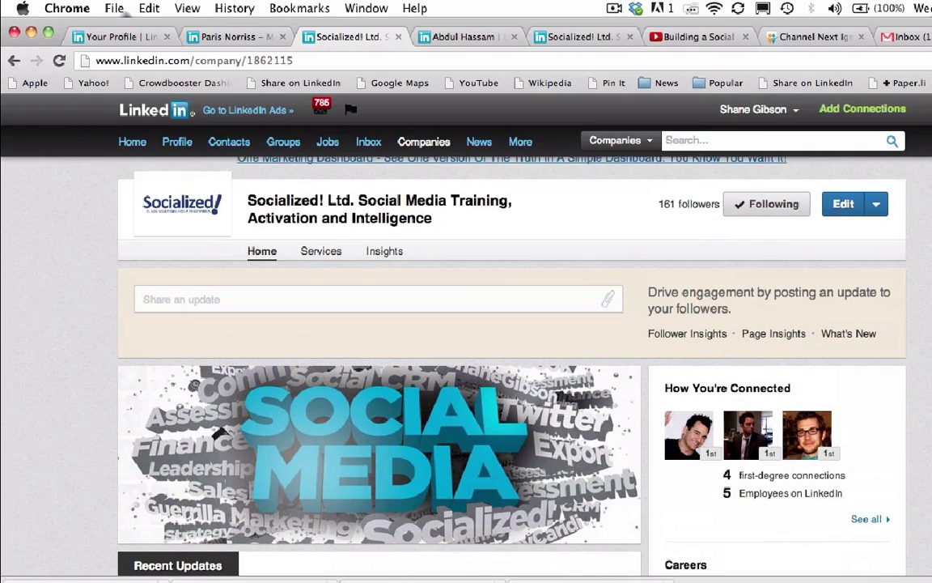
{"action": "scroll", "coordinate": [510, 364], "scroll_direction": "down", "scroll_amount": 10}
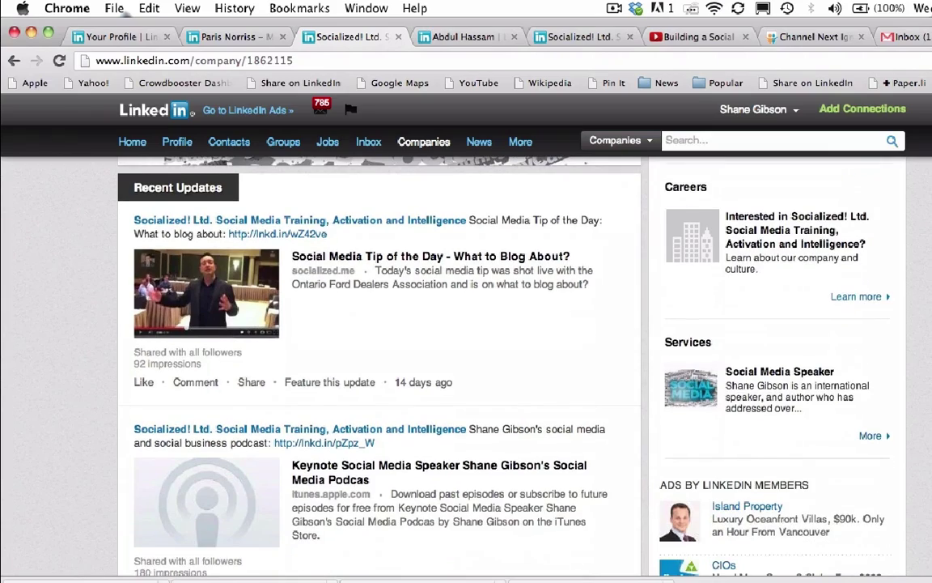
{"action": "scroll", "coordinate": [732, 251], "scroll_direction": "up", "scroll_amount": 4}
{"action": "scroll", "coordinate": [731, 250], "scroll_direction": "down", "scroll_amount": 7}
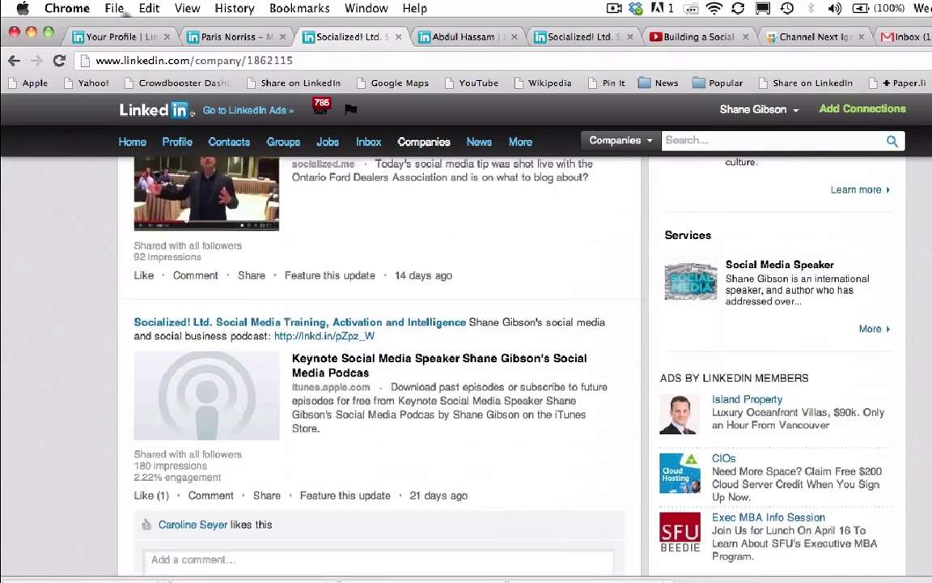
{"action": "scroll", "coordinate": [846, 419], "scroll_direction": "up", "scroll_amount": 12}
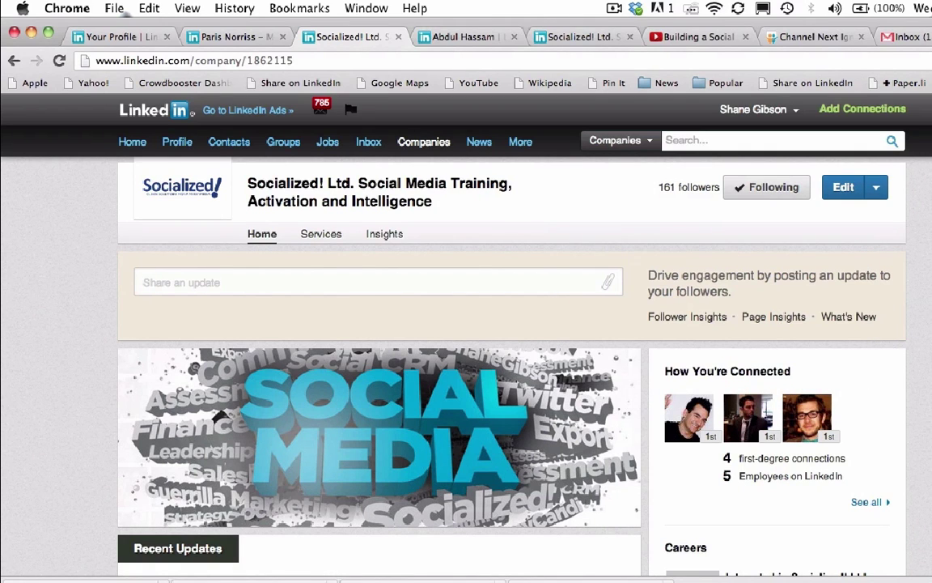
{"action": "scroll", "coordinate": [511, 364], "scroll_direction": "down", "scroll_amount": 15}
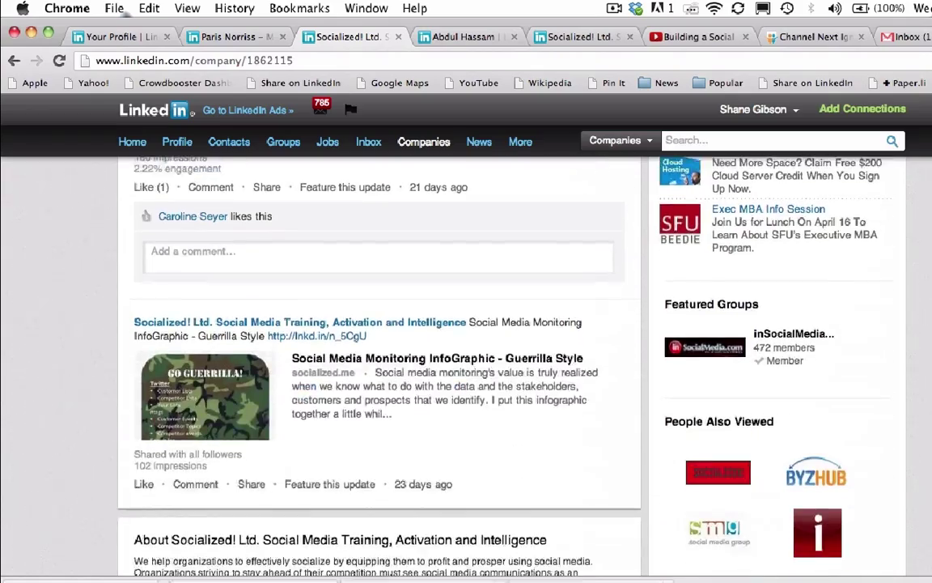
{"action": "scroll", "coordinate": [381, 364], "scroll_direction": "down", "scroll_amount": 5}
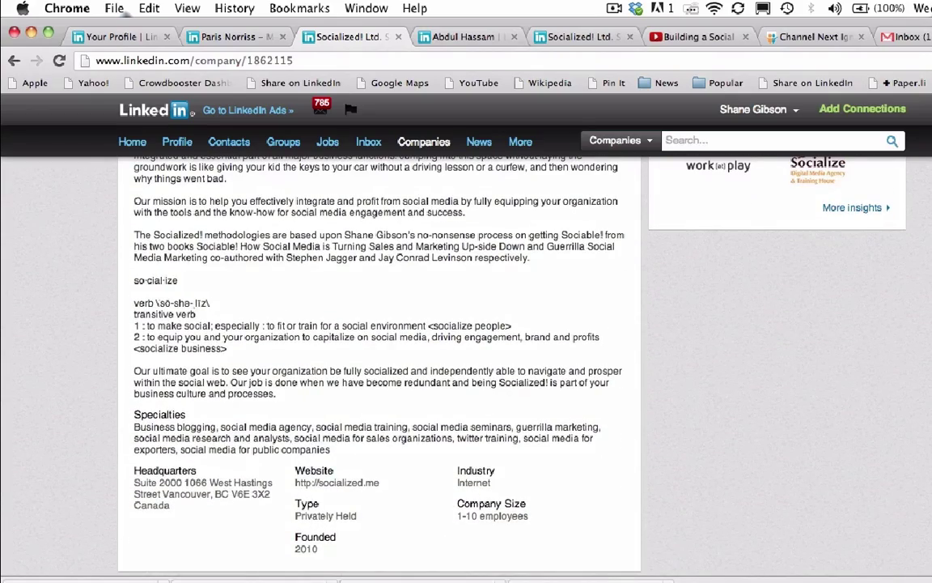
{"action": "scroll", "coordinate": [511, 365], "scroll_direction": "up", "scroll_amount": 20}
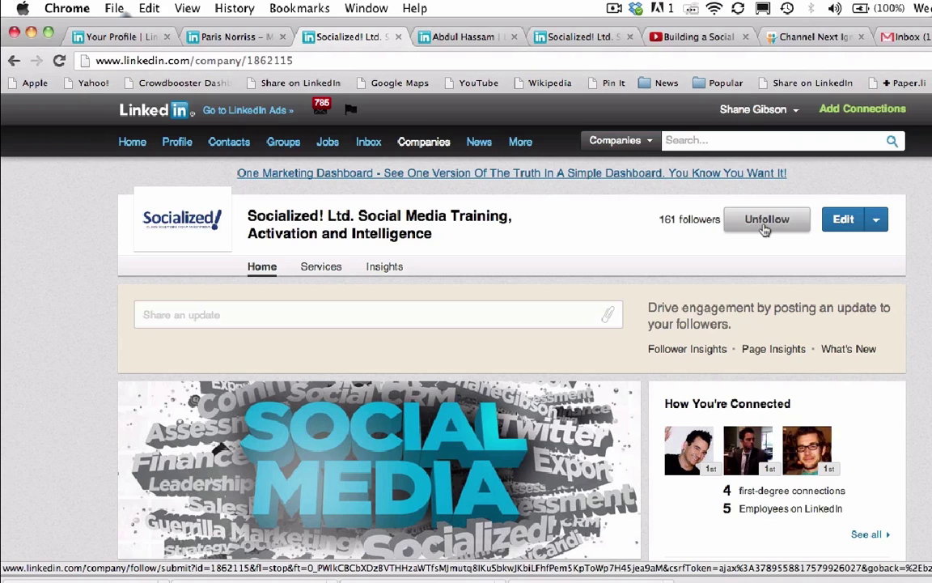
{"action": "left_click", "coordinate": [119, 38]}
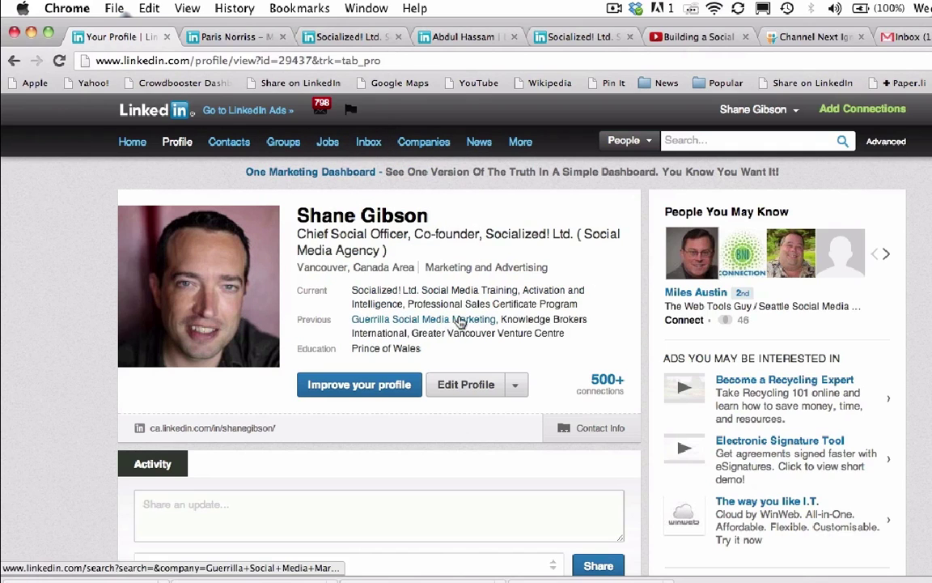
Enter profile edit mode and review the Summary, its seminar video and the Chief Social Officer entry
{"action": "left_click", "coordinate": [466, 386]}
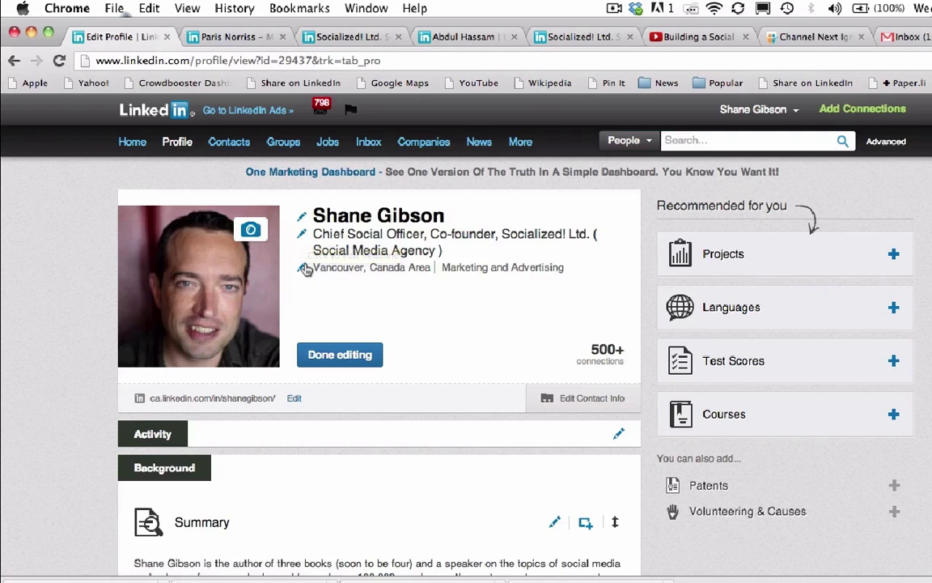
{"action": "scroll", "coordinate": [451, 301], "scroll_direction": "down", "scroll_amount": 3}
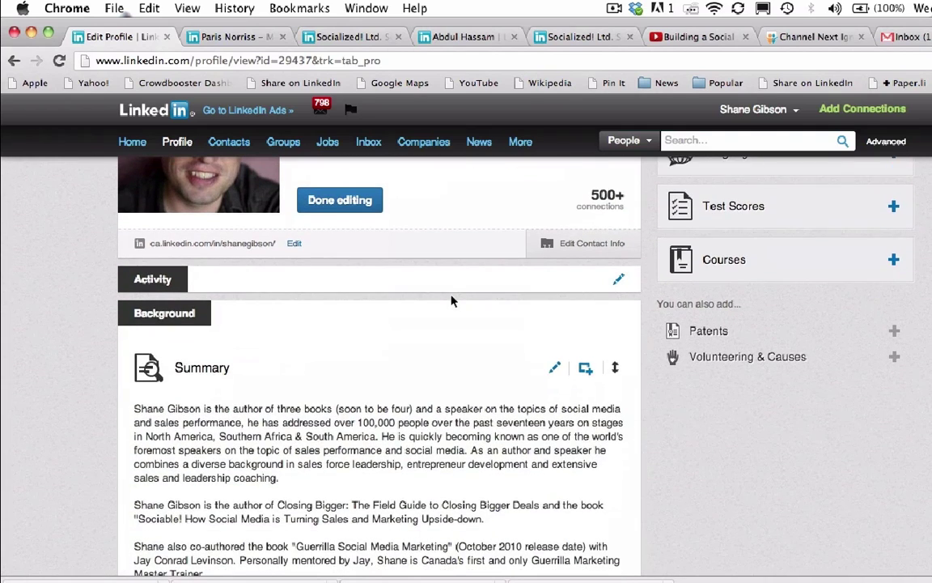
{"action": "scroll", "coordinate": [447, 328], "scroll_direction": "down", "scroll_amount": 2}
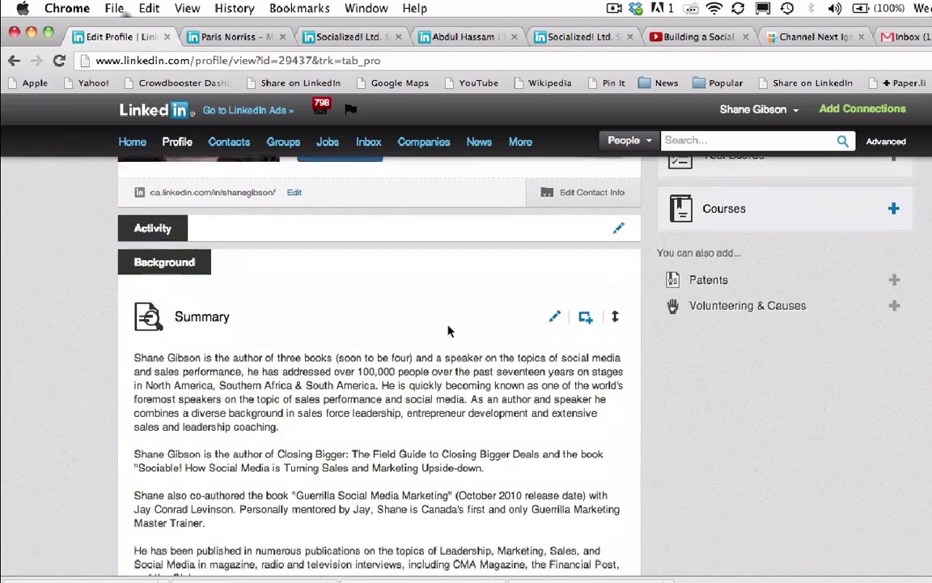
{"action": "scroll", "coordinate": [449, 327], "scroll_direction": "down", "scroll_amount": 8}
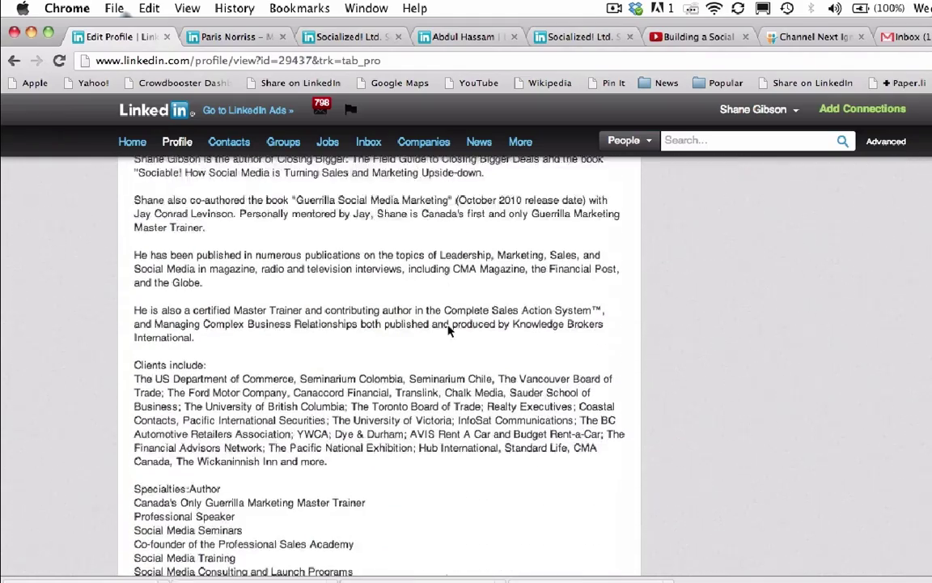
{"action": "scroll", "coordinate": [449, 328], "scroll_direction": "down", "scroll_amount": 7}
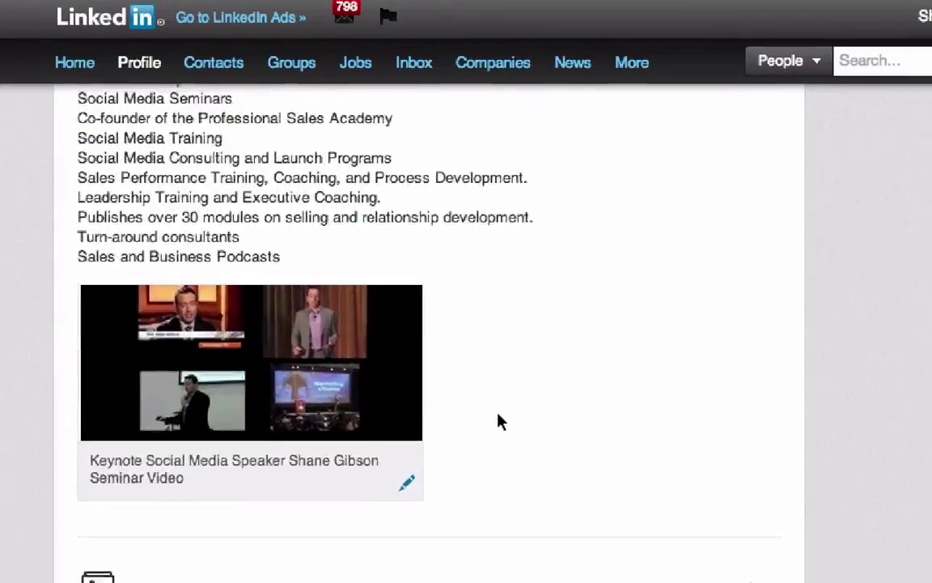
{"action": "scroll", "coordinate": [428, 391], "scroll_direction": "up", "scroll_amount": 8}
{"action": "scroll", "coordinate": [499, 421], "scroll_direction": "up", "scroll_amount": 4}
{"action": "scroll", "coordinate": [499, 421], "scroll_direction": "down", "scroll_amount": 18}
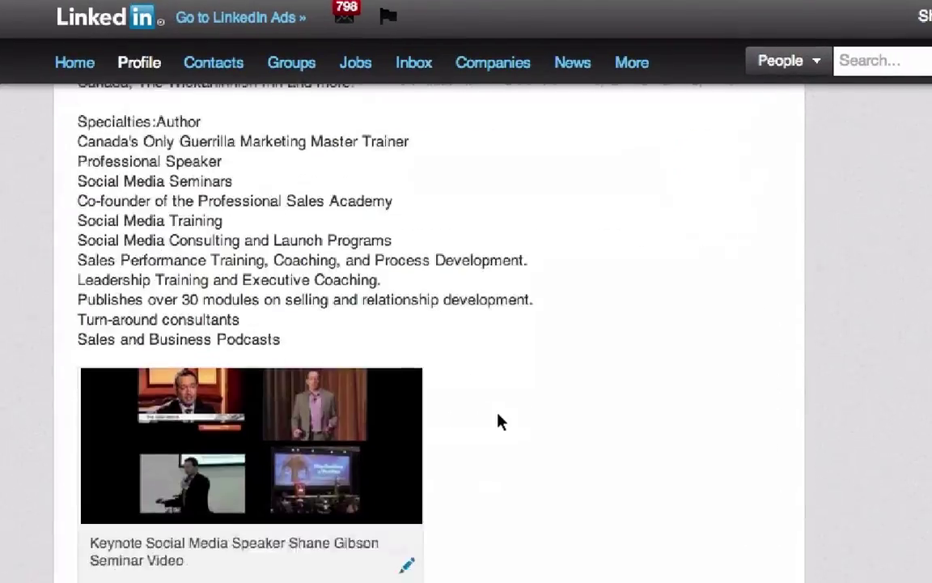
{"action": "scroll", "coordinate": [499, 421], "scroll_direction": "down", "scroll_amount": 6}
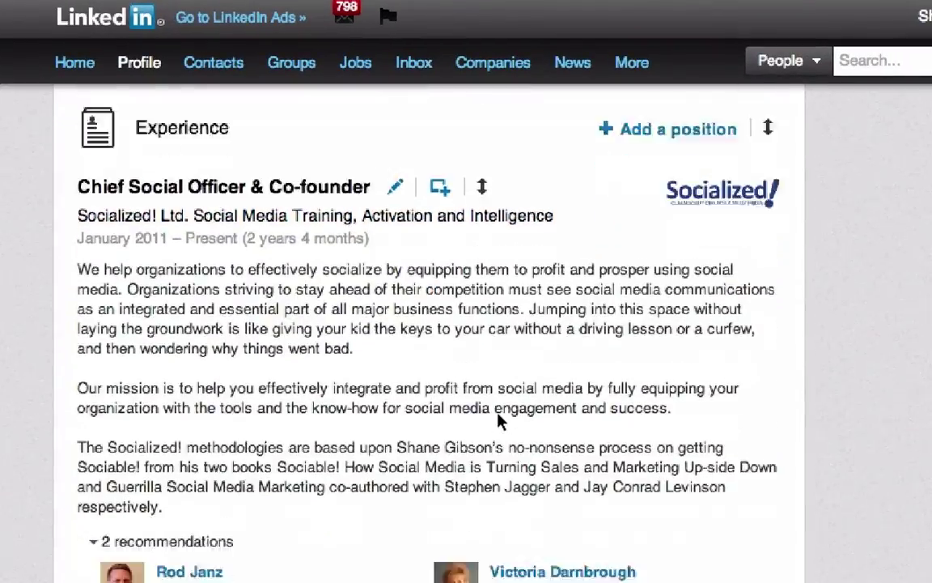
{"action": "scroll", "coordinate": [500, 420], "scroll_direction": "down", "scroll_amount": 11}
{"action": "scroll", "coordinate": [499, 421], "scroll_direction": "up", "scroll_amount": 7}
{"action": "scroll", "coordinate": [499, 421], "scroll_direction": "down", "scroll_amount": 7}
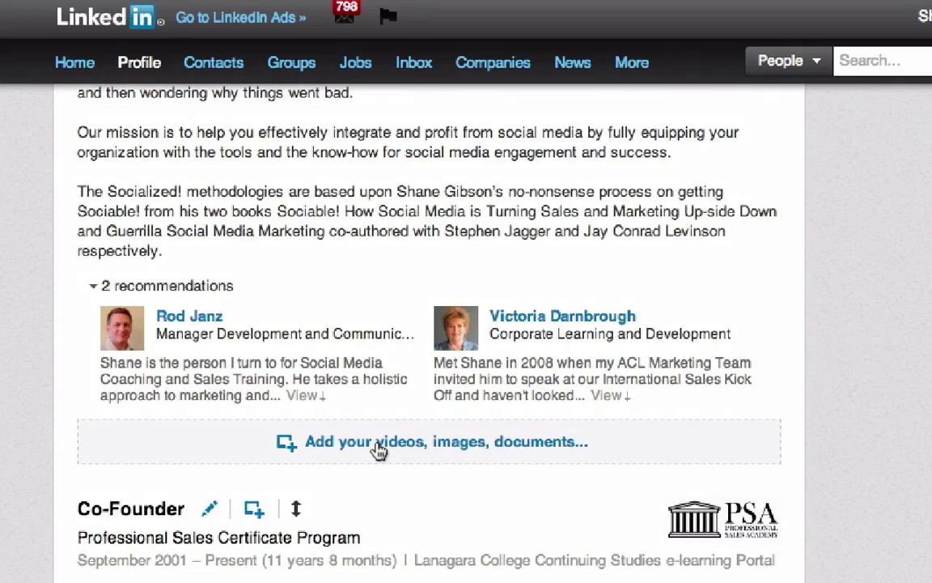
{"action": "scroll", "coordinate": [378, 449], "scroll_direction": "up", "scroll_amount": 5}
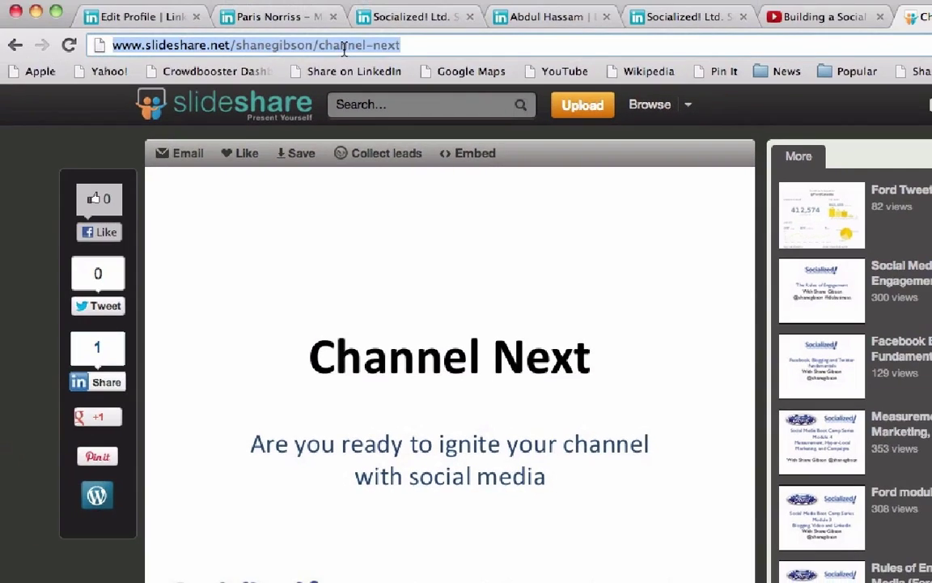
Copy the Channel Next SlideShare deck URL and go back to the profile being edited
{"action": "right_click", "coordinate": [347, 45]}
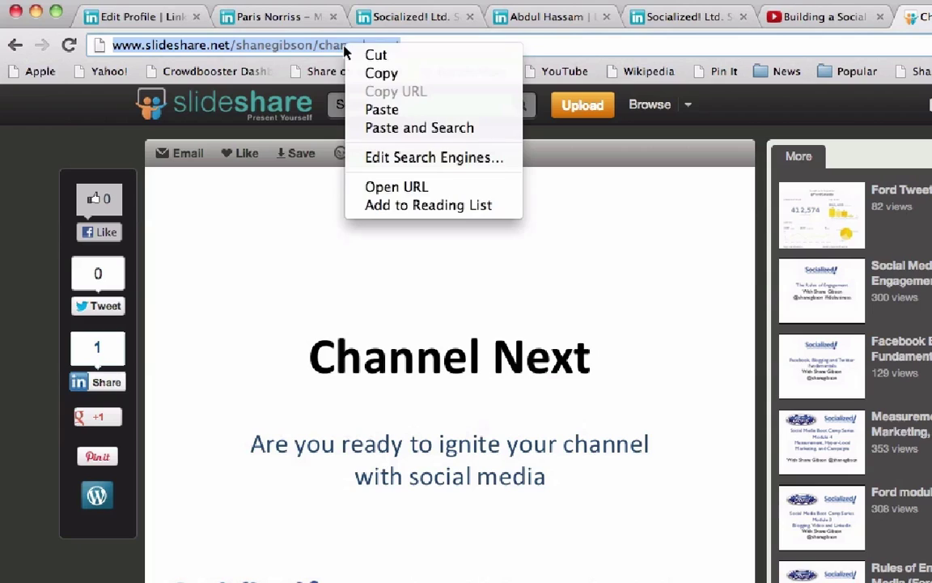
{"action": "left_click", "coordinate": [382, 74]}
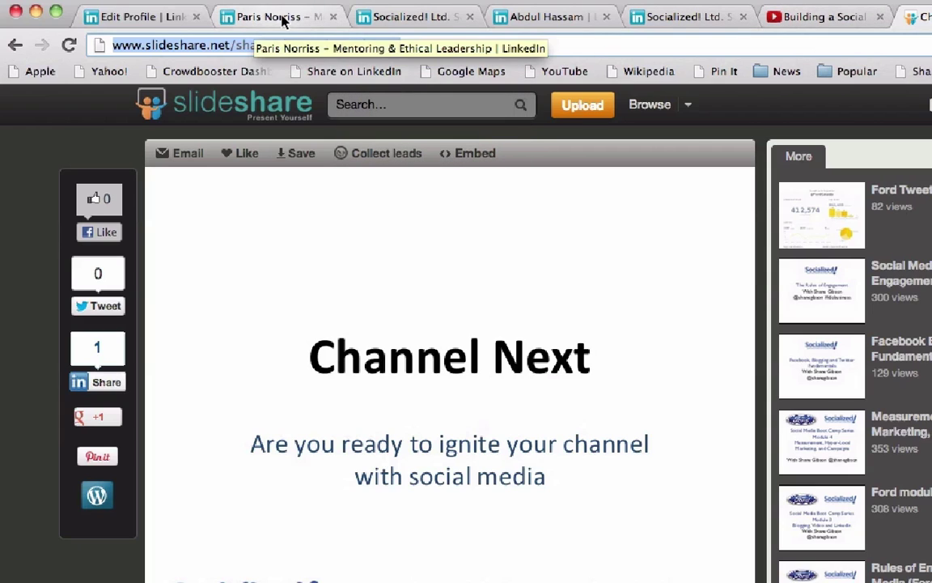
{"action": "left_click", "coordinate": [137, 19]}
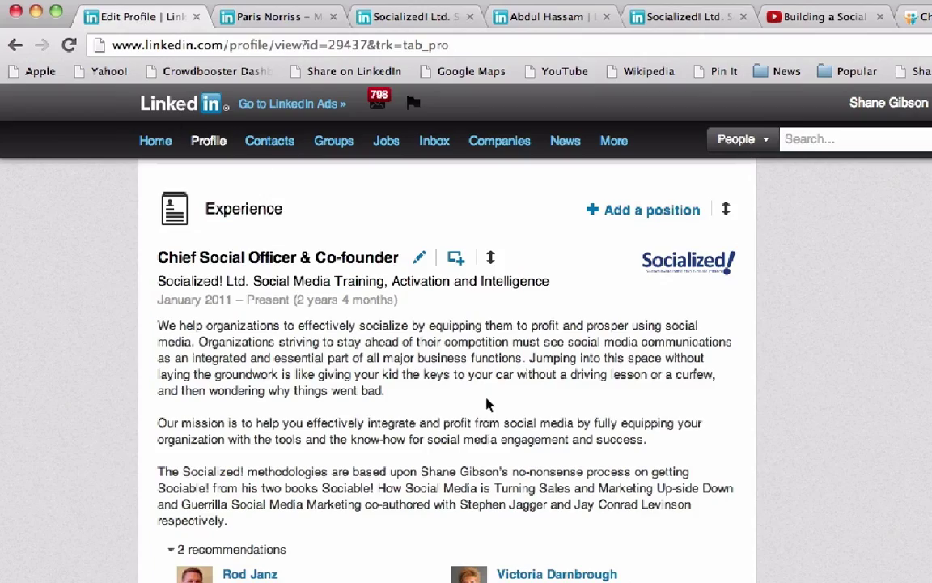
Attach the Channel Next deck link as media on the Chief Social Officer position and save it
{"action": "scroll", "coordinate": [453, 402], "scroll_direction": "down", "scroll_amount": 3}
{"action": "scroll", "coordinate": [486, 405], "scroll_direction": "up", "scroll_amount": 1}
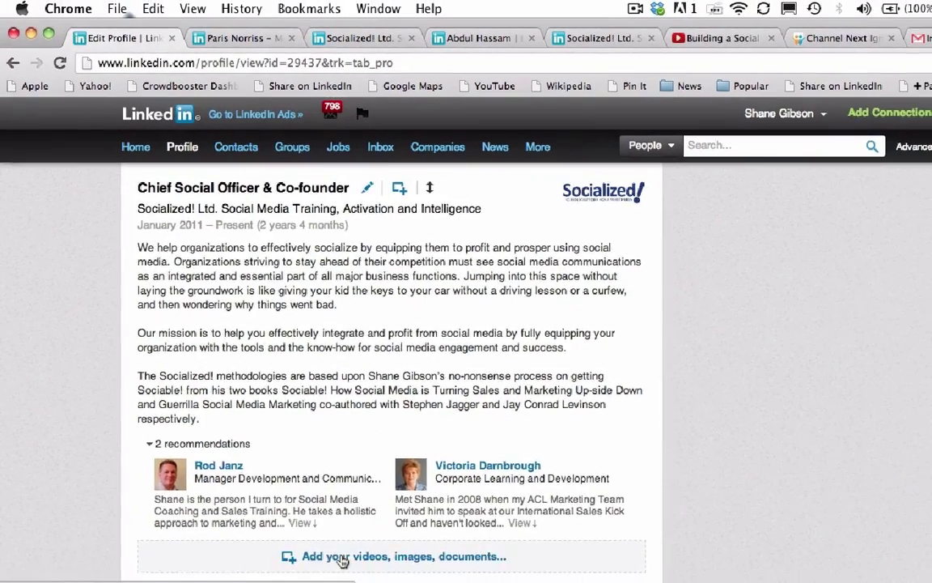
{"action": "left_click", "coordinate": [343, 560]}
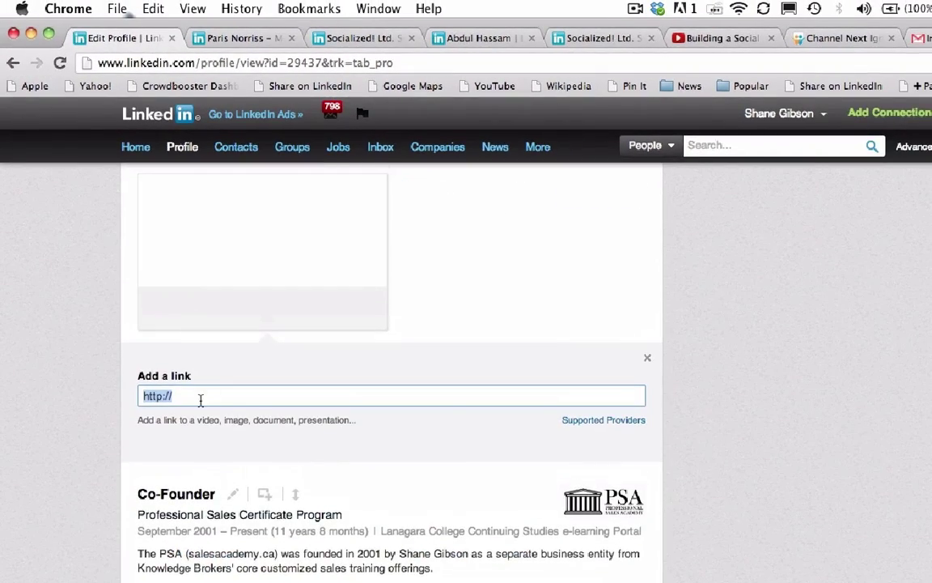
{"action": "key", "text": "cmd+v"}
{"action": "key", "text": "Return"}
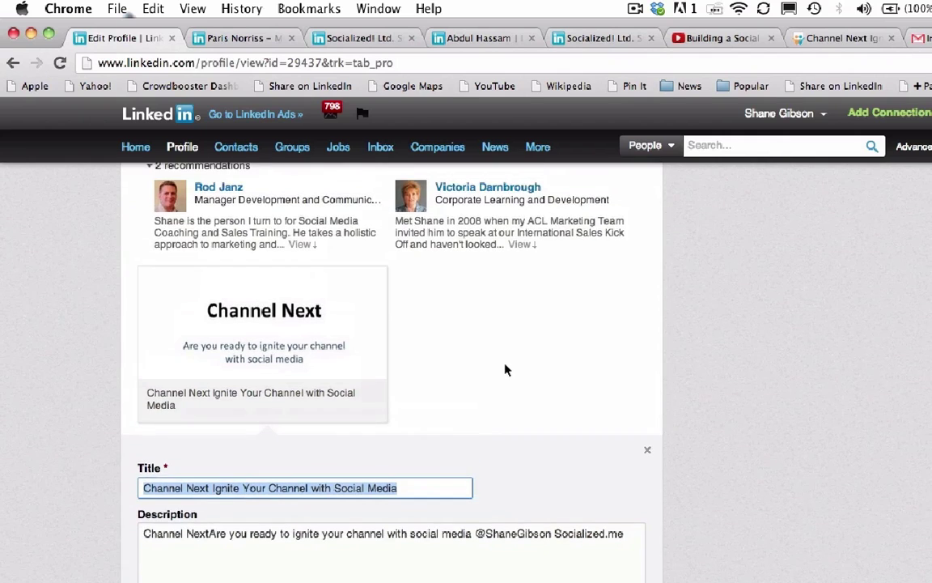
{"action": "left_click", "coordinate": [161, 542]}
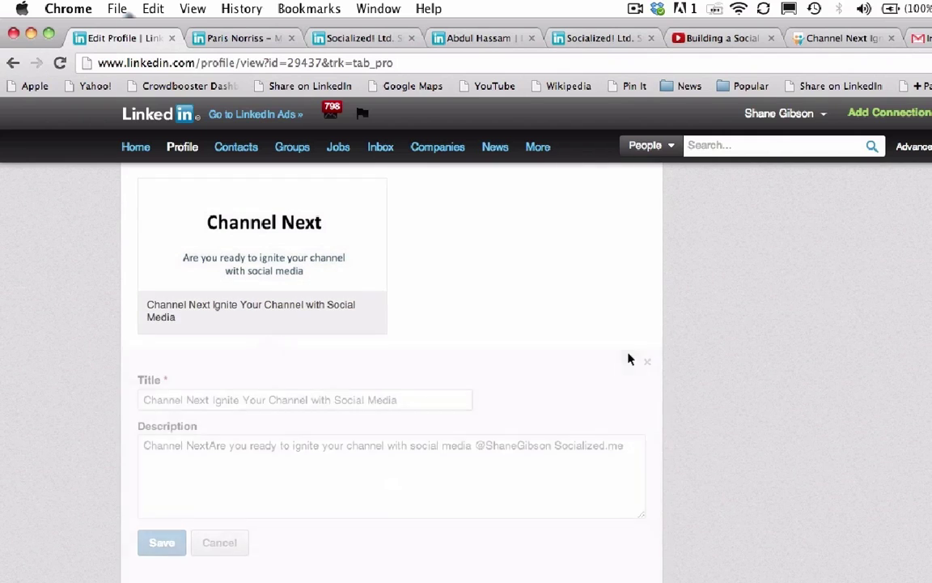
Begin adding a media link to the Summary, then bring up the YouTube seminar video
{"action": "scroll", "coordinate": [819, 352], "scroll_direction": "up", "scroll_amount": 10}
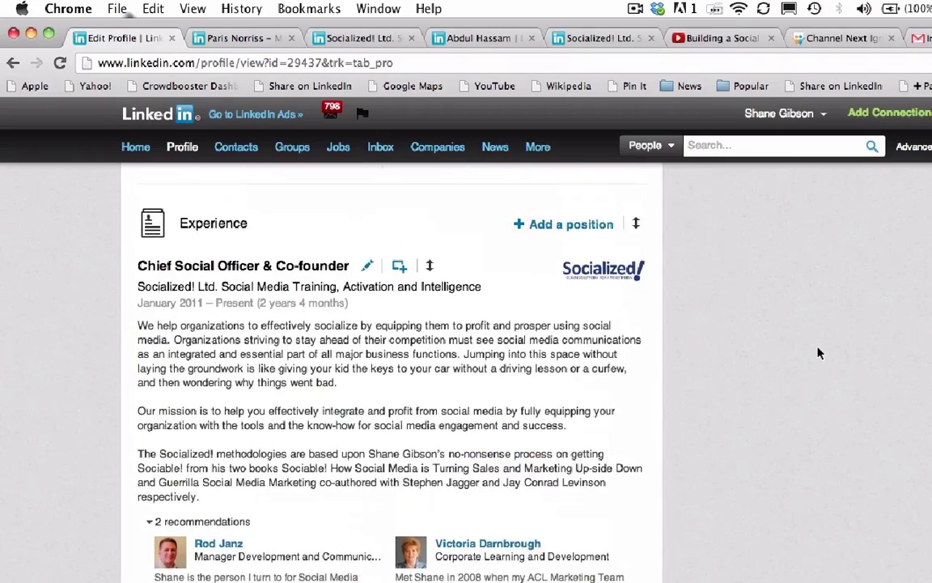
{"action": "scroll", "coordinate": [819, 353], "scroll_direction": "down", "scroll_amount": 5}
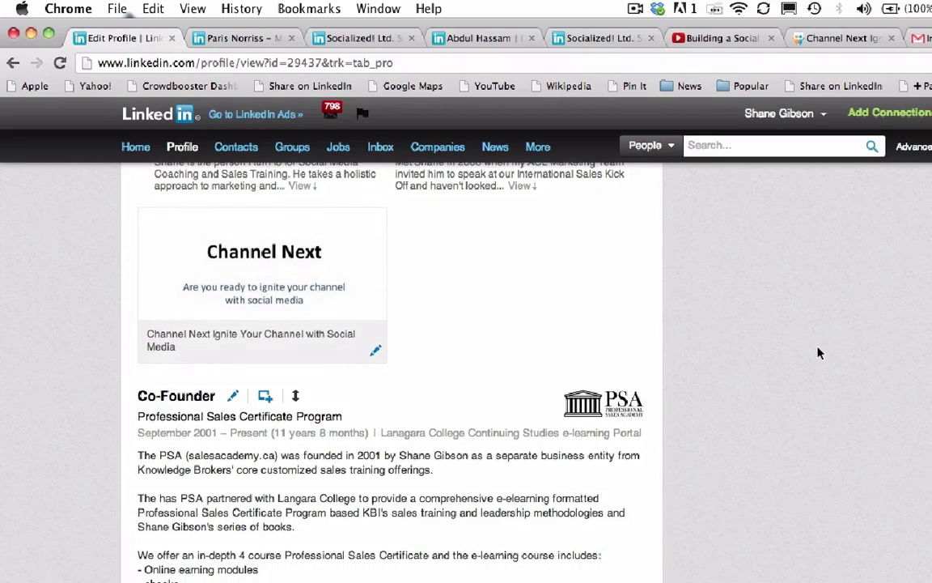
{"action": "scroll", "coordinate": [818, 353], "scroll_direction": "up", "scroll_amount": 10}
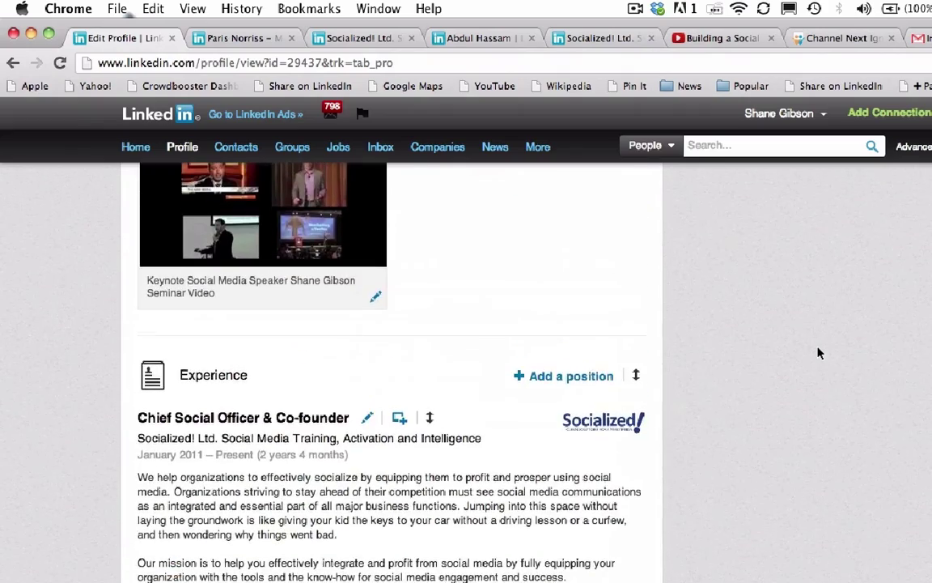
{"action": "scroll", "coordinate": [819, 353], "scroll_direction": "up", "scroll_amount": 3}
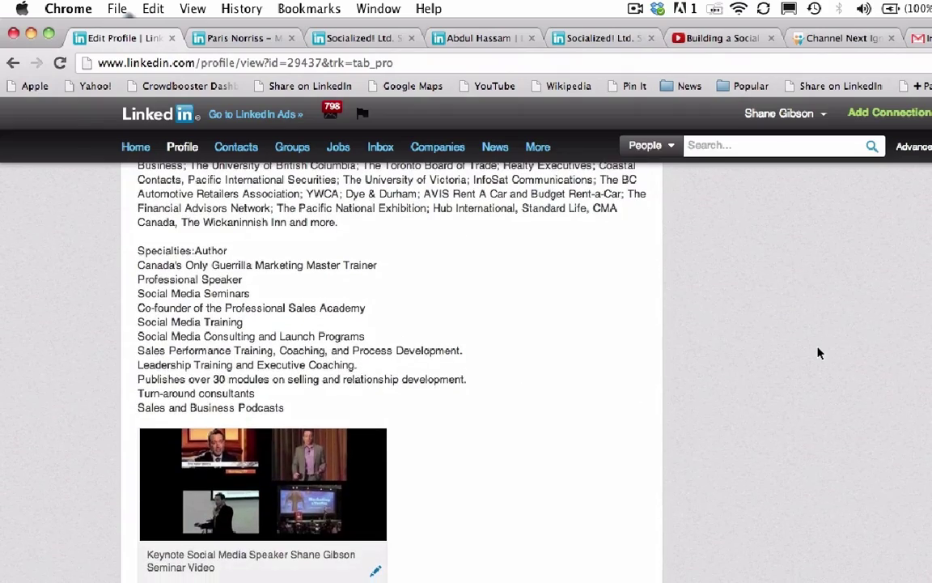
{"action": "scroll", "coordinate": [819, 353], "scroll_direction": "down", "scroll_amount": 1}
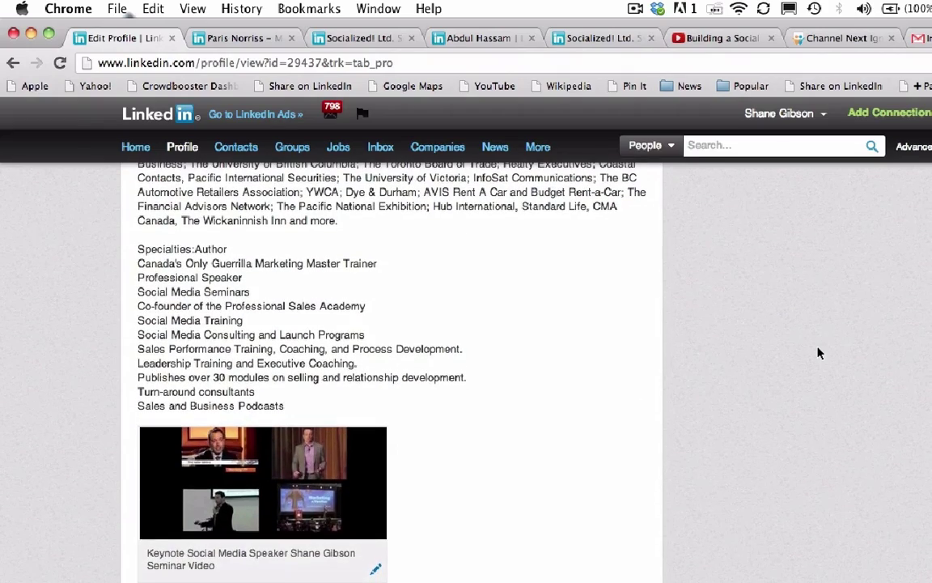
{"action": "scroll", "coordinate": [819, 352], "scroll_direction": "up", "scroll_amount": 5}
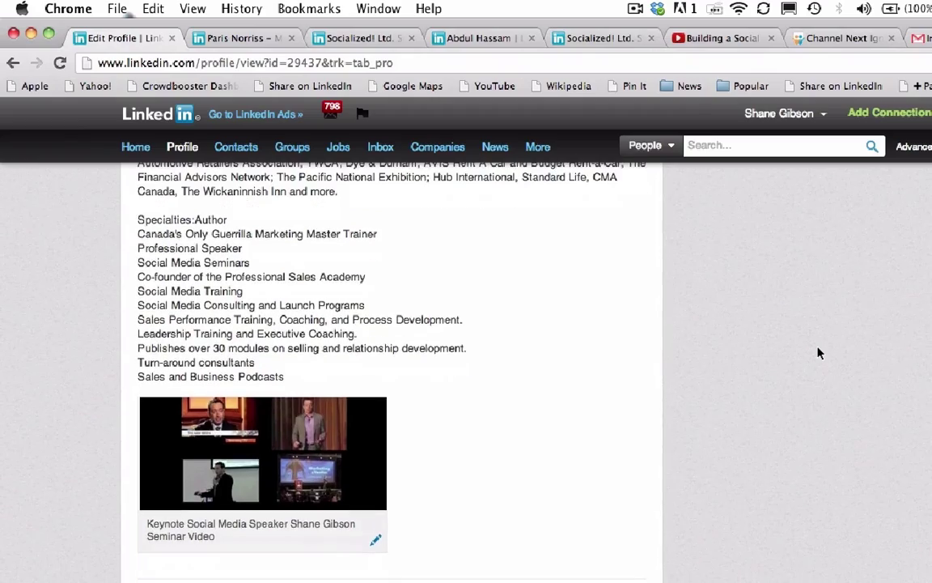
{"action": "scroll", "coordinate": [818, 353], "scroll_direction": "up", "scroll_amount": 8}
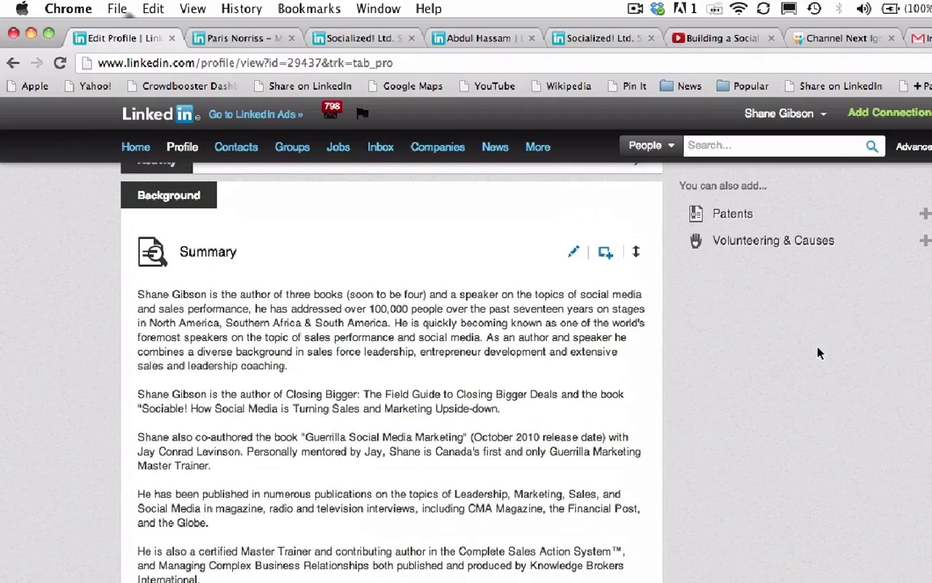
{"action": "left_click", "coordinate": [605, 255]}
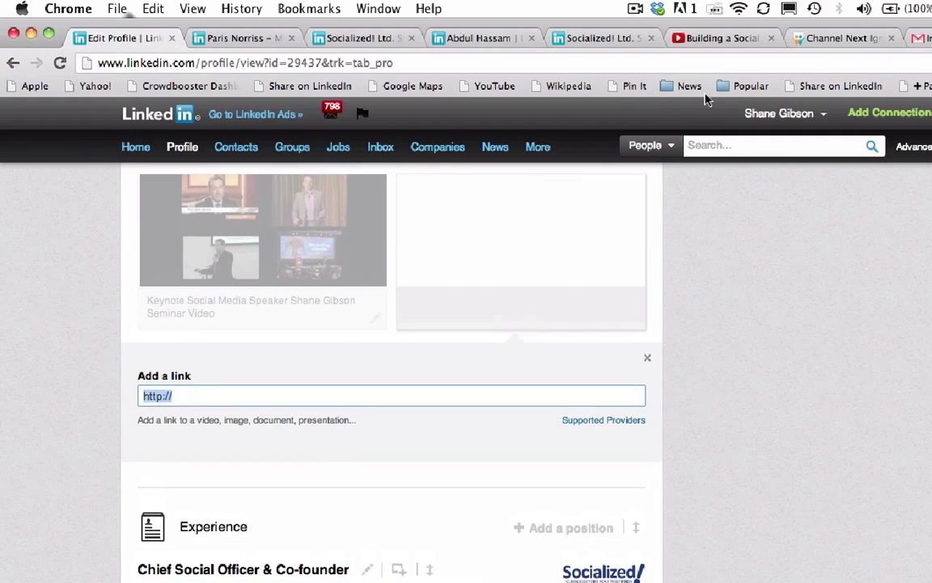
{"action": "left_click", "coordinate": [706, 39]}
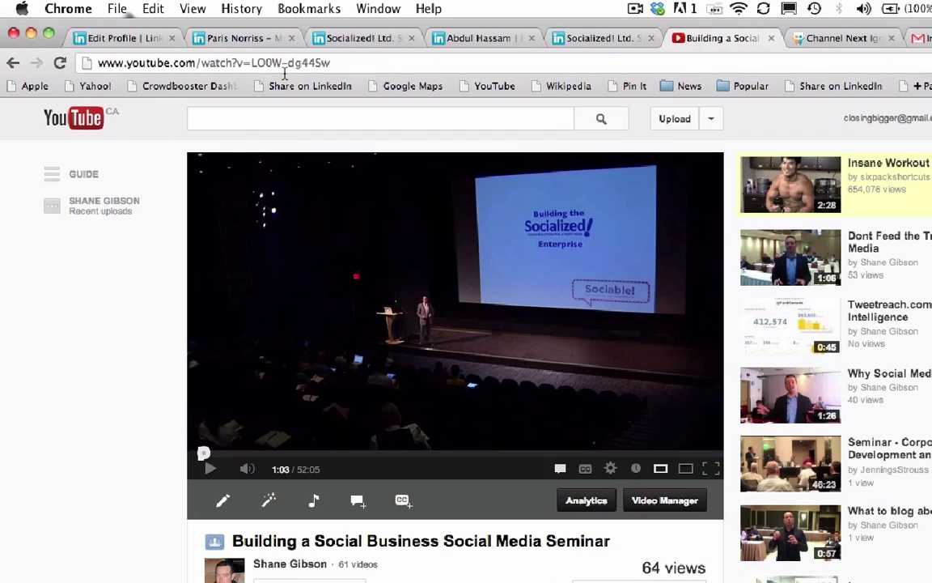
Select the seminar video's URL for copying, then switch back to a LinkedIn tab
{"action": "left_click", "coordinate": [283, 64]}
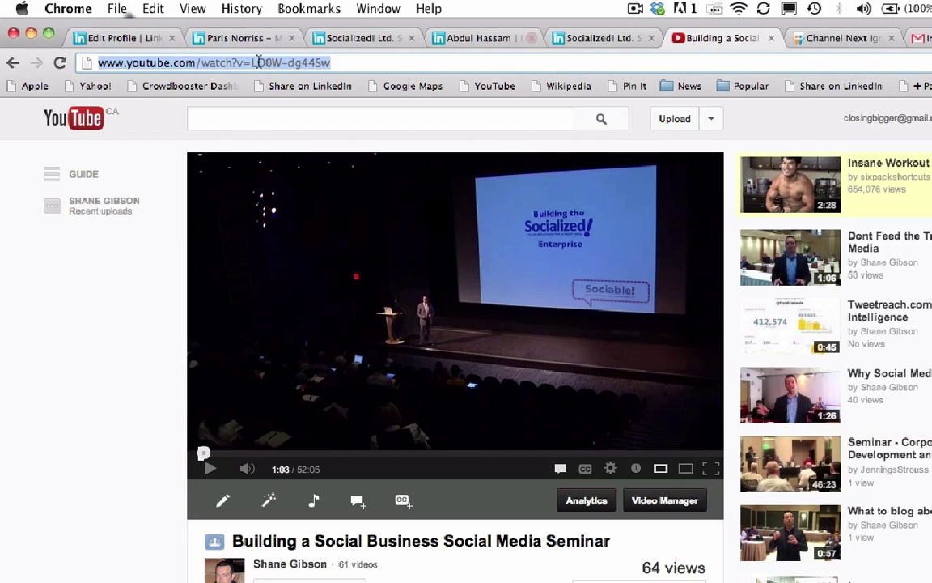
{"action": "left_click", "coordinate": [217, 39]}
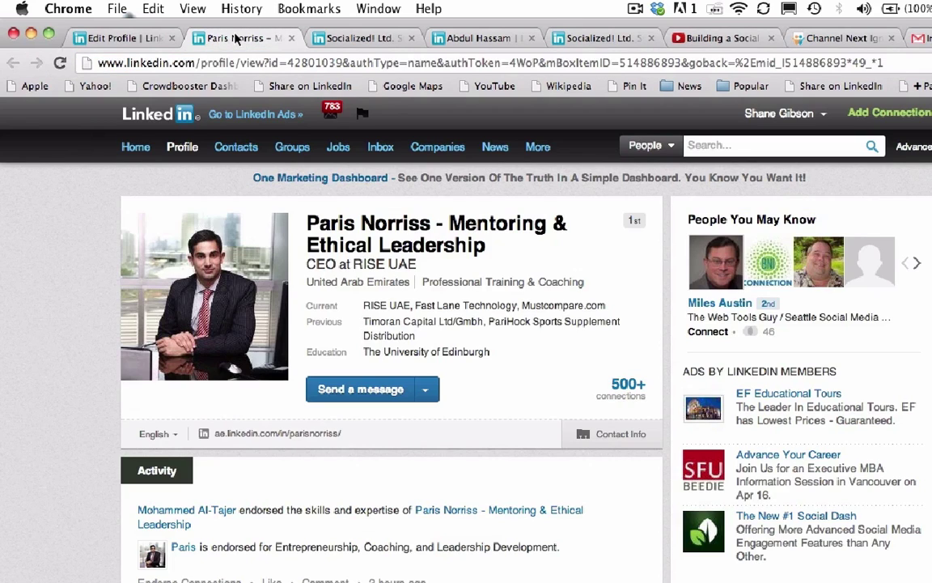
Paste the seminar video URL into the Summary's link field, save it, and check the Summary
{"action": "left_click", "coordinate": [107, 40]}
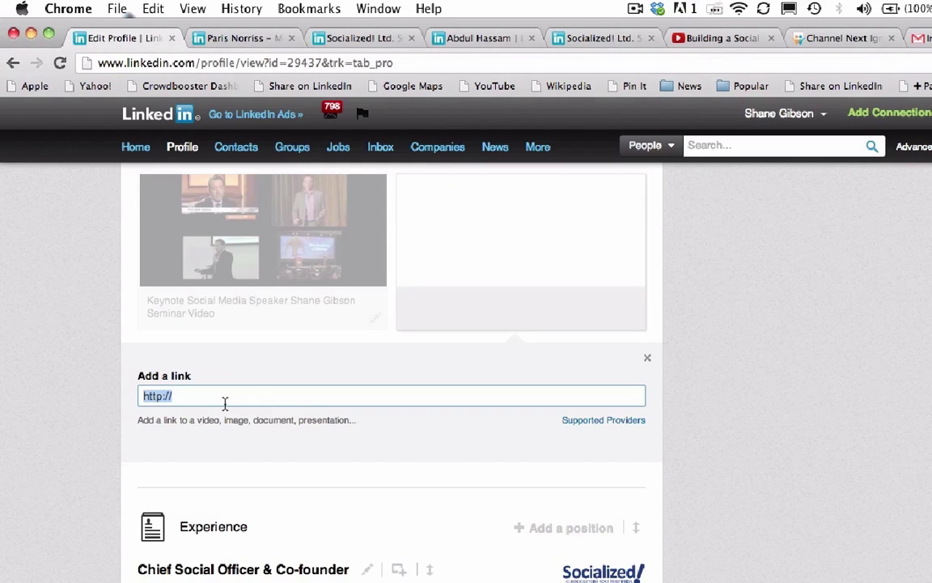
{"action": "key", "text": "super+v"}
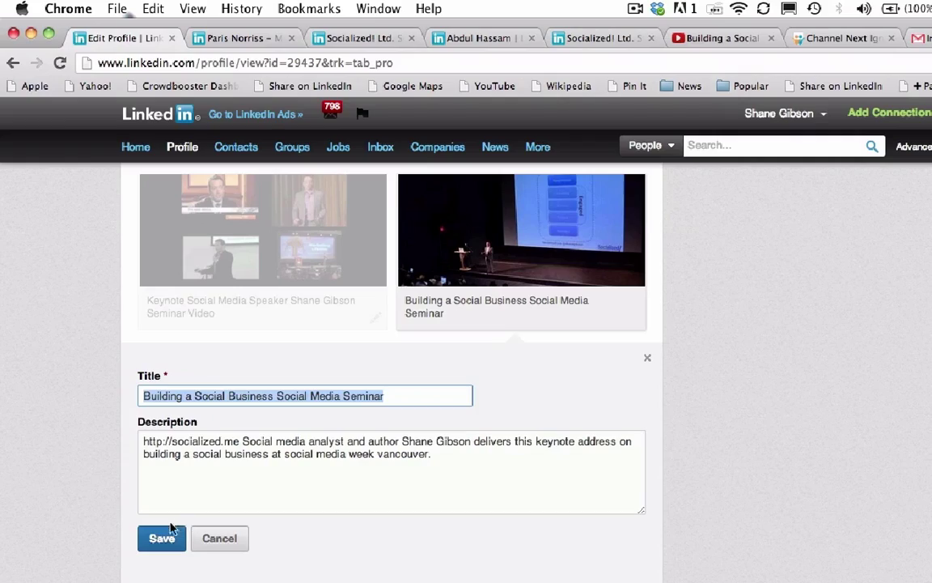
{"action": "left_click", "coordinate": [163, 539]}
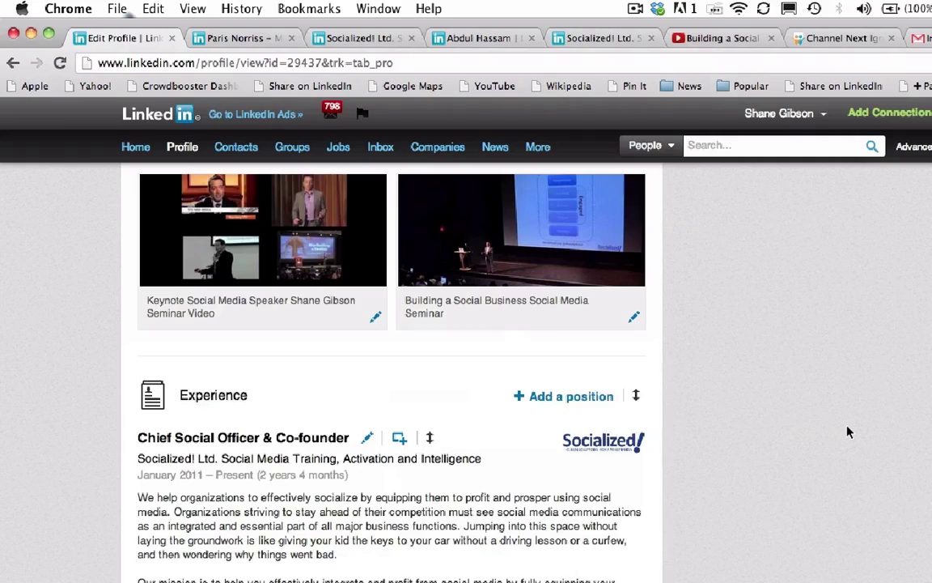
{"action": "scroll", "coordinate": [848, 432], "scroll_direction": "up", "scroll_amount": 5}
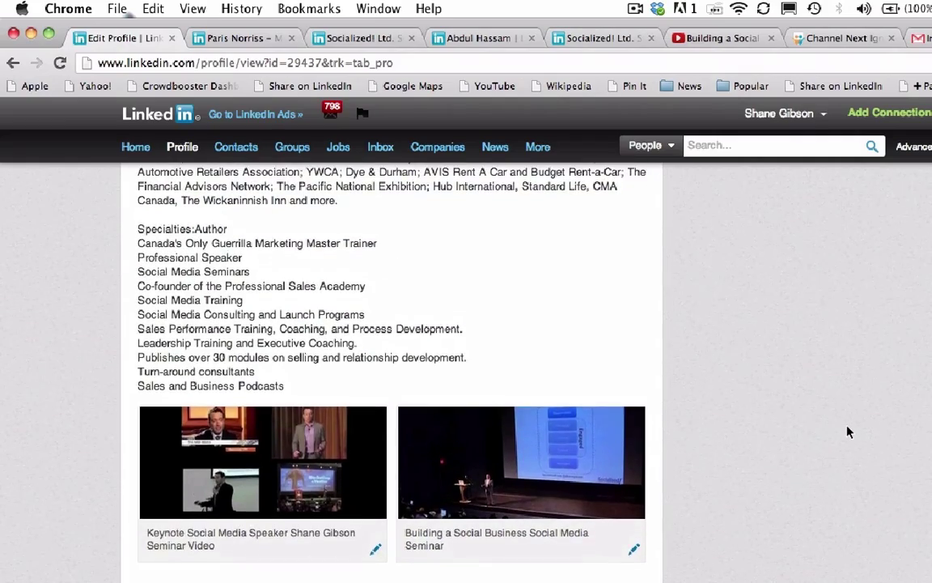
{"action": "scroll", "coordinate": [848, 432], "scroll_direction": "up", "scroll_amount": 15}
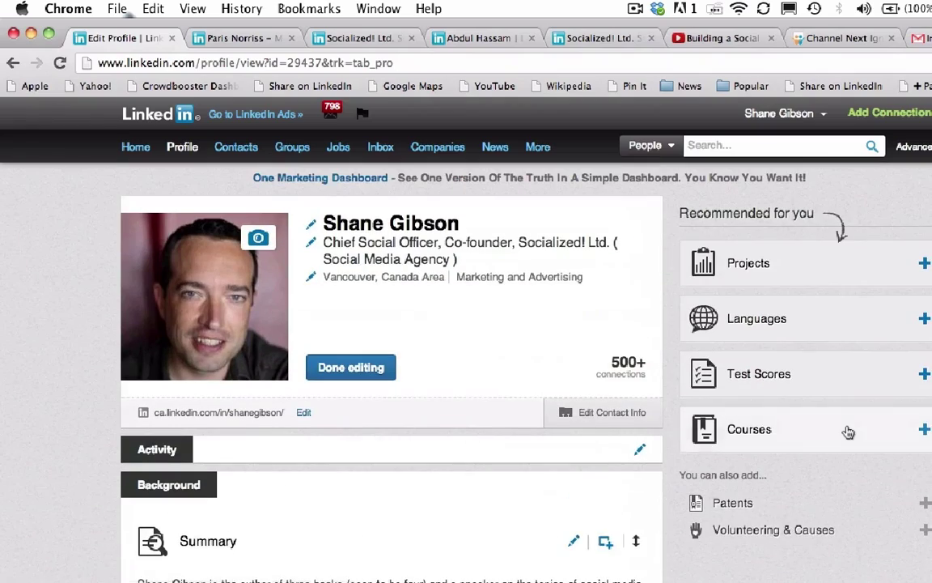
{"action": "scroll", "coordinate": [848, 432], "scroll_direction": "down", "scroll_amount": 6}
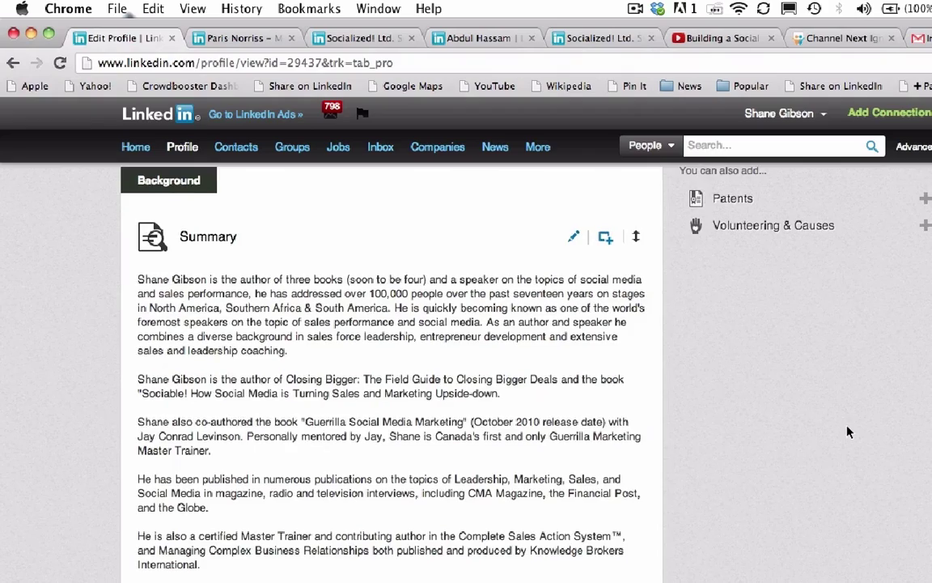
{"action": "scroll", "coordinate": [848, 432], "scroll_direction": "down", "scroll_amount": 5}
{"action": "scroll", "coordinate": [848, 433], "scroll_direction": "down", "scroll_amount": 8}
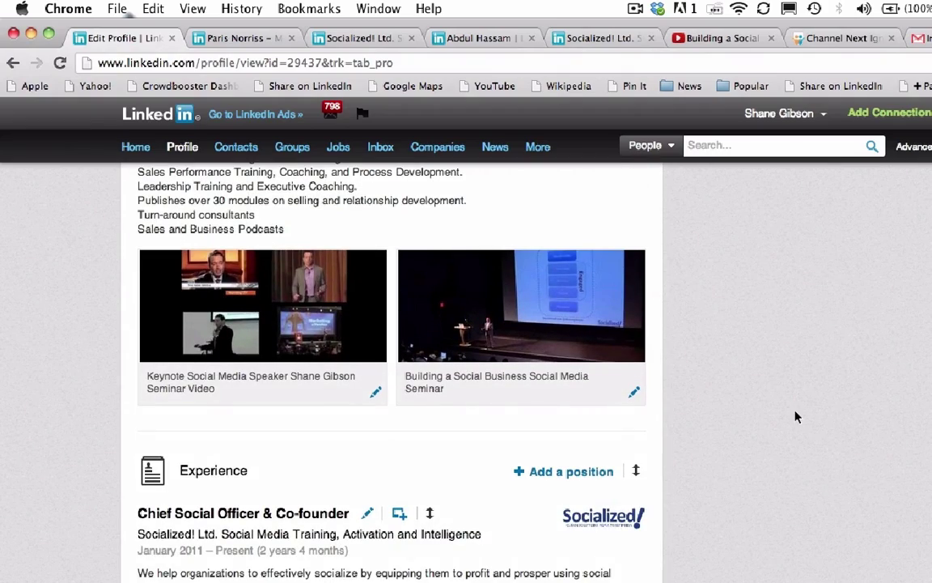
{"action": "scroll", "coordinate": [795, 416], "scroll_direction": "down", "scroll_amount": 6}
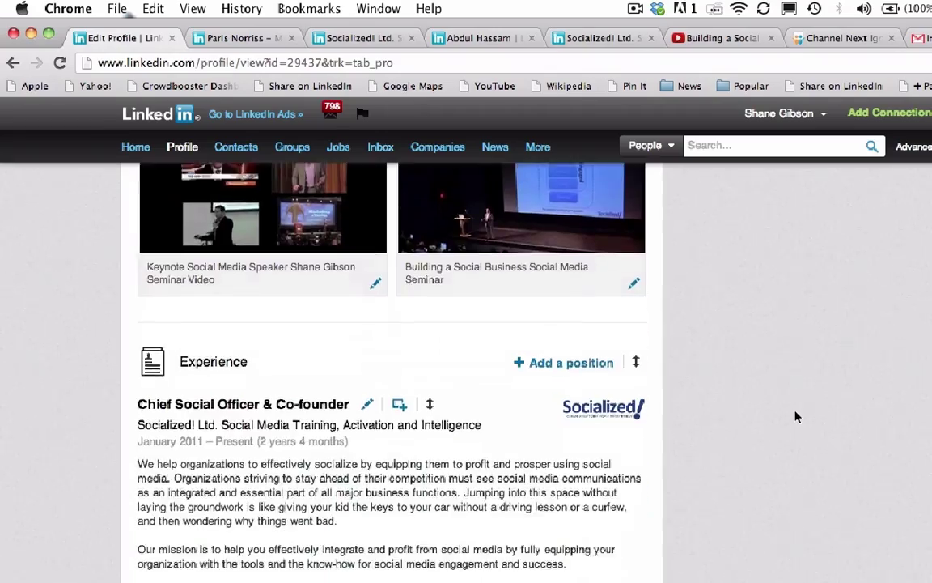
{"action": "scroll", "coordinate": [796, 416], "scroll_direction": "down", "scroll_amount": 3}
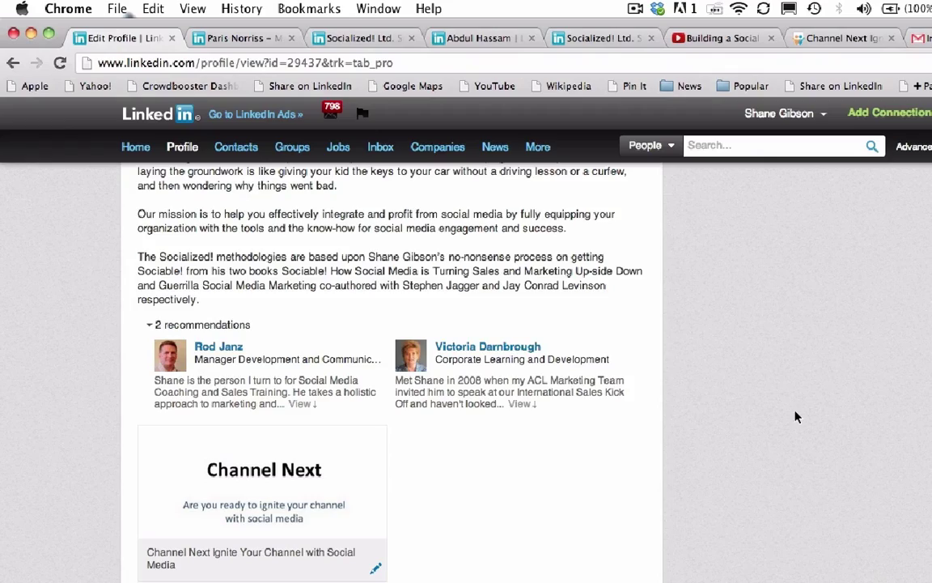
{"action": "scroll", "coordinate": [795, 415], "scroll_direction": "down", "scroll_amount": 2}
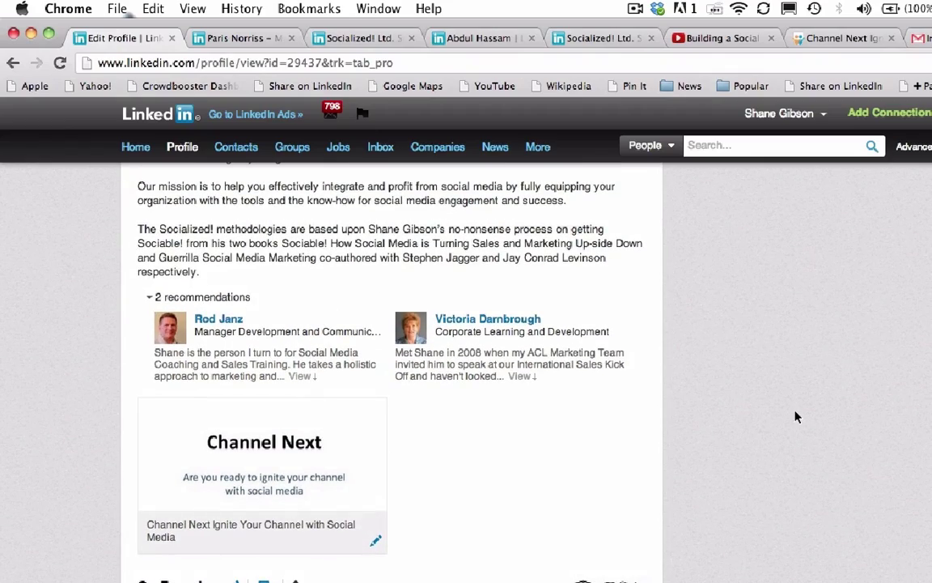
{"action": "scroll", "coordinate": [795, 416], "scroll_direction": "up", "scroll_amount": 15}
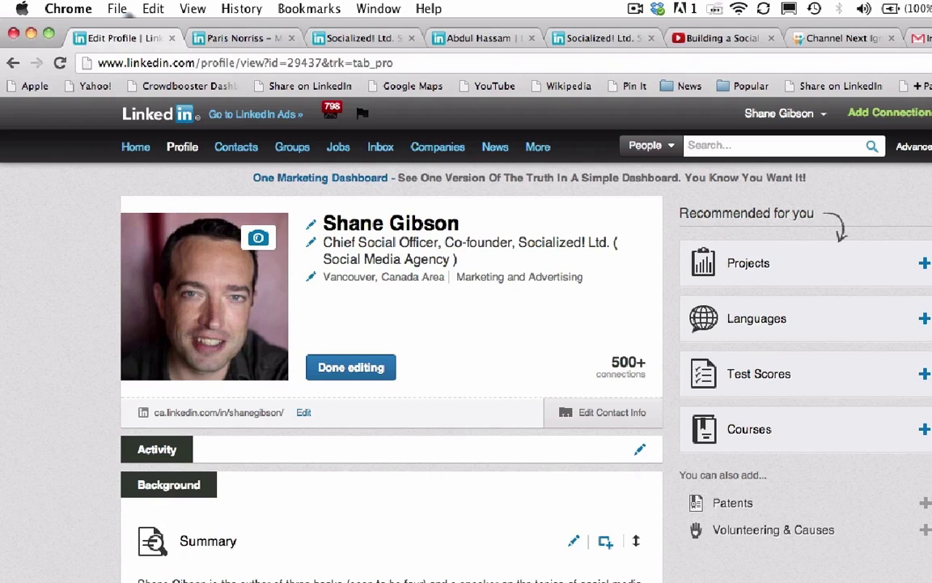
Click Done editing, go to the Home feed, scroll through the updates, then return to the top
{"action": "left_click", "coordinate": [338, 366]}
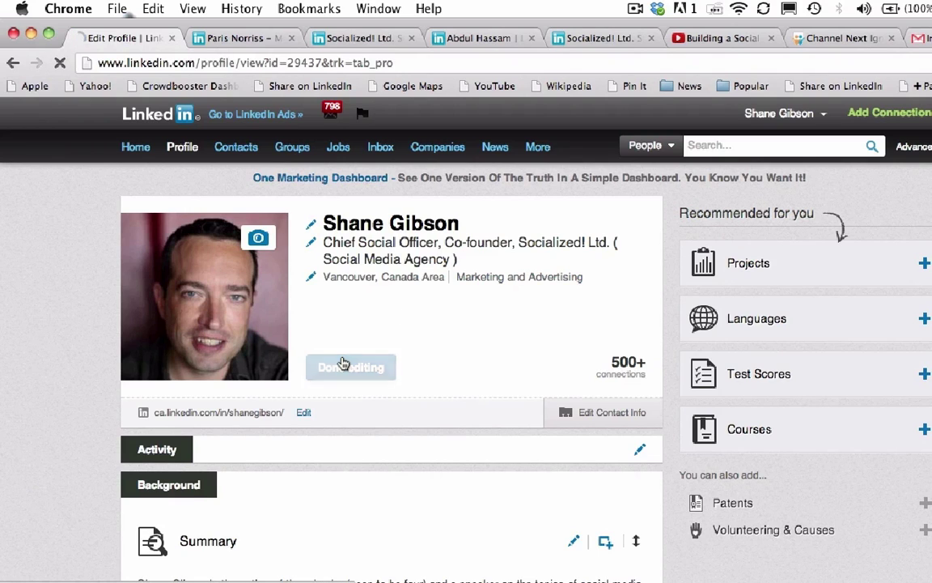
{"action": "left_click", "coordinate": [134, 149]}
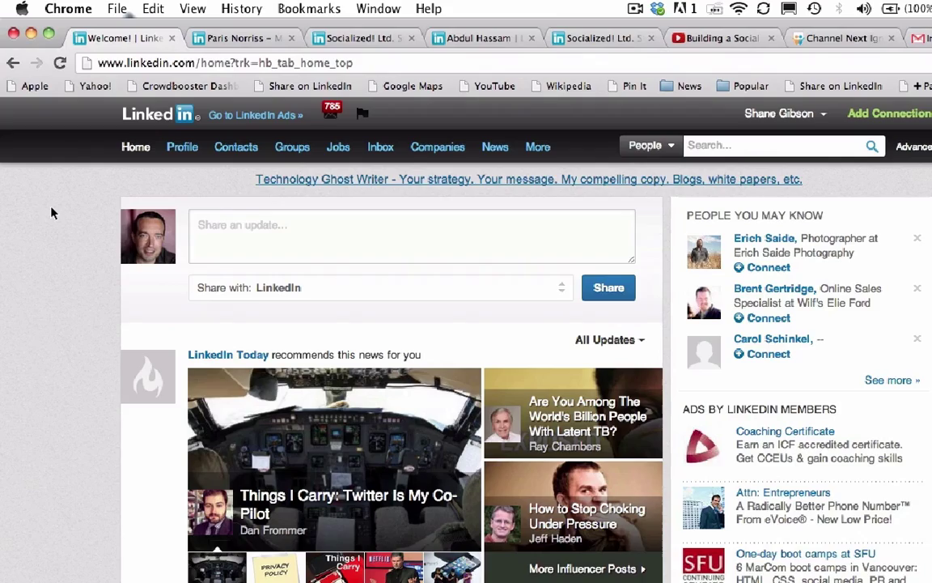
{"action": "scroll", "coordinate": [51, 212], "scroll_direction": "down", "scroll_amount": 10}
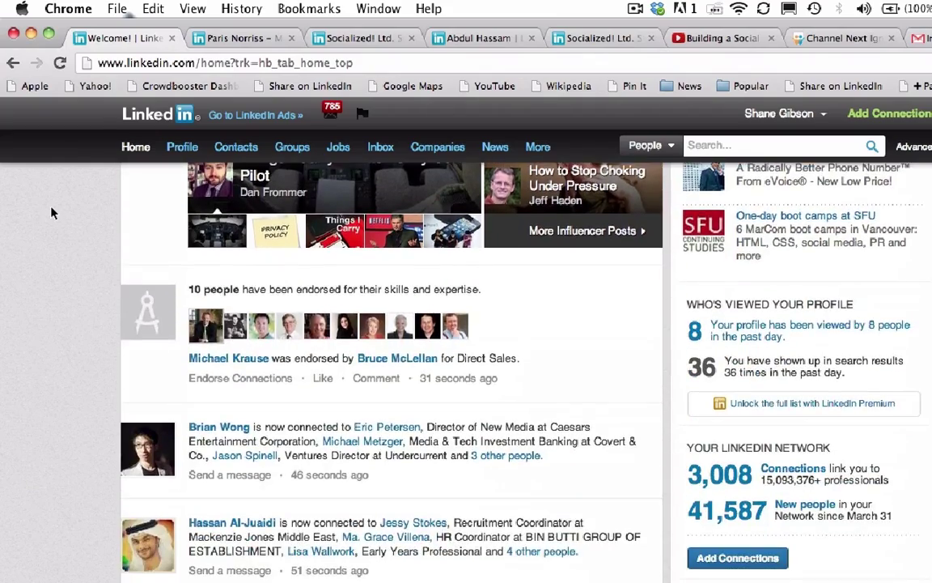
{"action": "scroll", "coordinate": [51, 212], "scroll_direction": "down", "scroll_amount": 20}
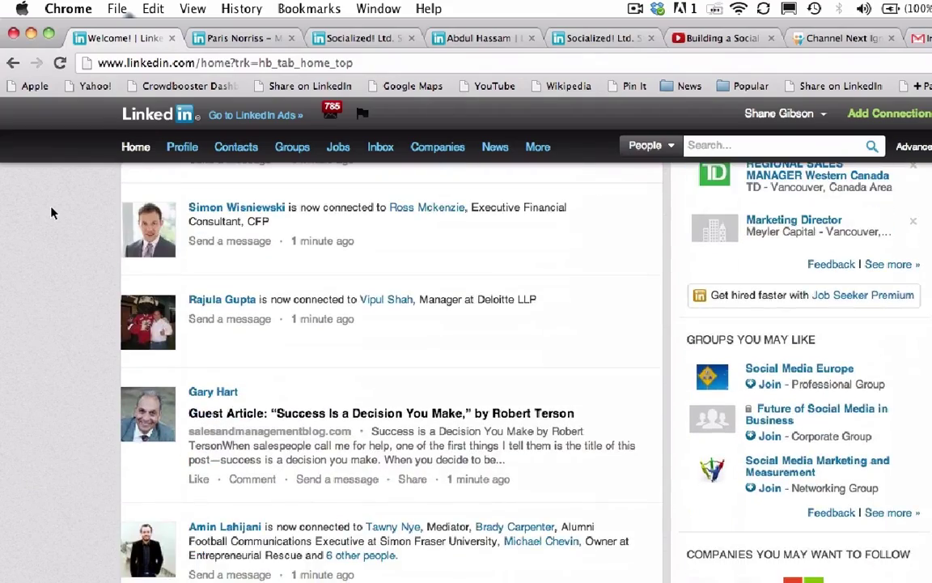
{"action": "scroll", "coordinate": [51, 213], "scroll_direction": "down", "scroll_amount": 10}
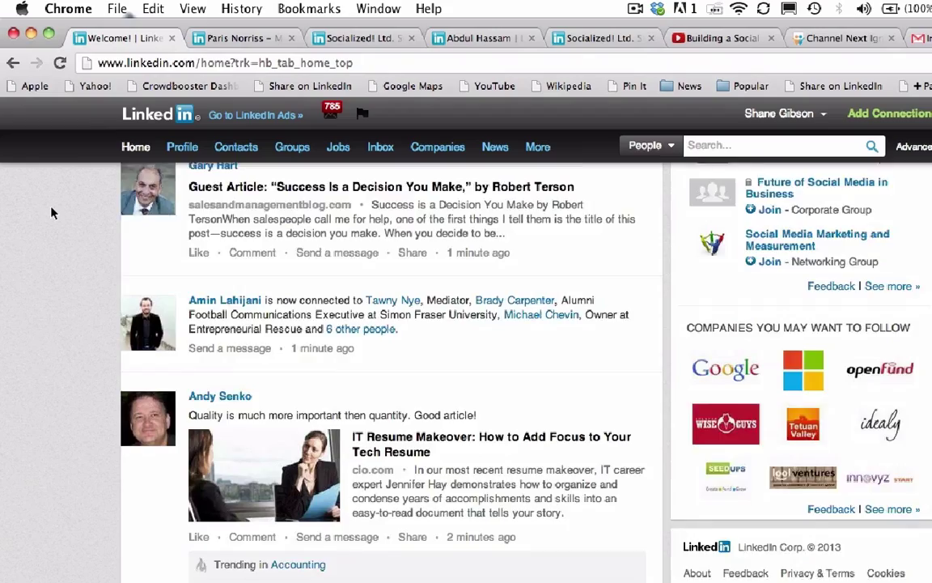
{"action": "scroll", "coordinate": [51, 213], "scroll_direction": "down", "scroll_amount": 10}
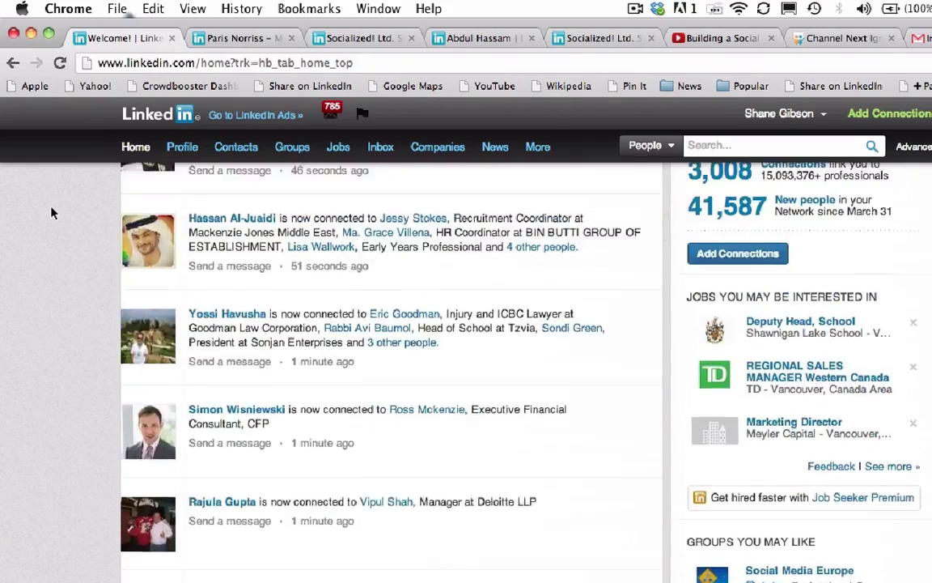
{"action": "key", "text": "Home"}
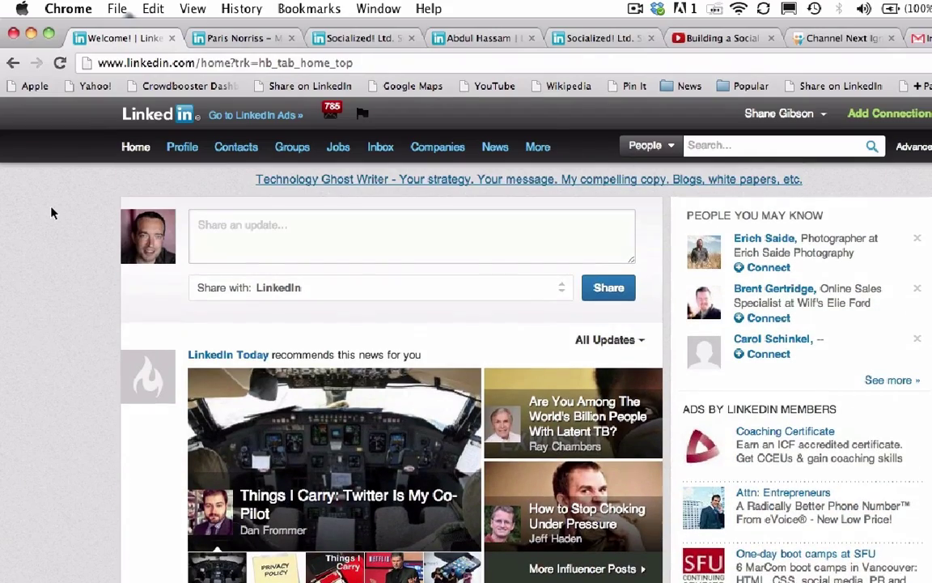
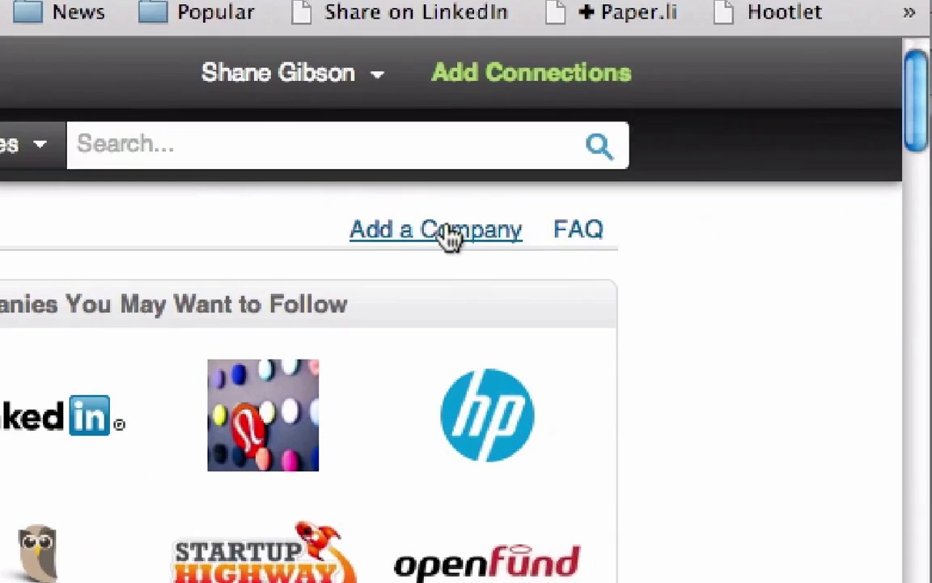
Open the Add a Company form, then go to the Socialized! Ltd. page from the Companies menu
{"action": "left_click", "coordinate": [447, 234]}
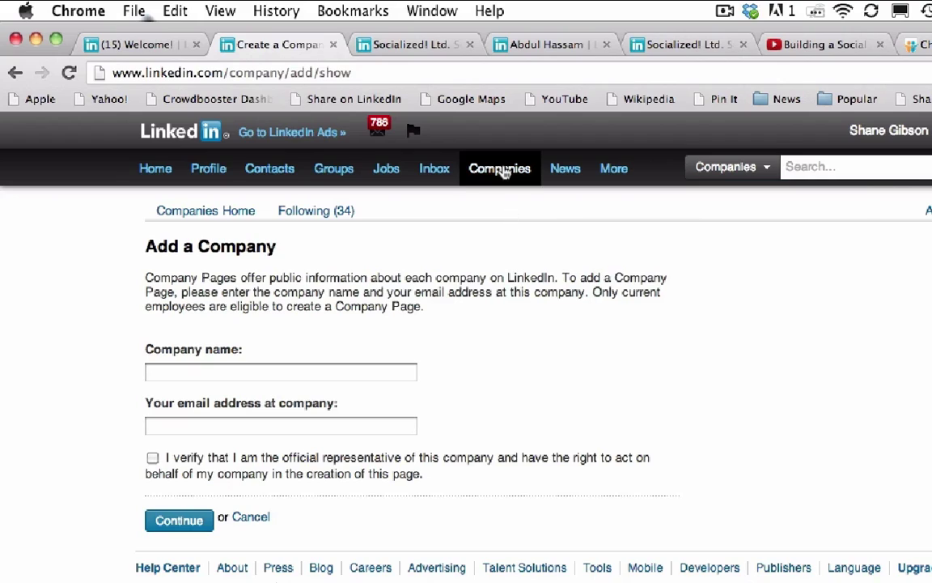
{"action": "mouse_move", "coordinate": [502, 171]}
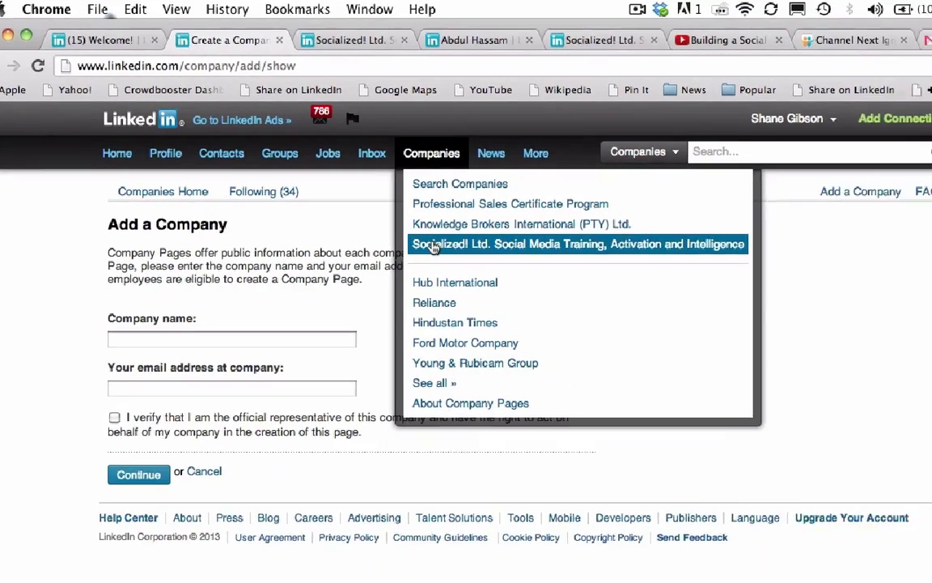
{"action": "left_click", "coordinate": [435, 246]}
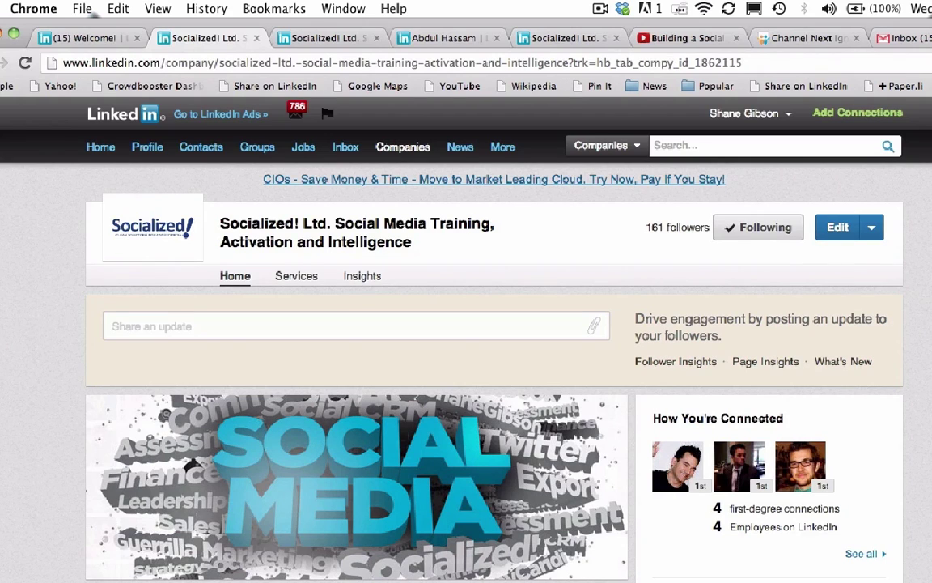
Put the Socialized! Ltd. page into edit mode and scroll through the Overview form
{"action": "left_click", "coordinate": [839, 231]}
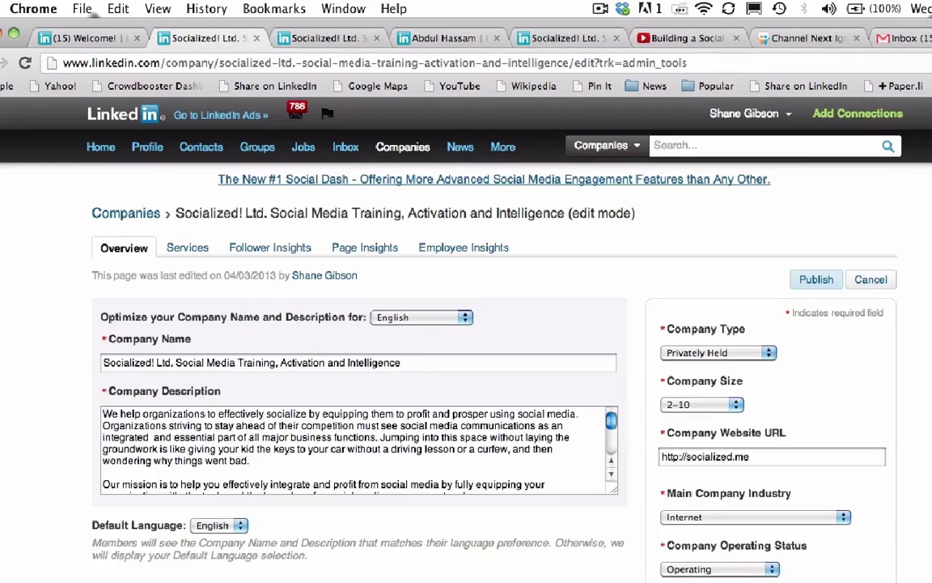
{"action": "scroll", "coordinate": [364, 364], "scroll_direction": "down", "scroll_amount": 3}
{"action": "scroll", "coordinate": [364, 364], "scroll_direction": "up", "scroll_amount": 2}
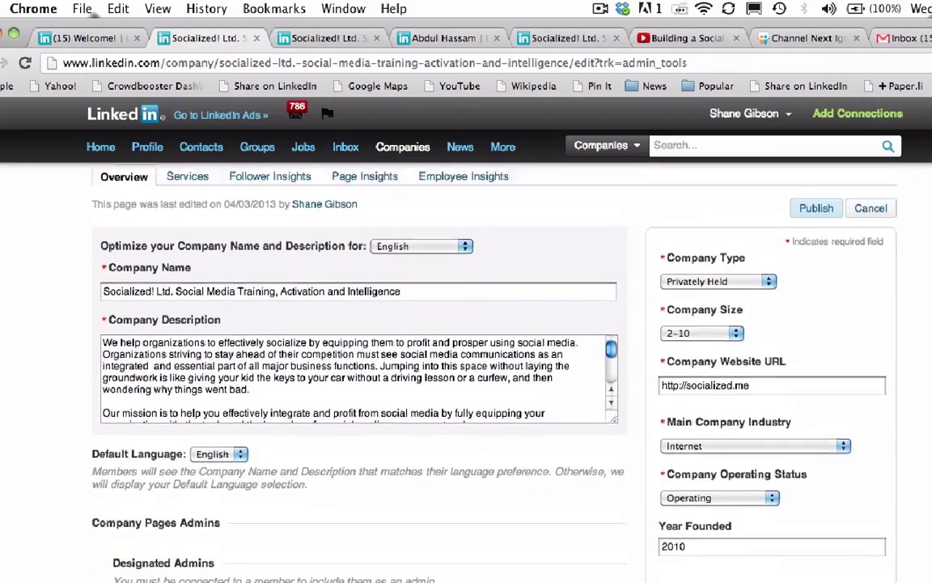
{"action": "scroll", "coordinate": [364, 364], "scroll_direction": "up", "scroll_amount": 1}
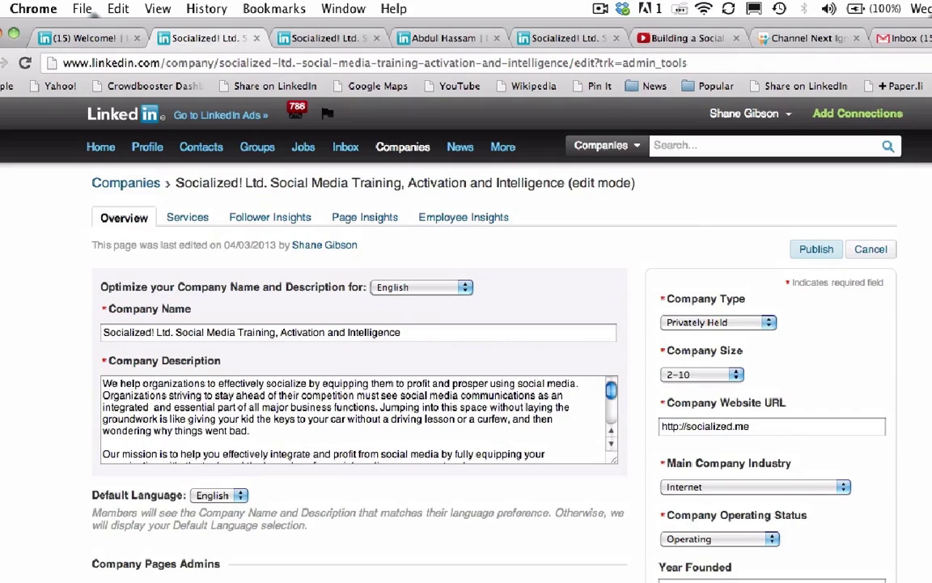
{"action": "scroll", "coordinate": [364, 365], "scroll_direction": "down", "scroll_amount": 1}
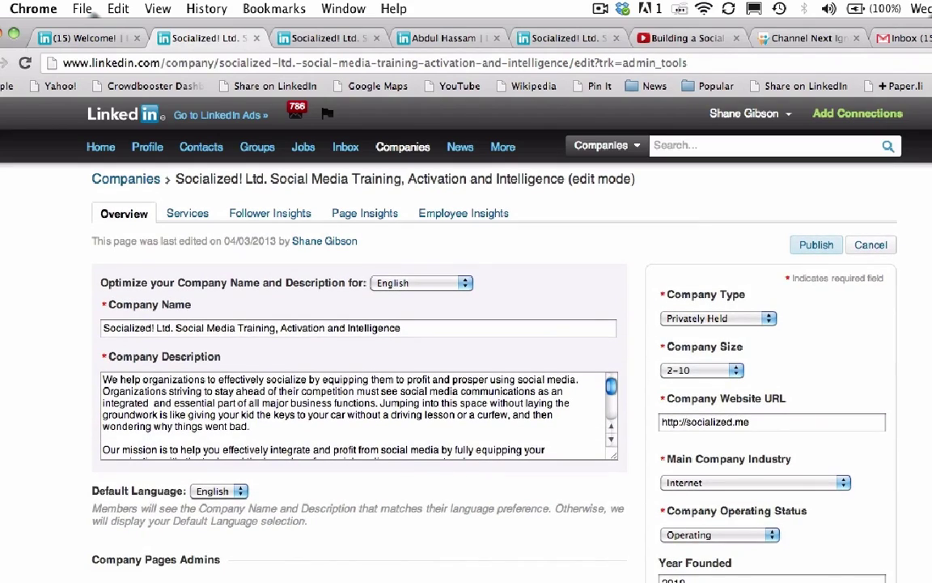
{"action": "scroll", "coordinate": [364, 364], "scroll_direction": "down", "scroll_amount": 5}
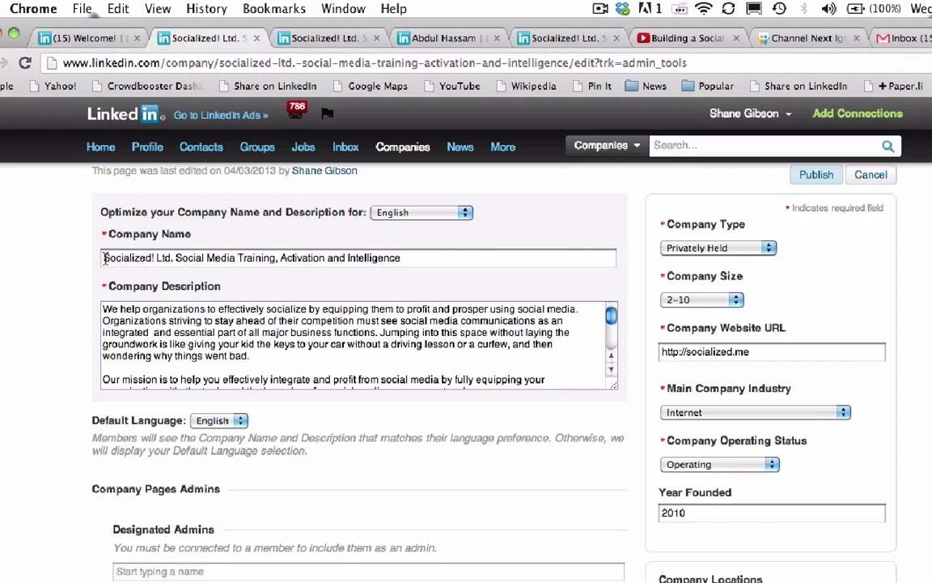
Check the Company Name and Description fields, then review the details, location and two admins
{"action": "left_click", "coordinate": [166, 257]}
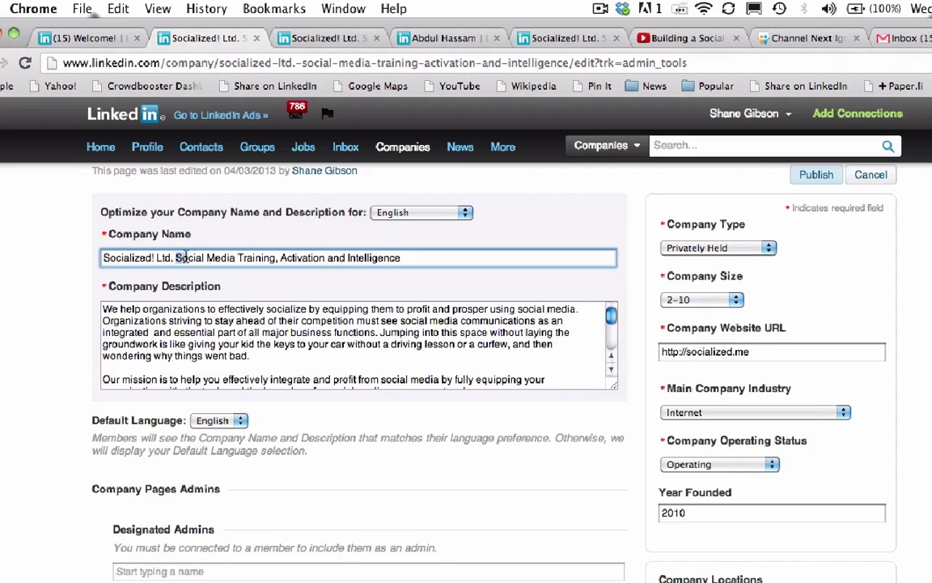
{"action": "left_click_drag", "start_coordinate": [177, 258], "coordinate": [403, 260]}
{"action": "left_click", "coordinate": [403, 259]}
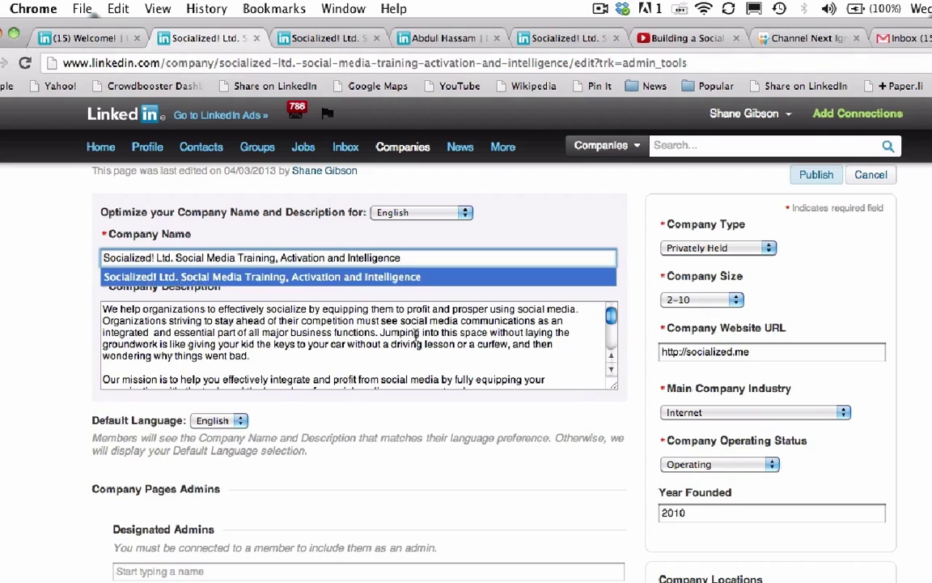
{"action": "left_click", "coordinate": [374, 302]}
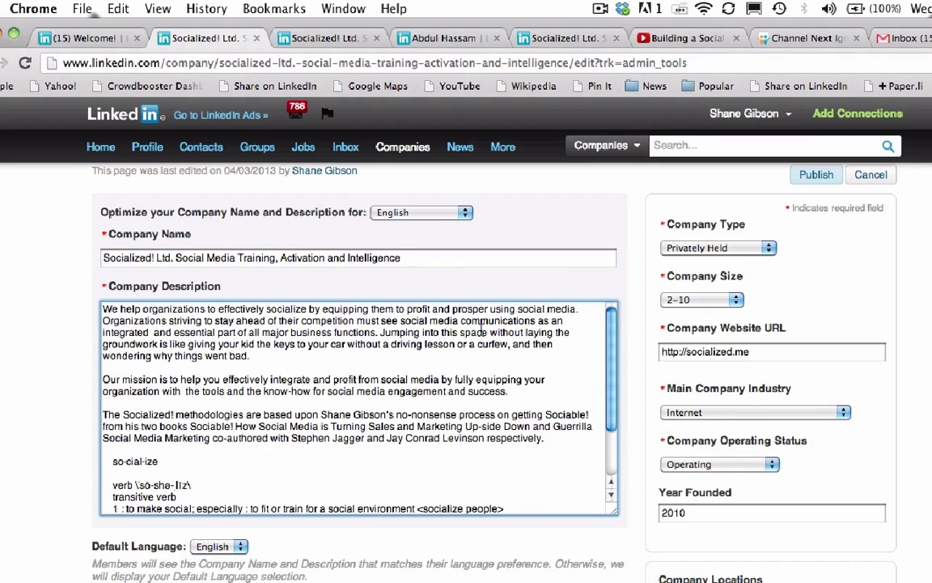
{"action": "scroll", "coordinate": [481, 331], "scroll_direction": "down", "scroll_amount": 1}
{"action": "scroll", "coordinate": [481, 331], "scroll_direction": "up", "scroll_amount": 1}
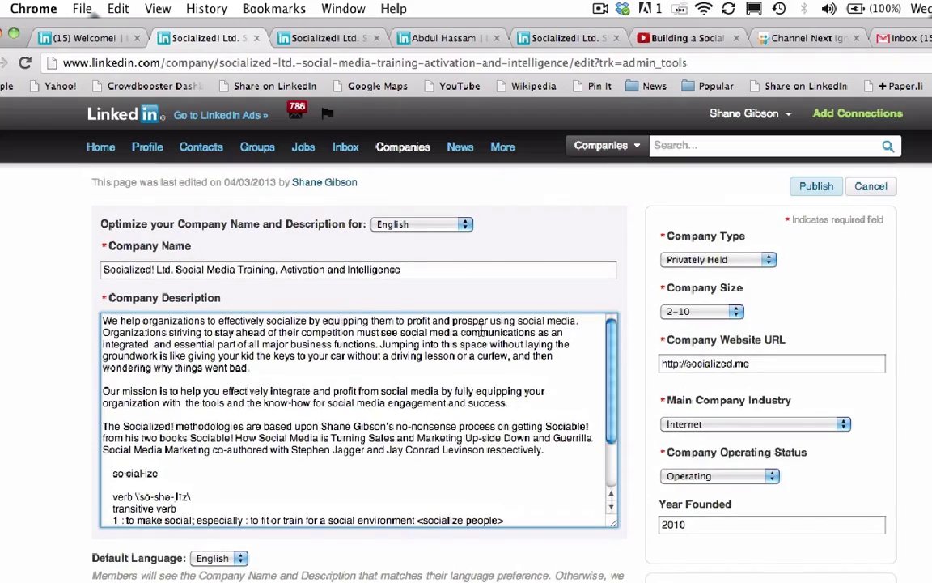
{"action": "scroll", "coordinate": [483, 332], "scroll_direction": "down", "scroll_amount": 2}
{"action": "scroll", "coordinate": [480, 331], "scroll_direction": "down", "scroll_amount": 5}
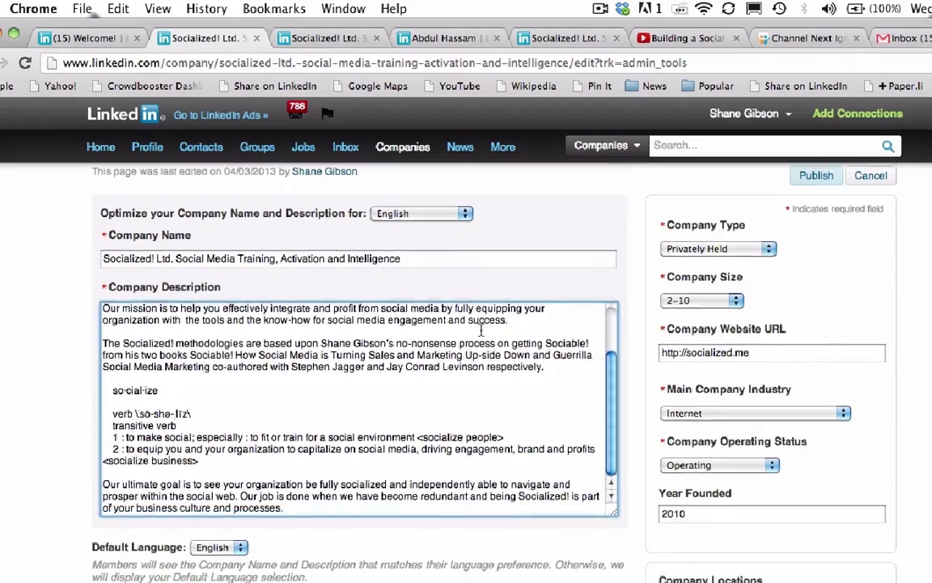
{"action": "scroll", "coordinate": [481, 330], "scroll_direction": "up", "scroll_amount": 3}
{"action": "scroll", "coordinate": [481, 329], "scroll_direction": "up", "scroll_amount": 1}
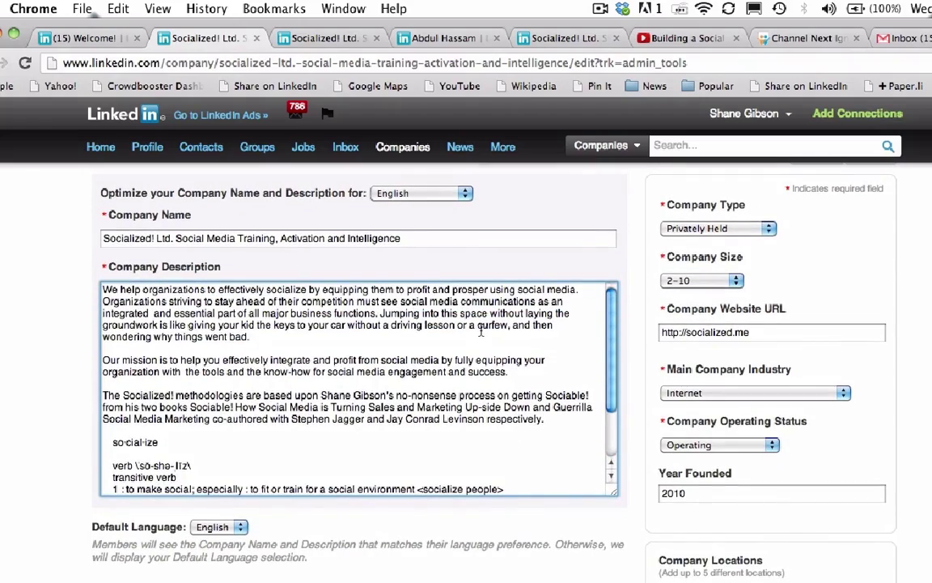
{"action": "scroll", "coordinate": [632, 290], "scroll_direction": "down", "scroll_amount": 8}
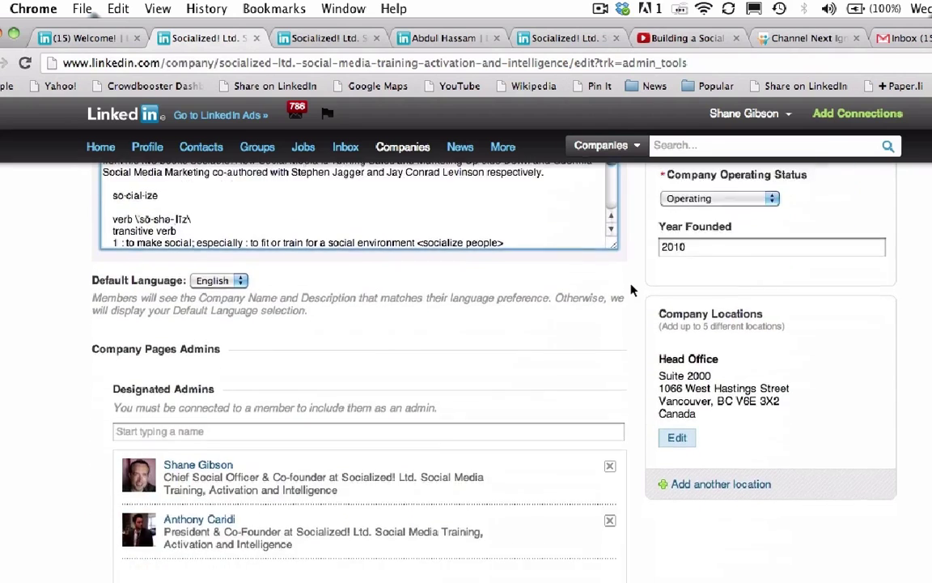
{"action": "scroll", "coordinate": [632, 289], "scroll_direction": "down", "scroll_amount": 1}
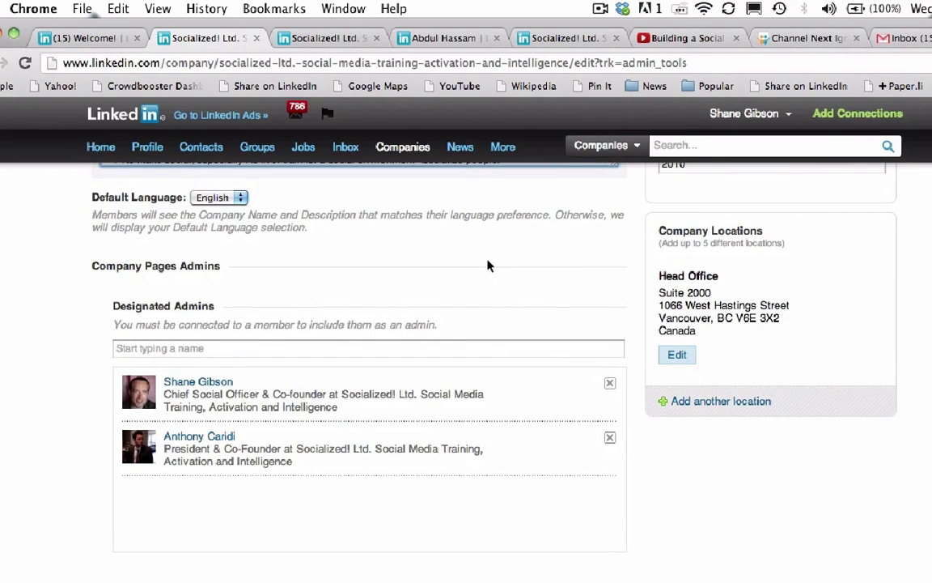
{"action": "left_click", "coordinate": [153, 350]}
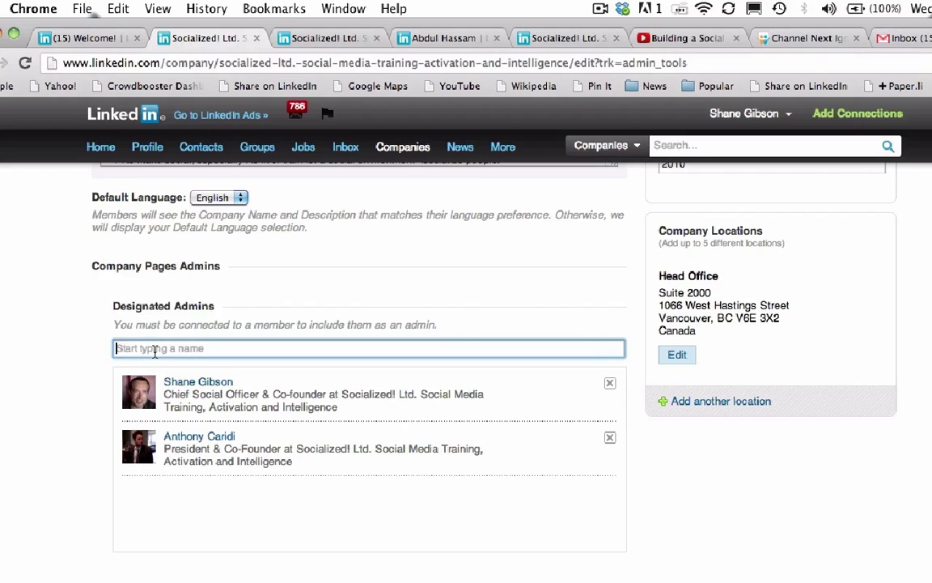
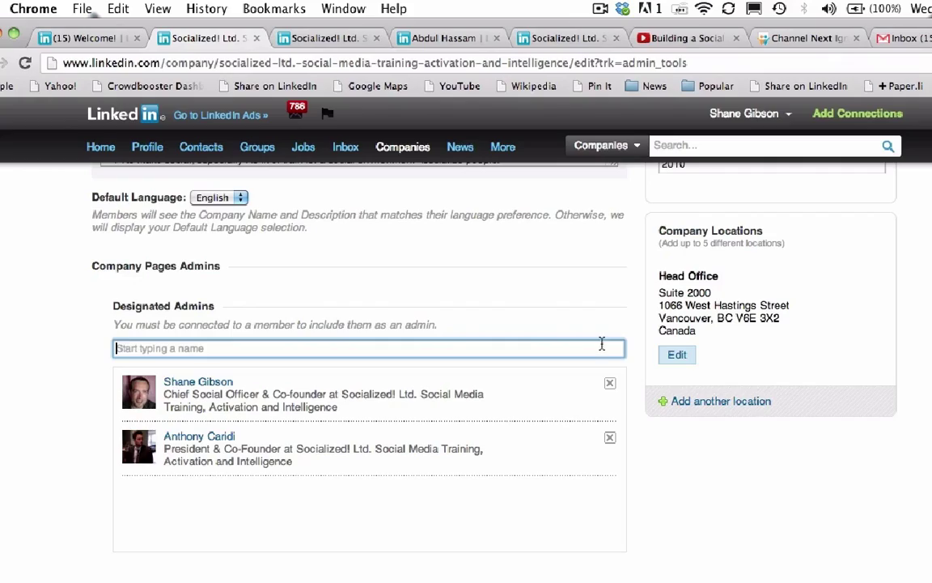
{"action": "scroll", "coordinate": [445, 335], "scroll_direction": "up", "scroll_amount": 10}
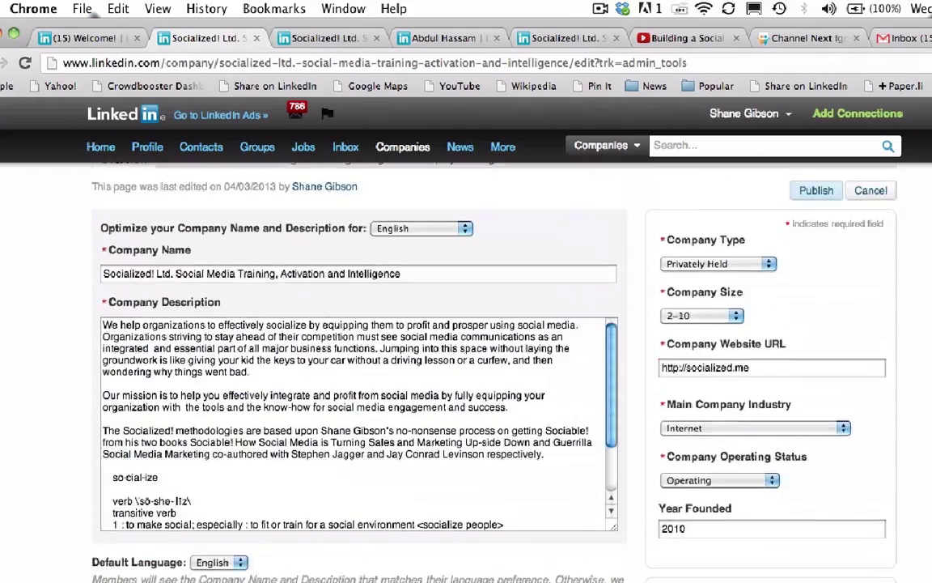
{"action": "scroll", "coordinate": [445, 335], "scroll_direction": "down", "scroll_amount": 2}
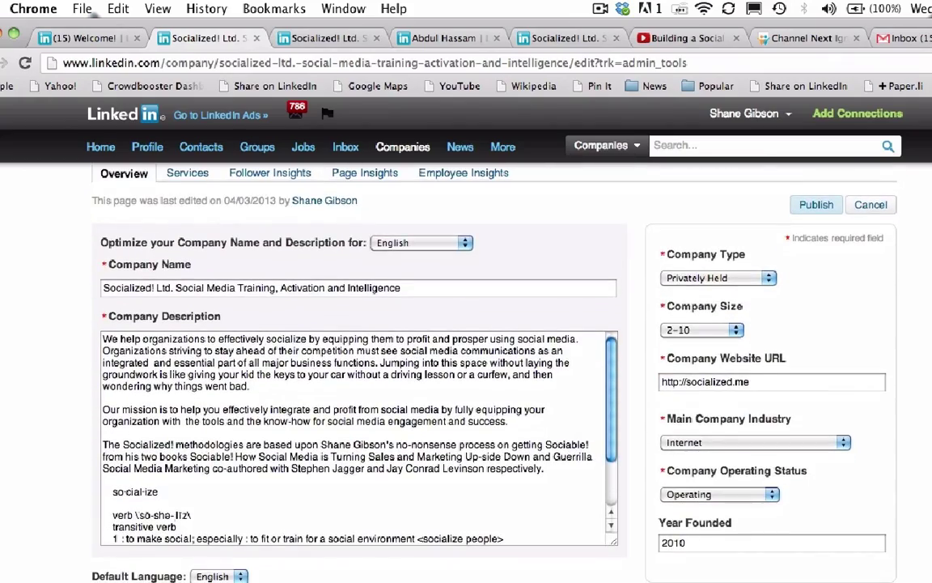
{"action": "scroll", "coordinate": [445, 335], "scroll_direction": "down", "scroll_amount": 3}
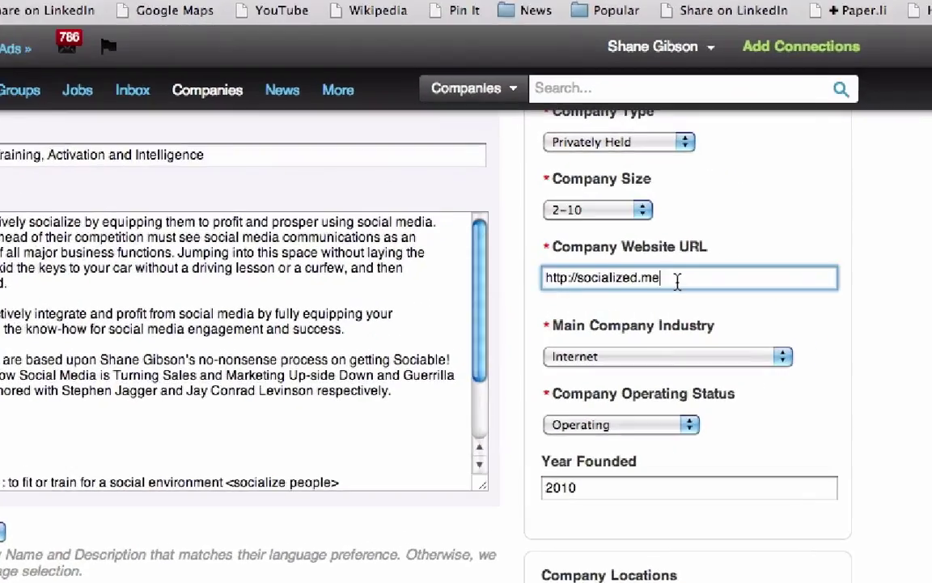
{"action": "left_click_drag", "start_coordinate": [760, 290], "coordinate": [649, 292]}
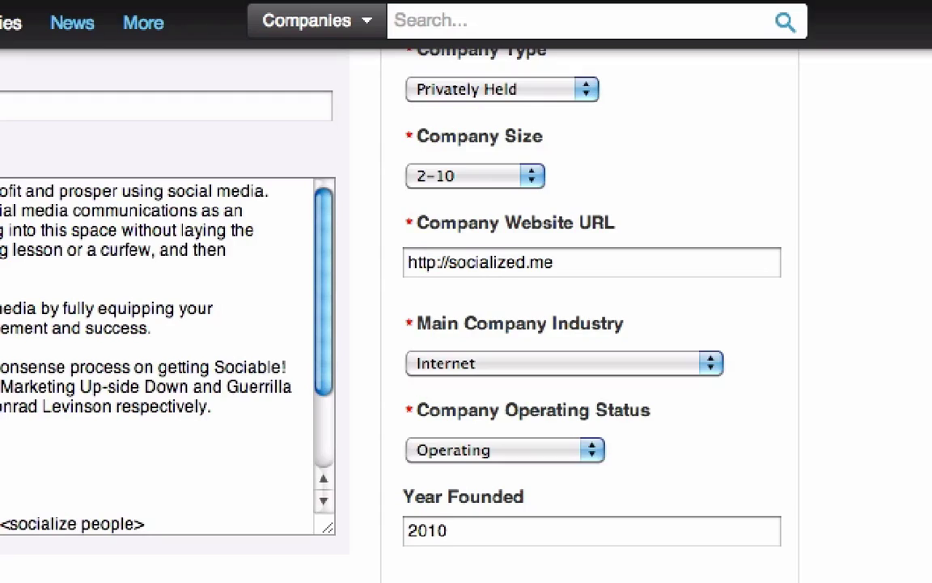
{"action": "scroll", "coordinate": [466, 324], "scroll_direction": "down", "scroll_amount": 3}
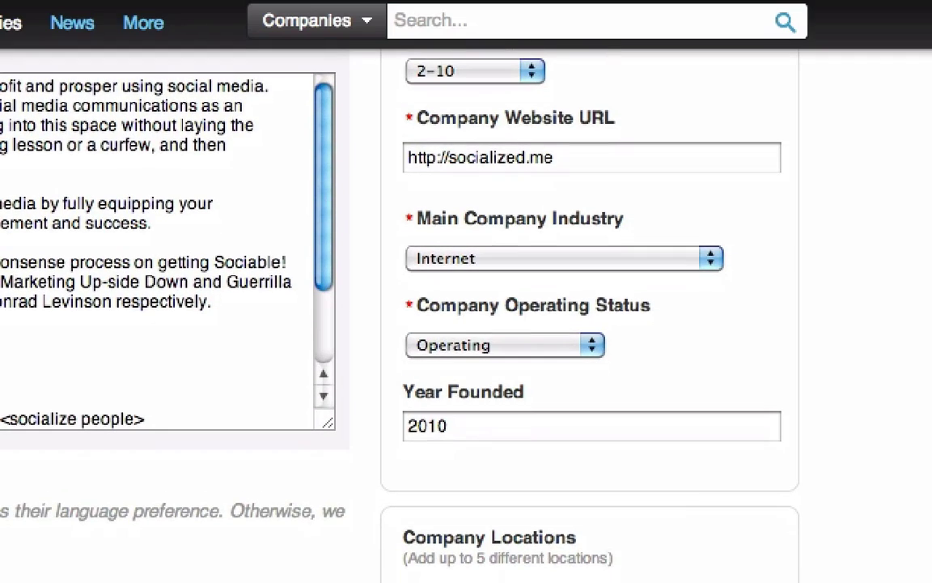
{"action": "scroll", "coordinate": [360, 291], "scroll_direction": "down", "scroll_amount": 10}
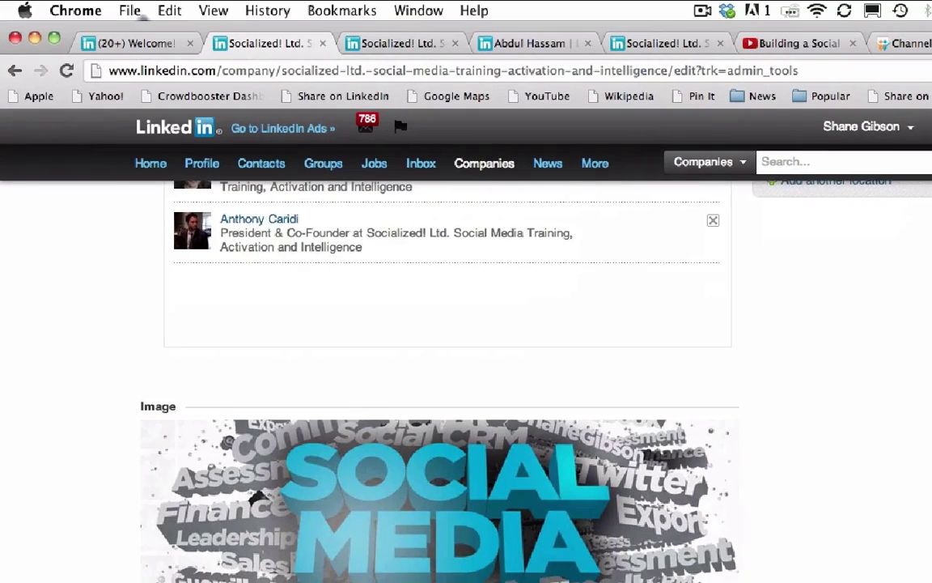
{"action": "scroll", "coordinate": [466, 339], "scroll_direction": "up", "scroll_amount": 2}
{"action": "scroll", "coordinate": [466, 364], "scroll_direction": "down", "scroll_amount": 5}
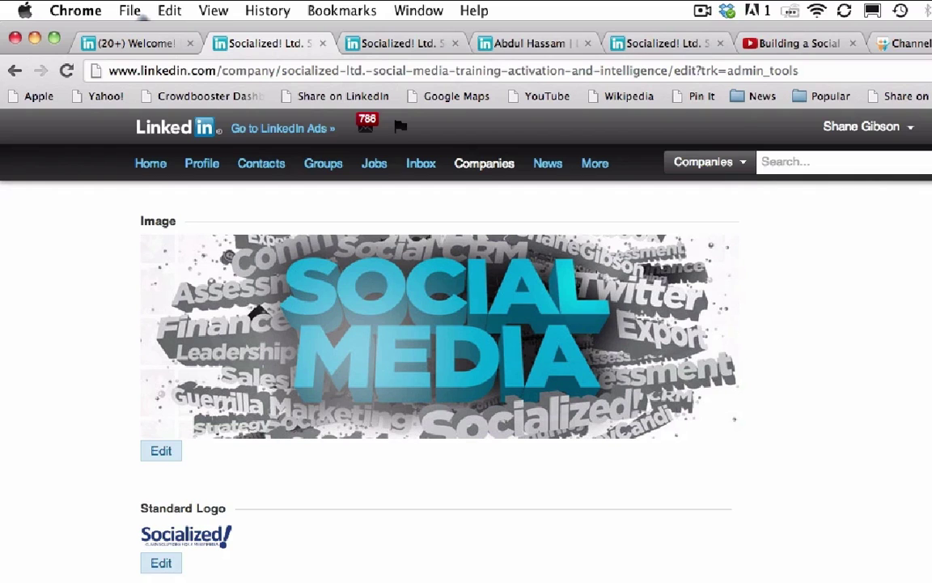
{"action": "scroll", "coordinate": [437, 364], "scroll_direction": "down", "scroll_amount": 5}
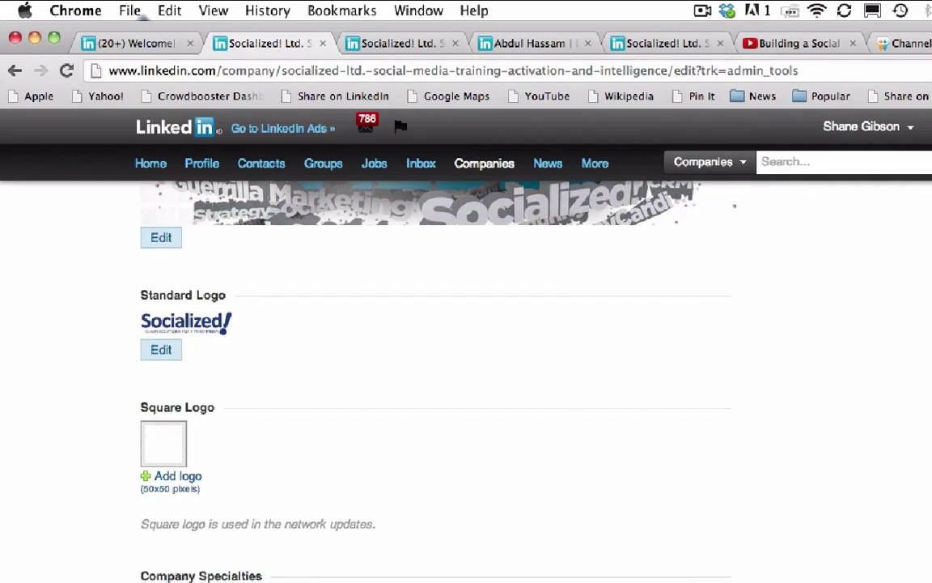
{"action": "scroll", "coordinate": [437, 364], "scroll_direction": "down", "scroll_amount": 8}
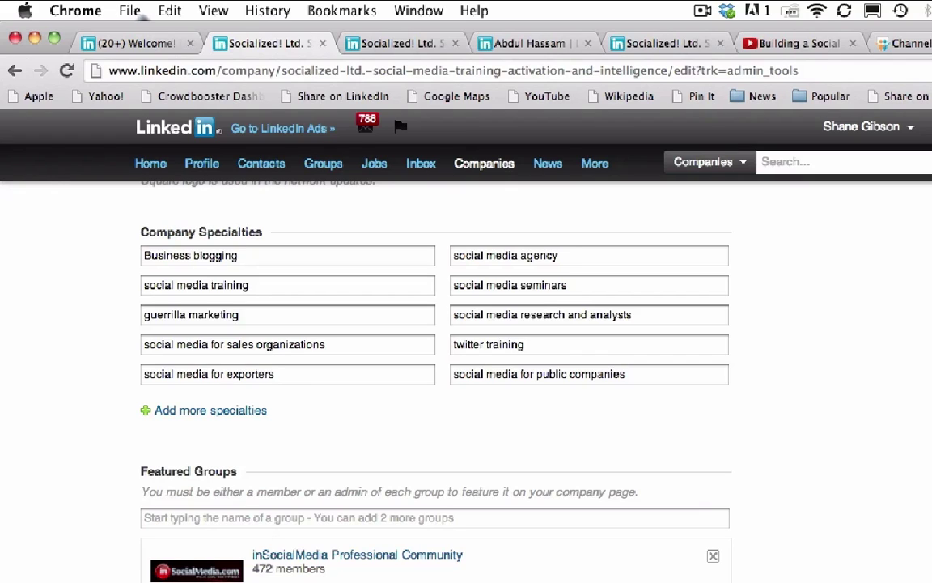
{"action": "scroll", "coordinate": [435, 364], "scroll_direction": "up", "scroll_amount": 15}
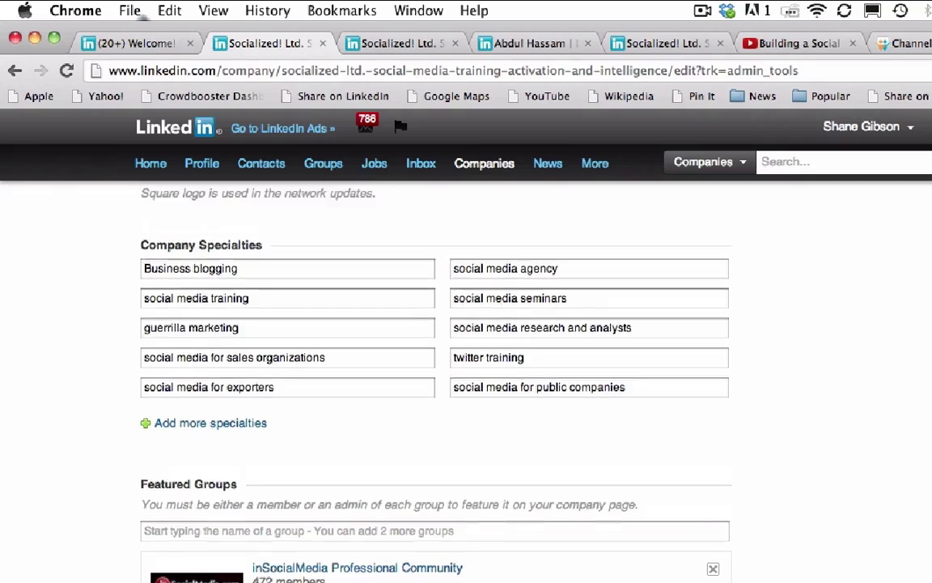
{"action": "scroll", "coordinate": [435, 365], "scroll_direction": "up", "scroll_amount": 10}
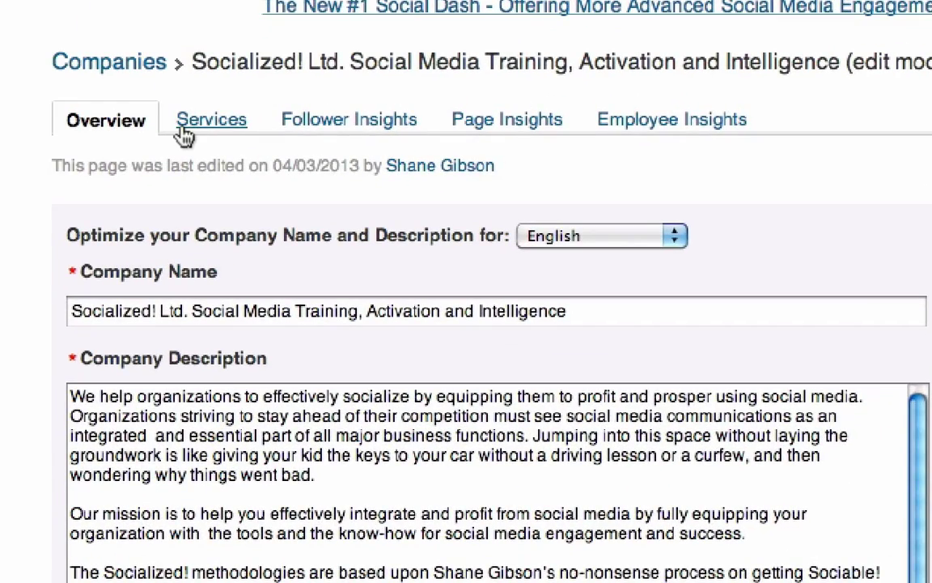
View the Social Media Speaker service and its video on the Services tab, then return Home
{"action": "left_click", "coordinate": [184, 136]}
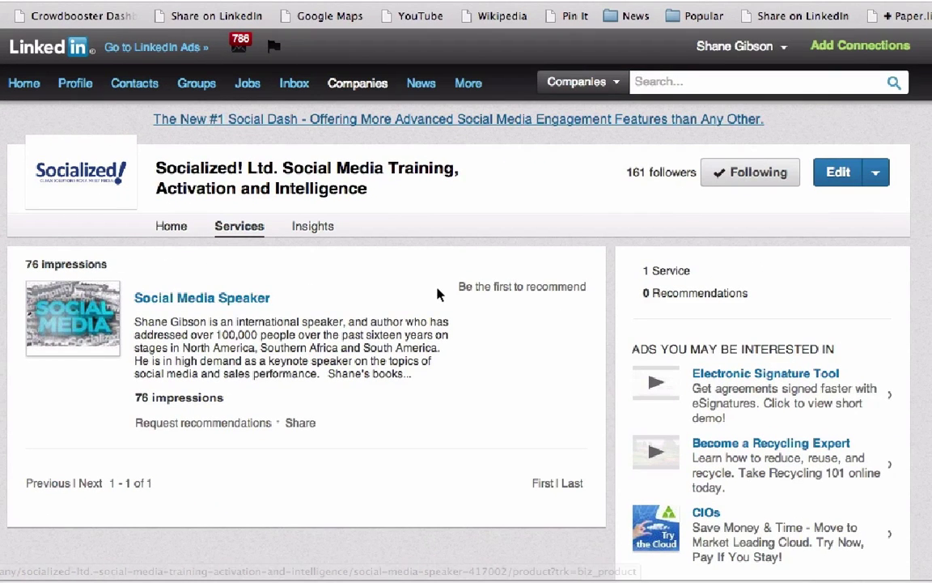
{"action": "left_click", "coordinate": [243, 299]}
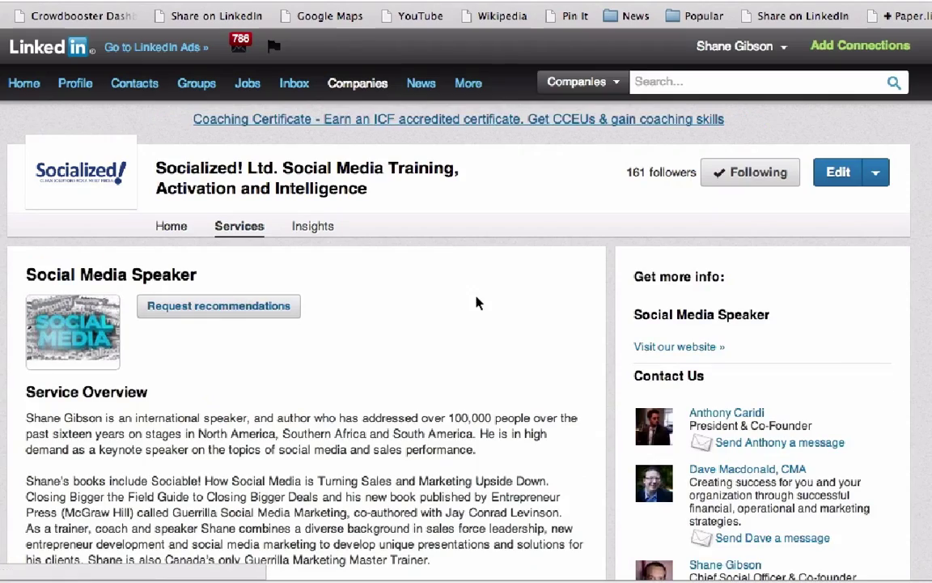
{"action": "scroll", "coordinate": [478, 301], "scroll_direction": "down", "scroll_amount": 5}
{"action": "scroll", "coordinate": [478, 302], "scroll_direction": "down", "scroll_amount": 3}
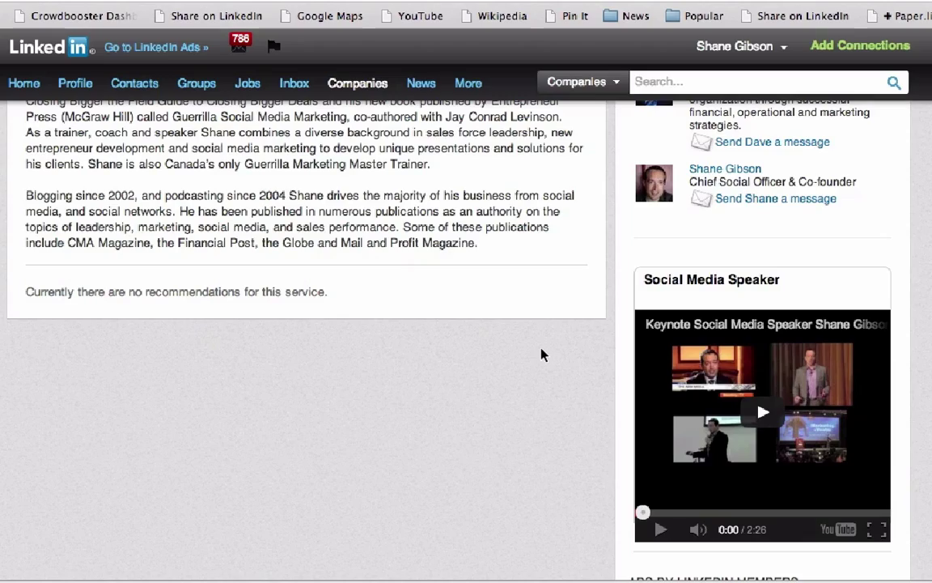
{"action": "scroll", "coordinate": [542, 354], "scroll_direction": "down", "scroll_amount": 5}
{"action": "scroll", "coordinate": [543, 354], "scroll_direction": "up", "scroll_amount": 9}
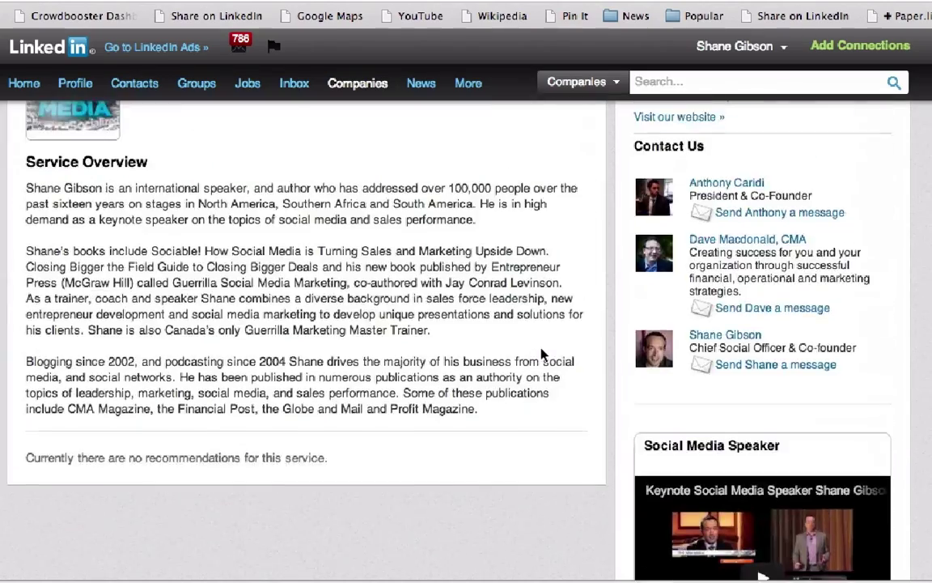
{"action": "scroll", "coordinate": [541, 354], "scroll_direction": "up", "scroll_amount": 4}
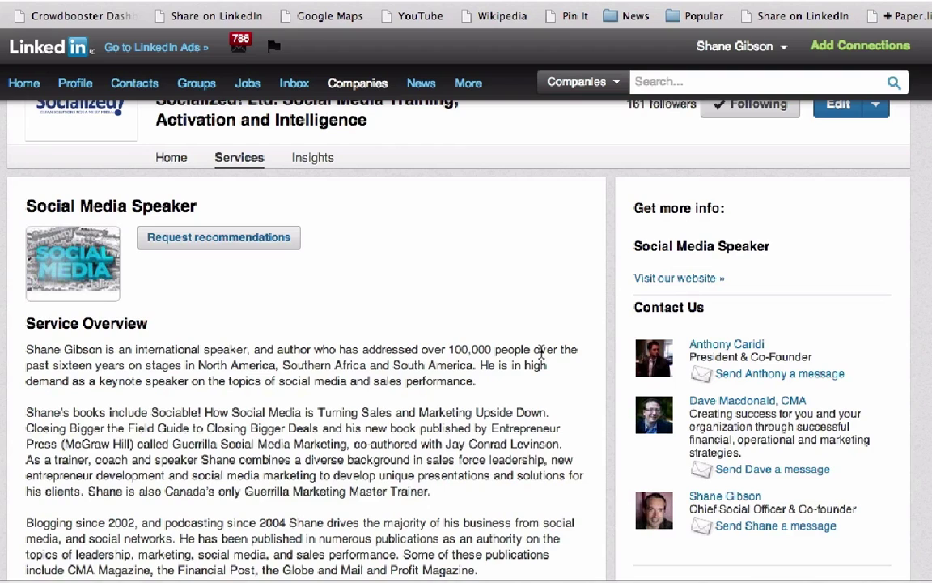
{"action": "scroll", "coordinate": [542, 353], "scroll_direction": "up", "scroll_amount": 2}
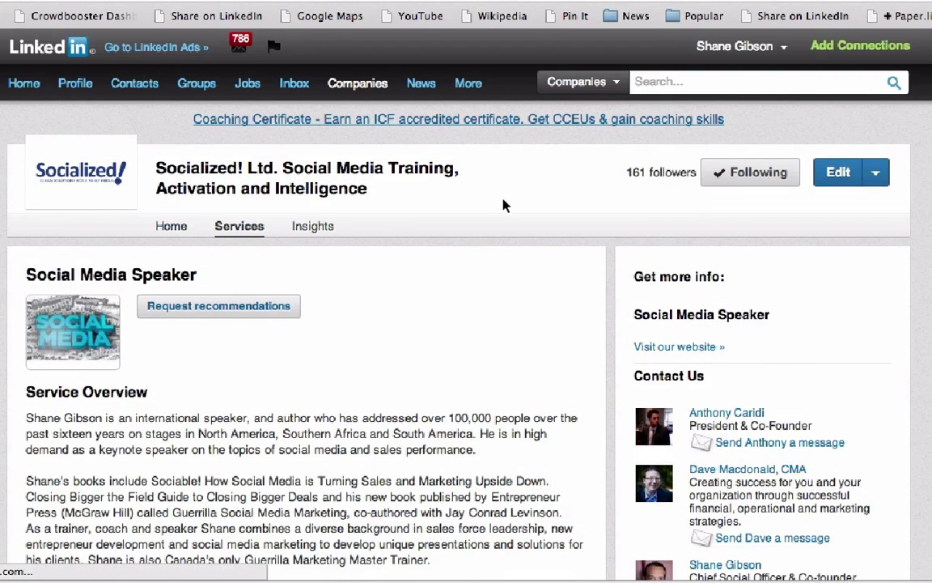
{"action": "left_click", "coordinate": [170, 226]}
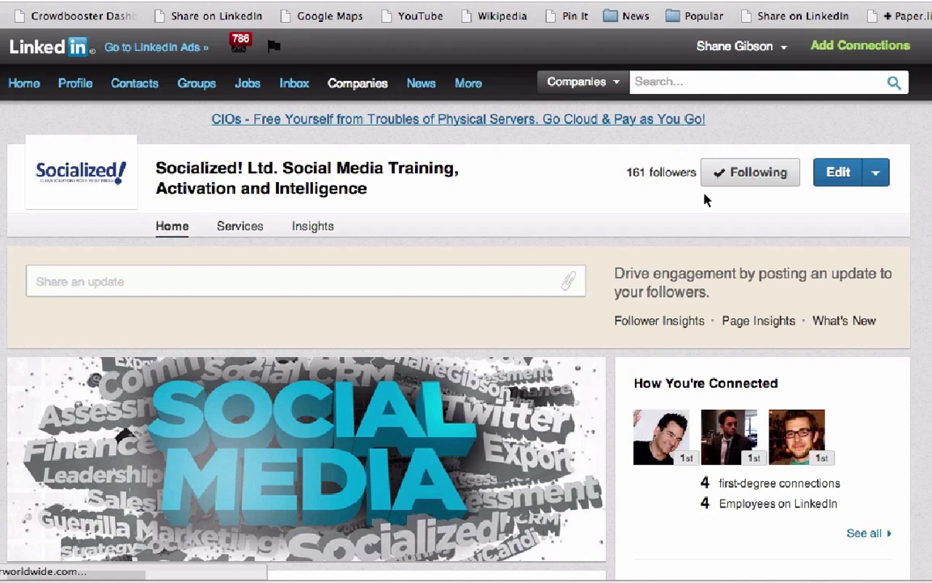
Enter edit mode and choose Change Image for the current 'Social Media' banner
{"action": "left_click", "coordinate": [841, 179]}
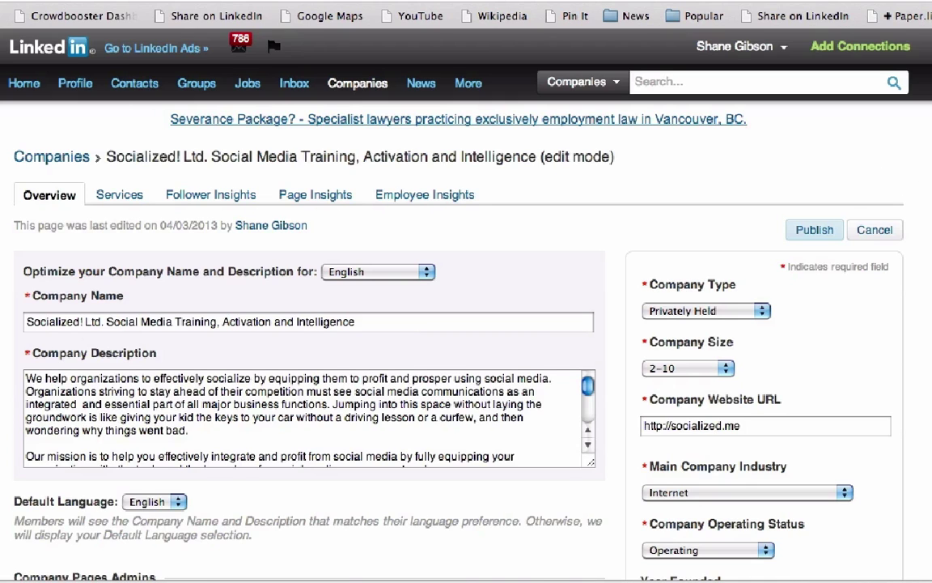
{"action": "scroll", "coordinate": [466, 340], "scroll_direction": "down", "scroll_amount": 5}
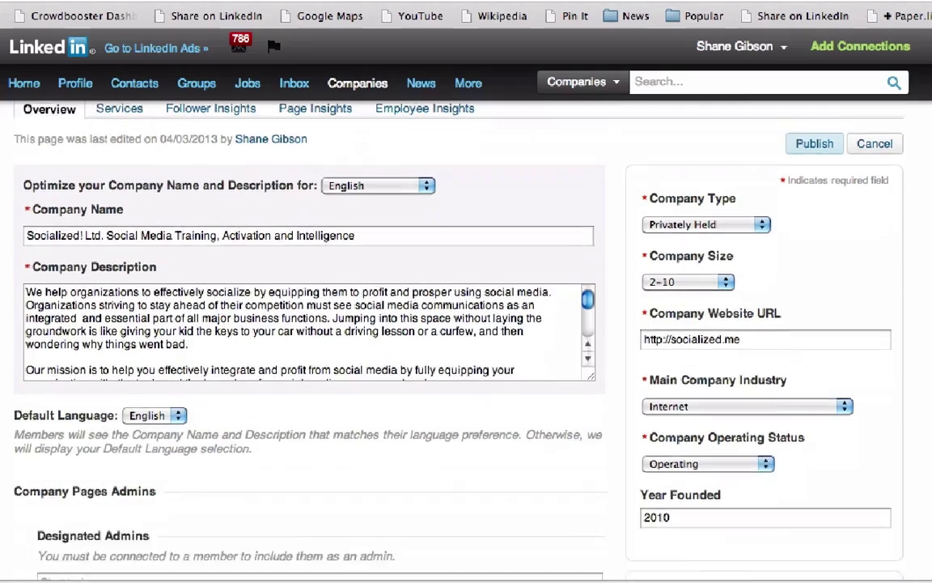
{"action": "scroll", "coordinate": [295, 193], "scroll_direction": "down", "scroll_amount": 10}
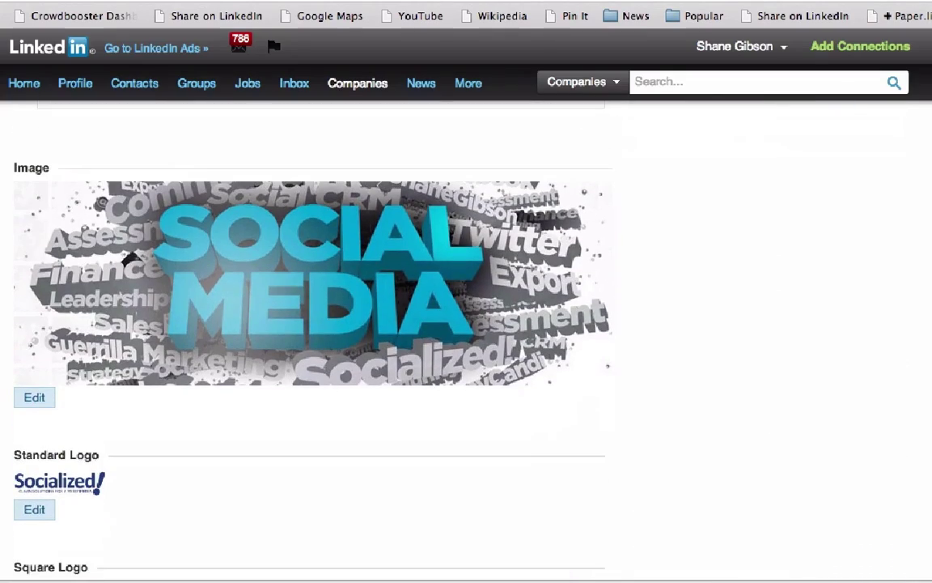
{"action": "left_click", "coordinate": [35, 397]}
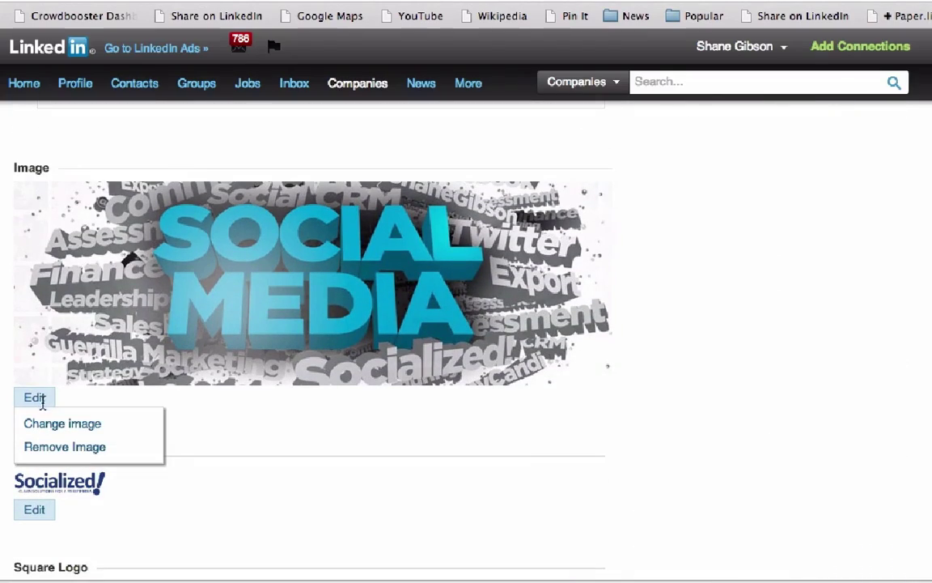
{"action": "left_click", "coordinate": [59, 423]}
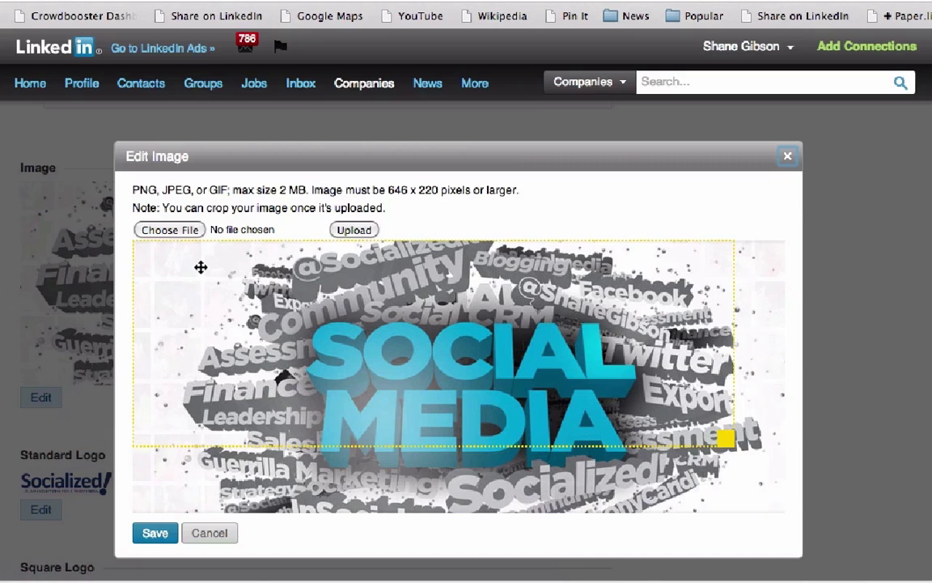
Upload linkedinheader.jpg as the new company banner and save it
{"action": "left_click", "coordinate": [172, 230]}
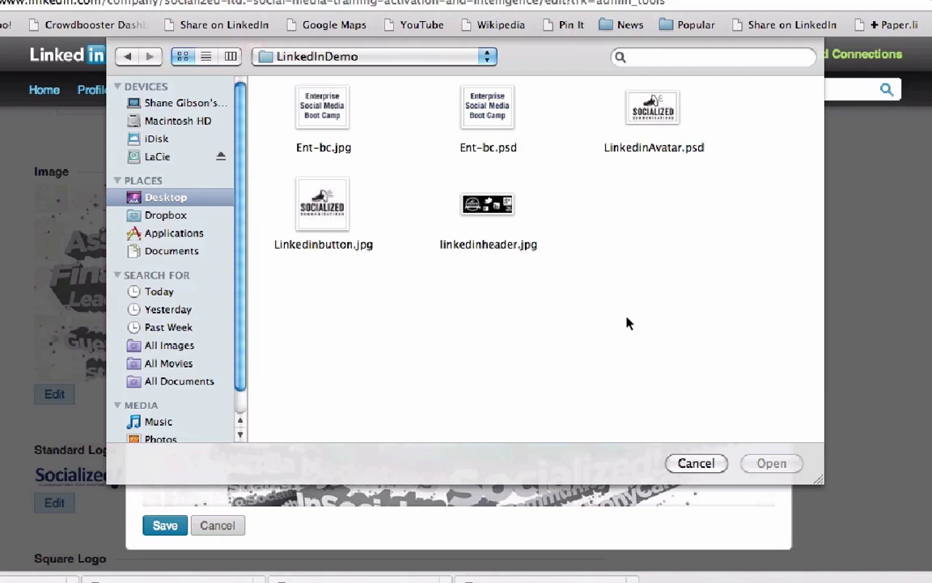
{"action": "left_click", "coordinate": [487, 204]}
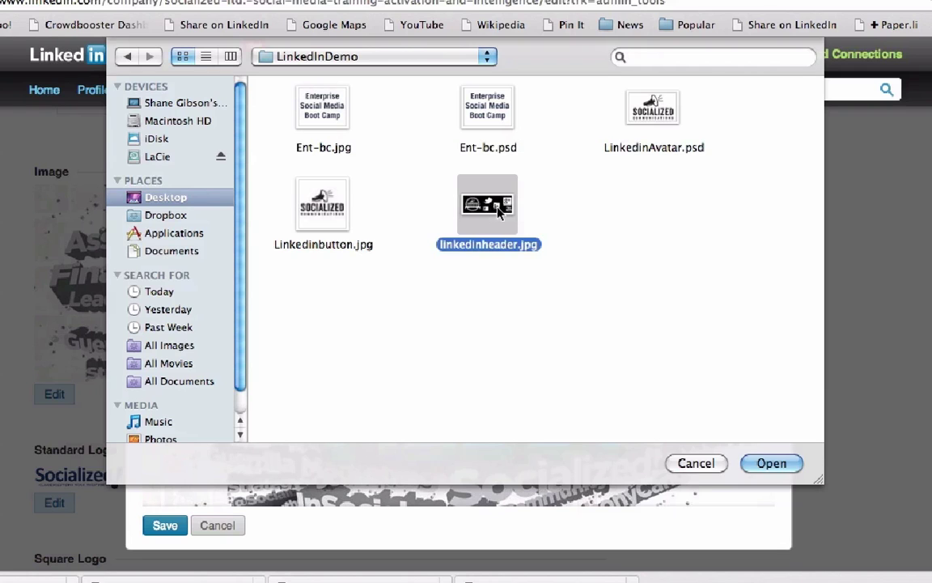
{"action": "left_click", "coordinate": [778, 462]}
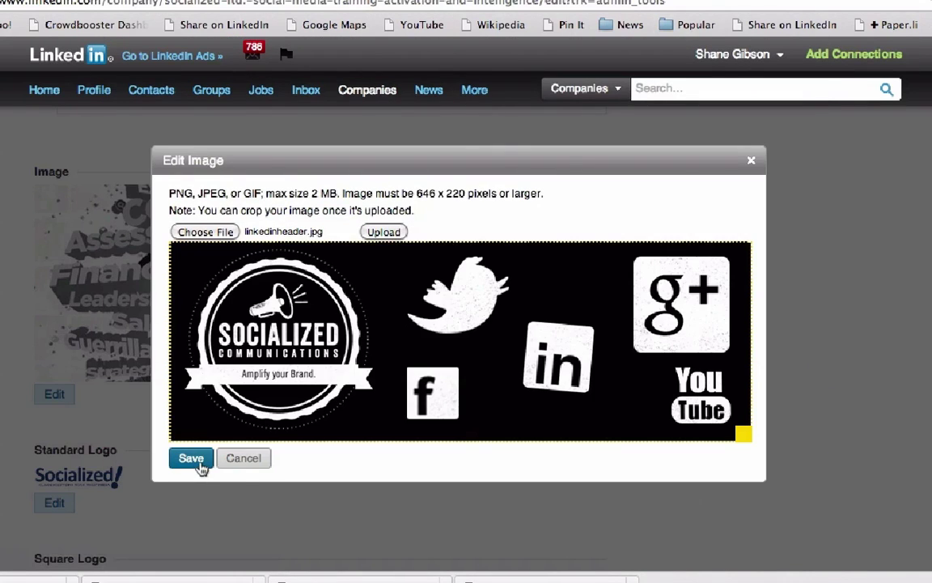
{"action": "left_click", "coordinate": [192, 460]}
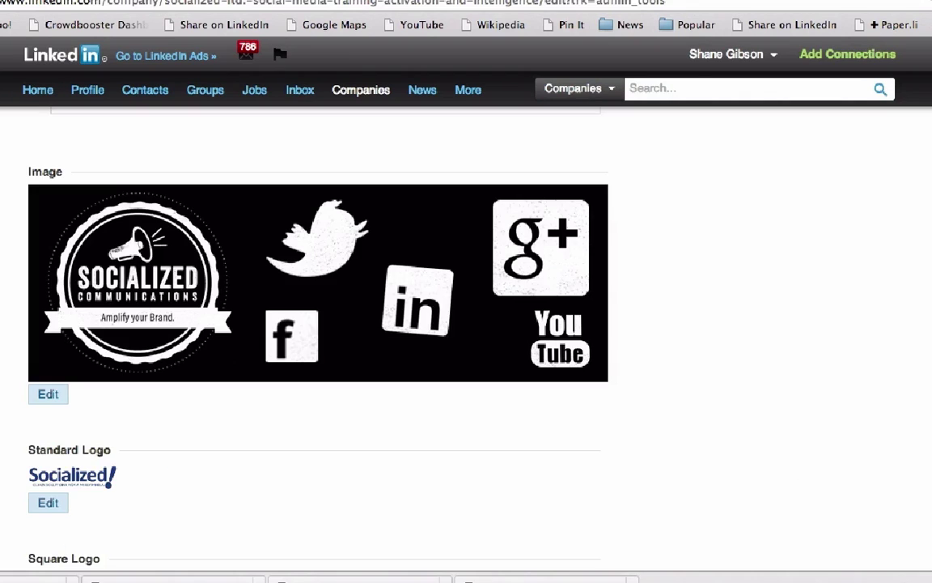
{"action": "scroll", "coordinate": [800, 310], "scroll_direction": "down", "scroll_amount": 5}
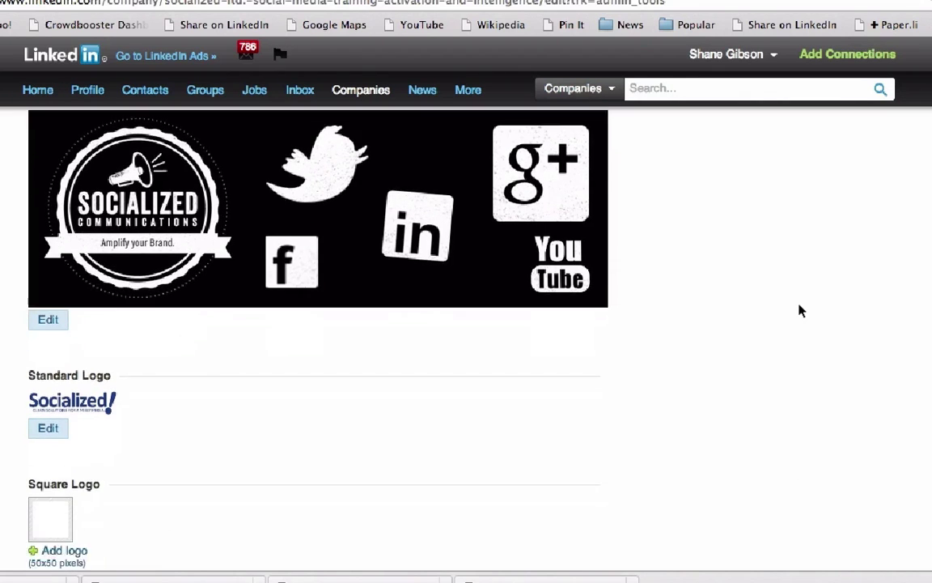
Upload Linkedinbutton.jpg as the new company logo
{"action": "left_click", "coordinate": [47, 298]}
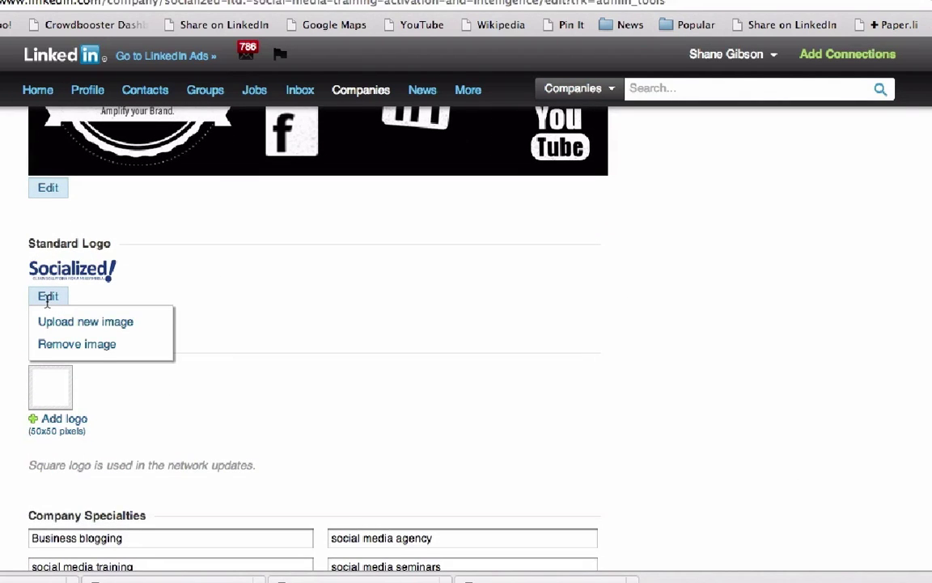
{"action": "left_click", "coordinate": [47, 297]}
{"action": "left_click", "coordinate": [46, 297]}
{"action": "left_click", "coordinate": [56, 322]}
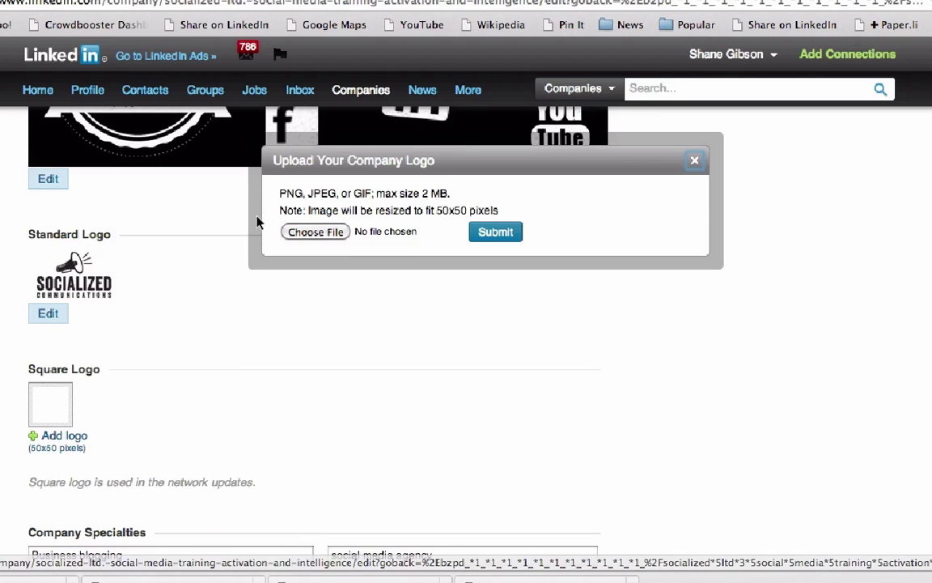
{"action": "left_click", "coordinate": [317, 232]}
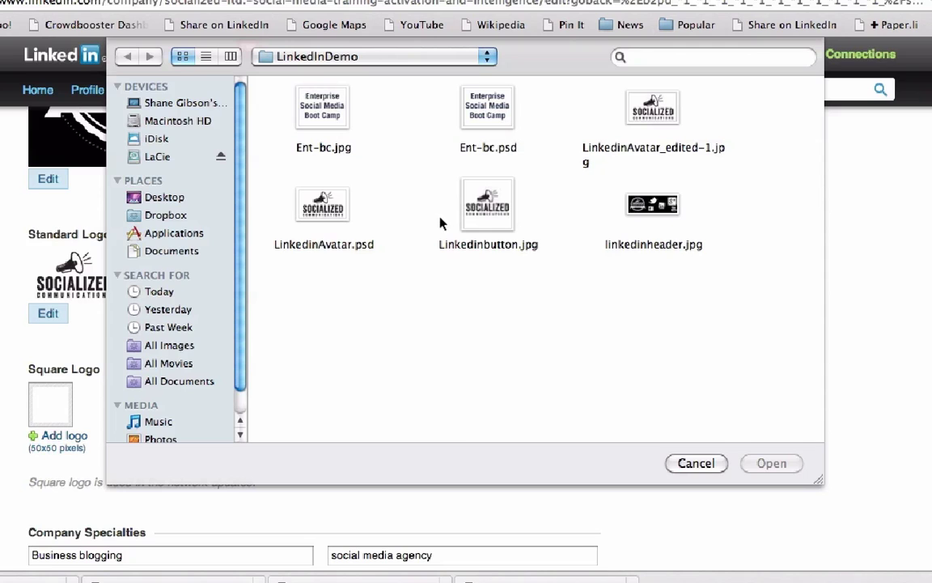
{"action": "left_click", "coordinate": [488, 207]}
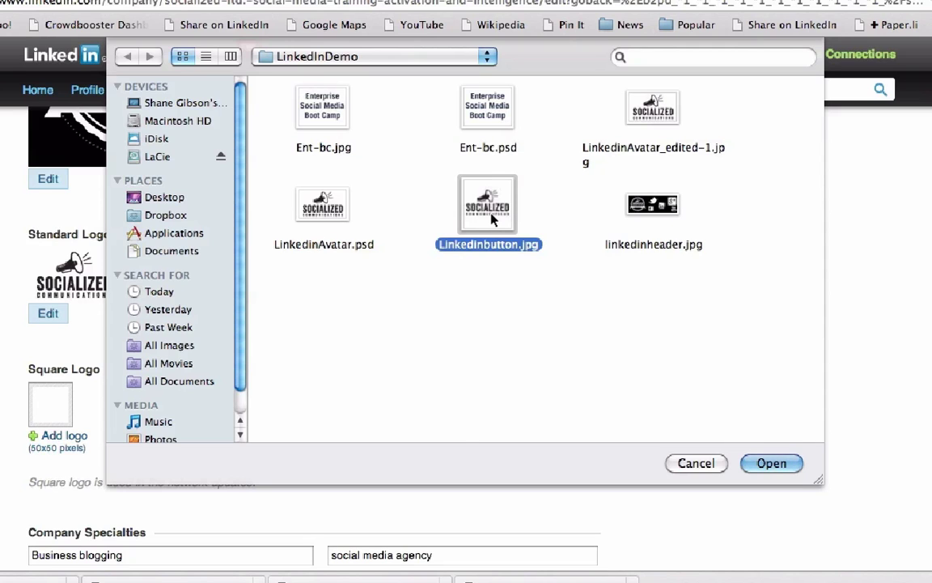
{"action": "left_click", "coordinate": [769, 463]}
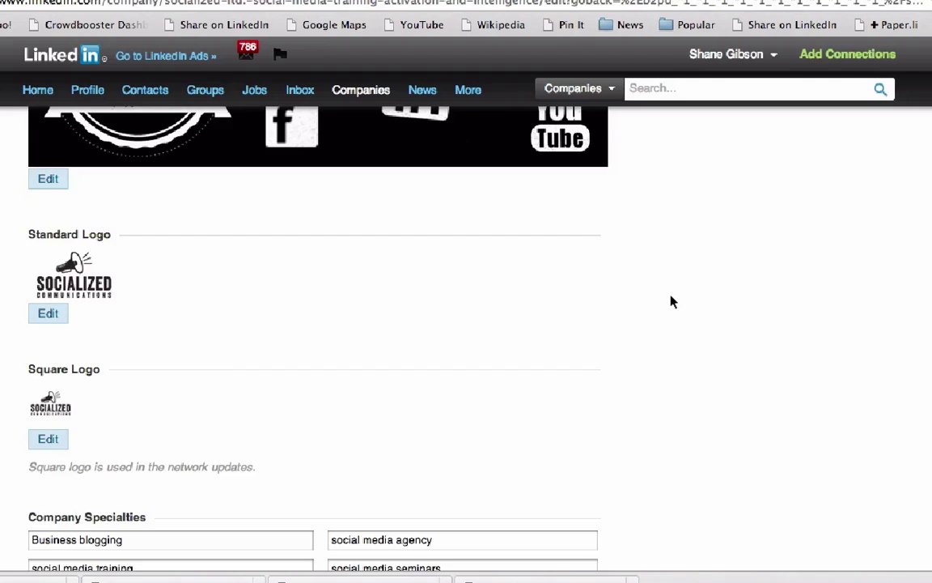
{"action": "scroll", "coordinate": [670, 302], "scroll_direction": "up", "scroll_amount": 15}
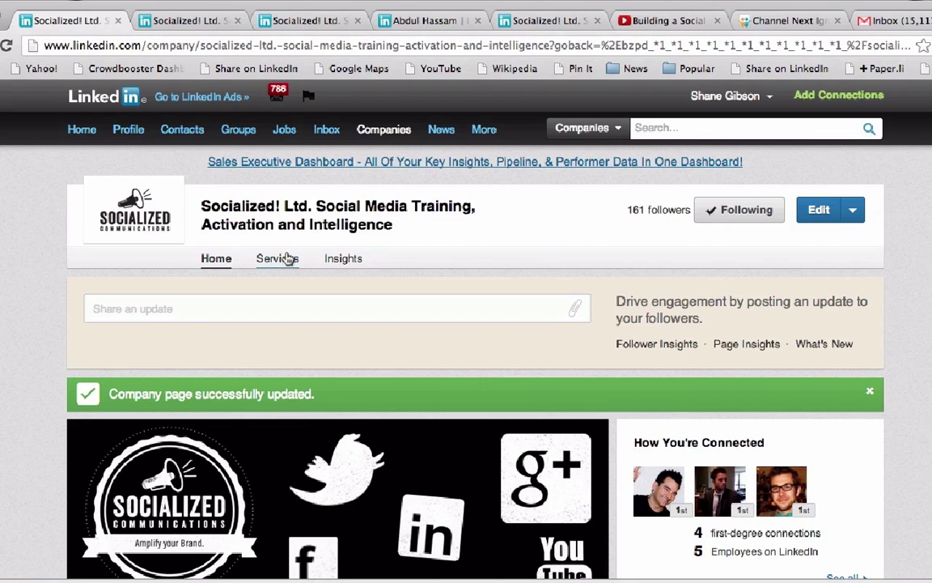
Choose Add product or service from the Edit dropdown
{"action": "left_click", "coordinate": [852, 211]}
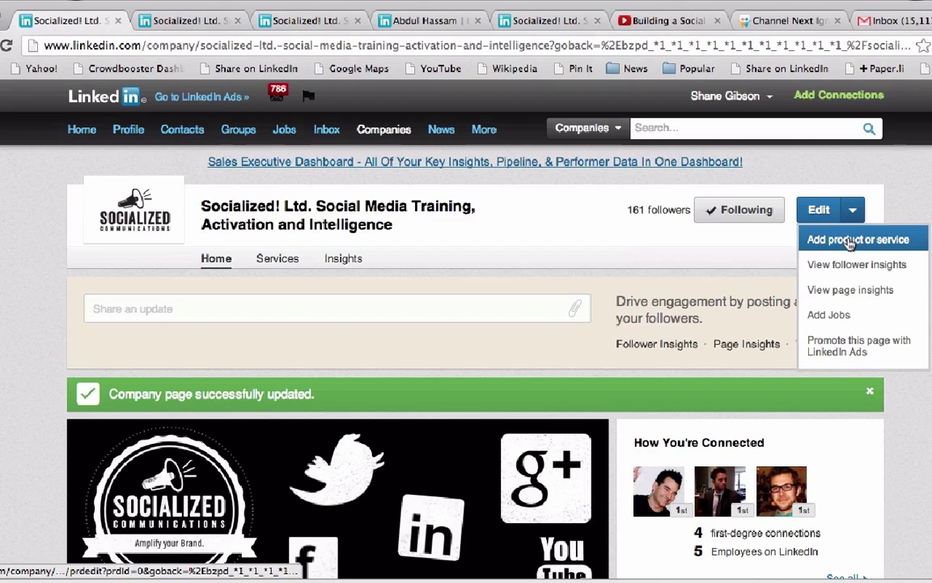
{"action": "left_click", "coordinate": [850, 242]}
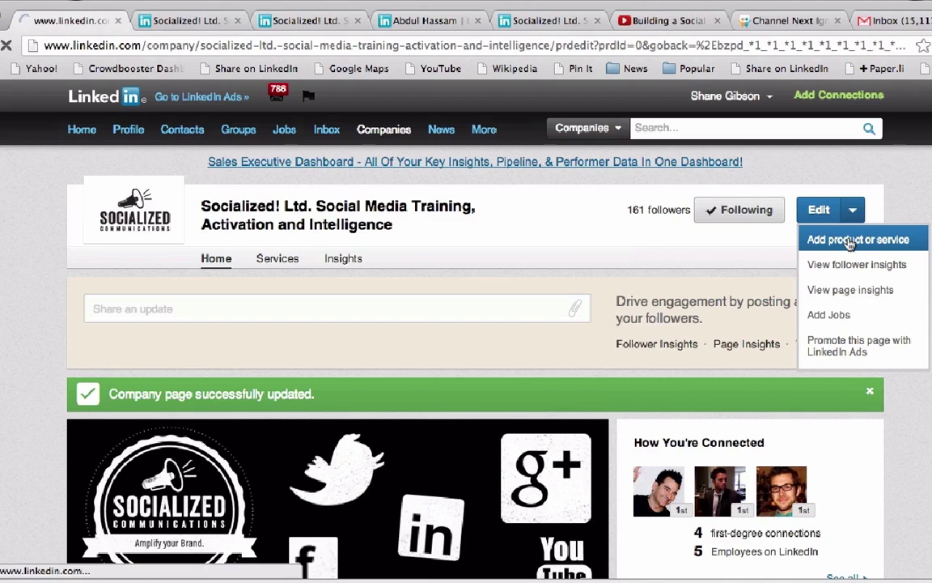
{"action": "scroll", "coordinate": [408, 303], "scroll_direction": "down", "scroll_amount": 3}
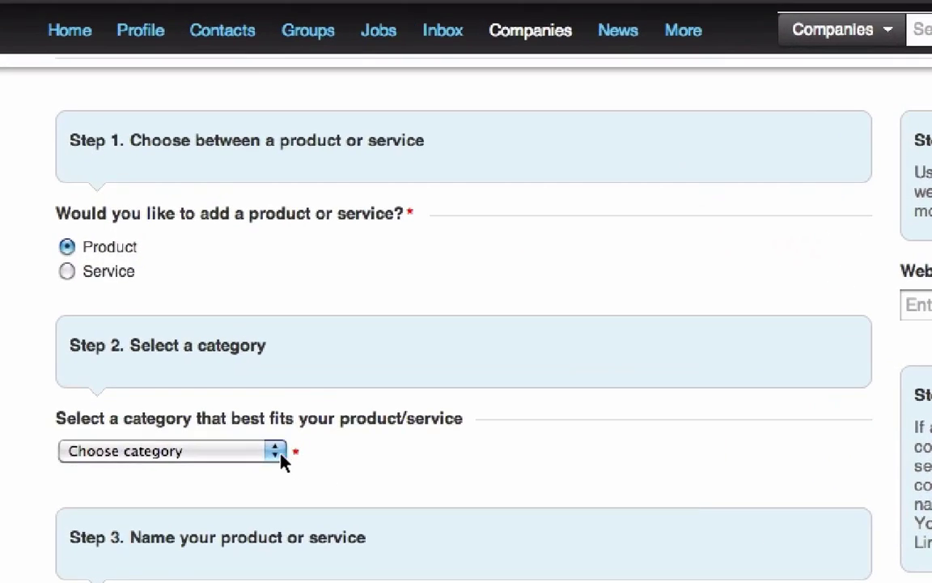
Set the product category to Business Services
{"action": "left_click", "coordinate": [217, 405]}
{"action": "left_click", "coordinate": [250, 531]}
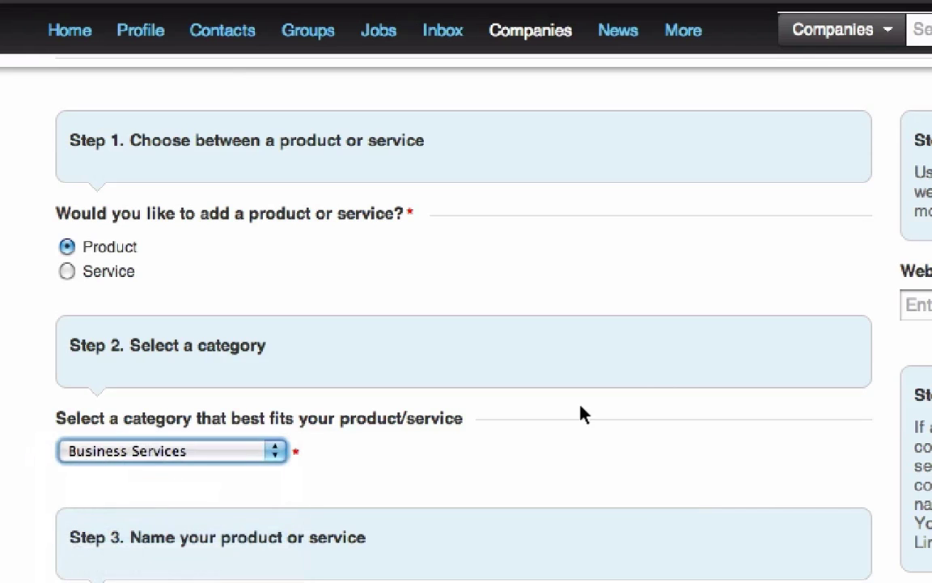
{"action": "scroll", "coordinate": [668, 392], "scroll_direction": "down", "scroll_amount": 2}
{"action": "scroll", "coordinate": [669, 392], "scroll_direction": "down", "scroll_amount": 4}
Name the product Enterprise Social Media Boot Camp and start adding its image
{"action": "left_click", "coordinate": [223, 373]}
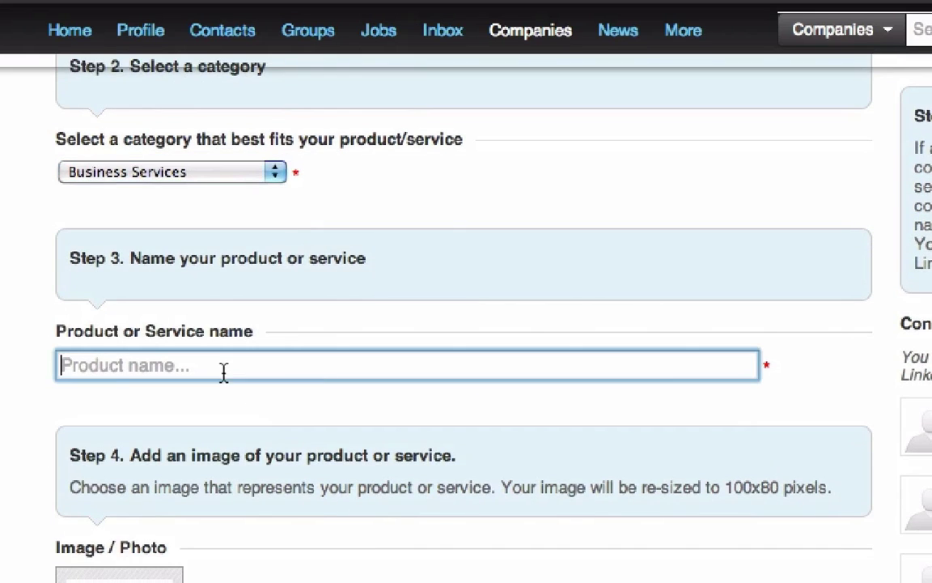
{"action": "type", "text": "Enter"}
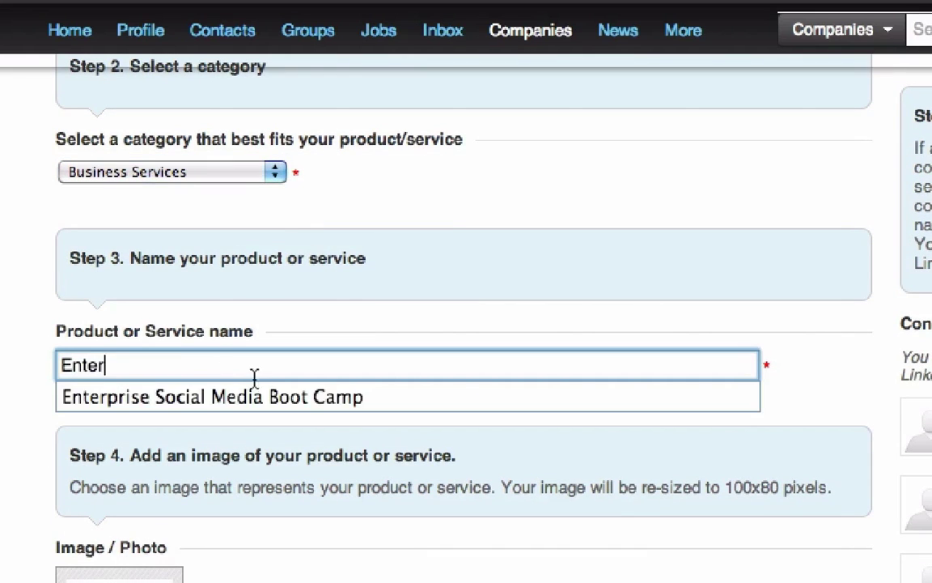
{"action": "left_click", "coordinate": [275, 394]}
{"action": "scroll", "coordinate": [14, 373], "scroll_direction": "down", "scroll_amount": 6}
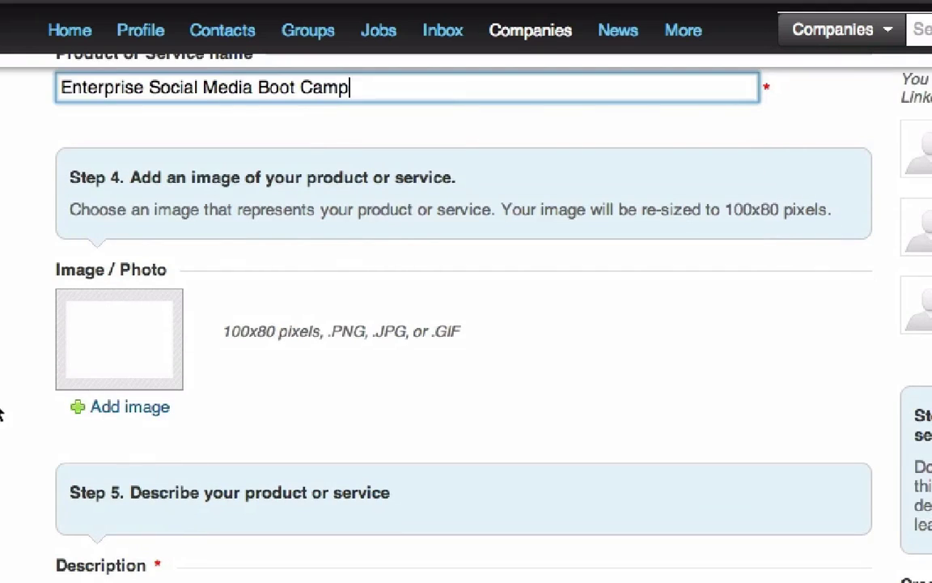
{"action": "left_click", "coordinate": [118, 411]}
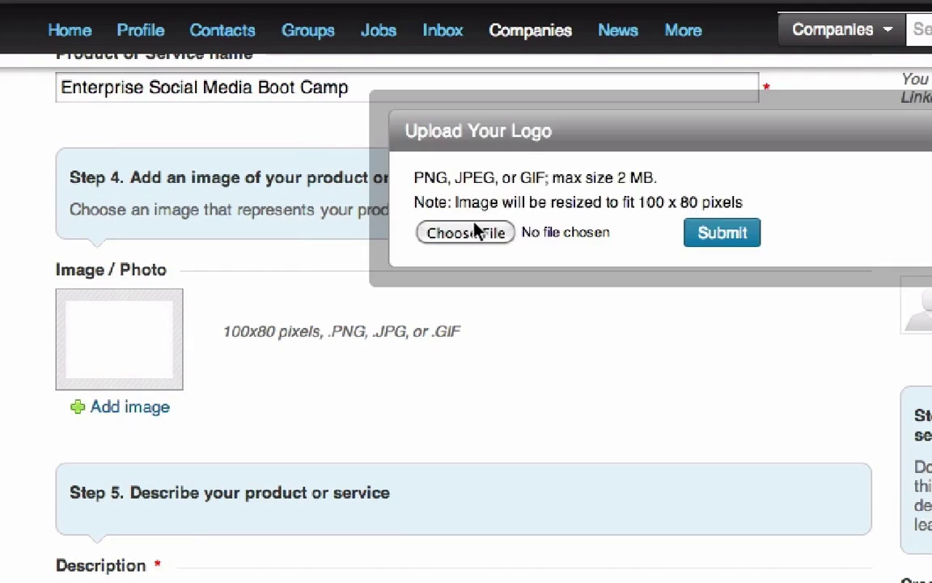
Upload Ent-bc.jpg as the product image
{"action": "left_click", "coordinate": [474, 232]}
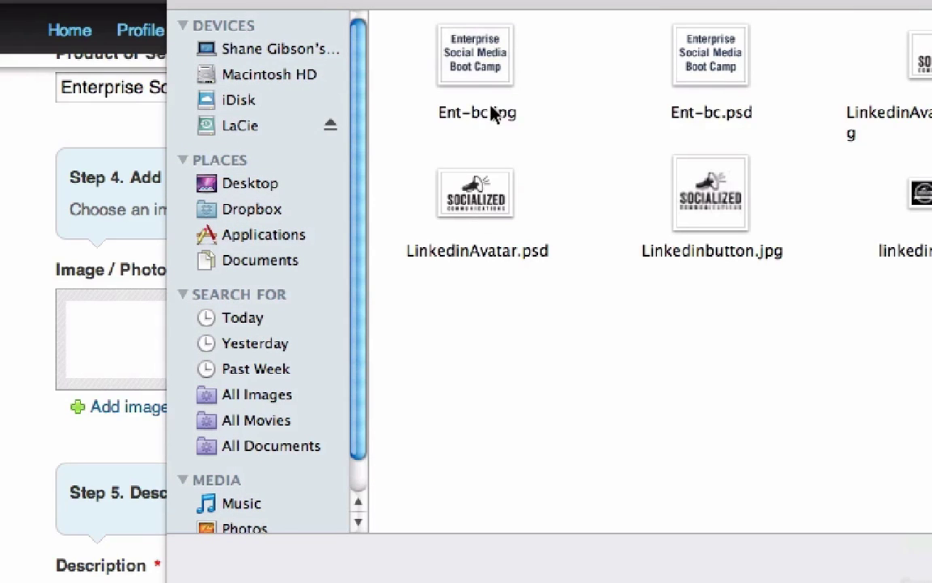
{"action": "left_click", "coordinate": [499, 72]}
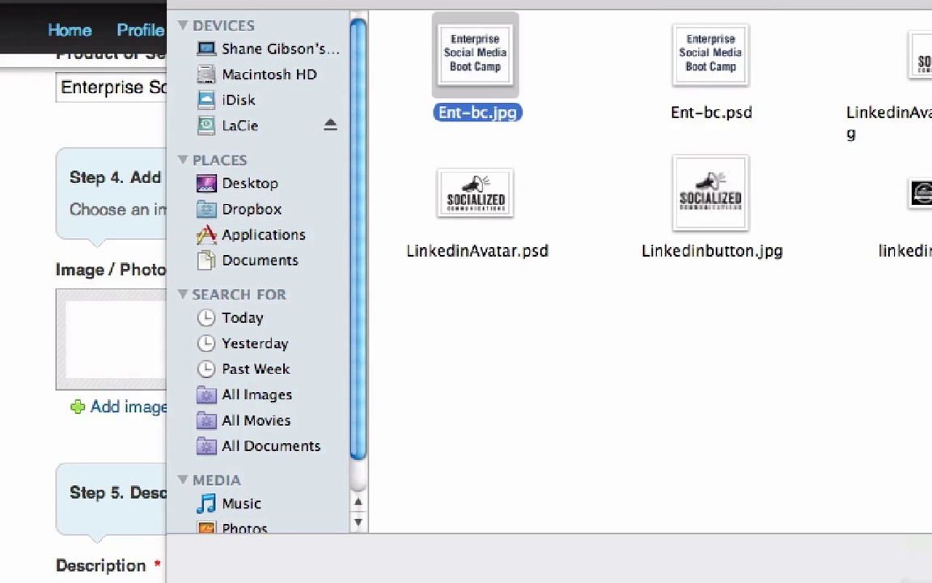
{"action": "key", "text": "Return"}
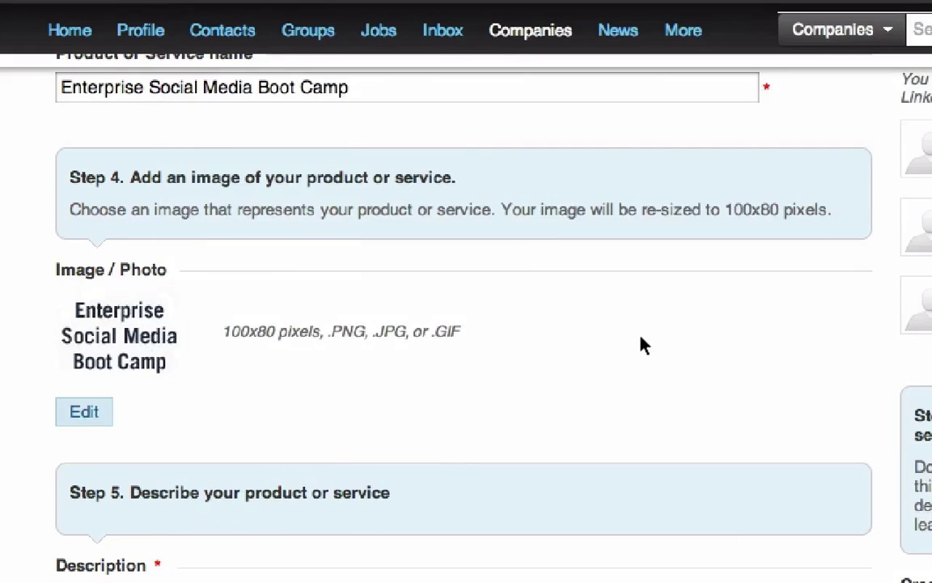
{"action": "scroll", "coordinate": [1, 340], "scroll_direction": "down", "scroll_amount": 5}
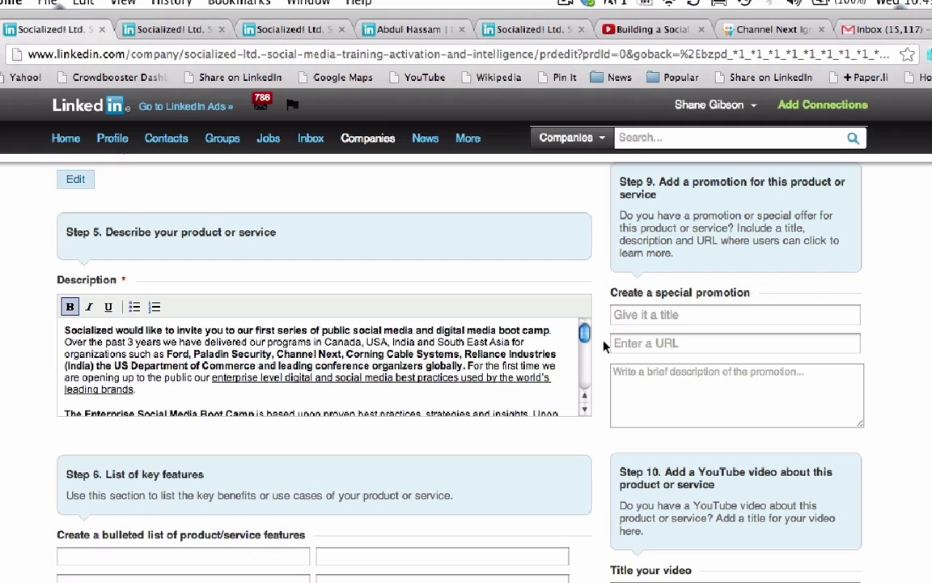
Title the product video 'Sample Seminar Content'
{"action": "scroll", "coordinate": [605, 344], "scroll_direction": "down", "scroll_amount": 5}
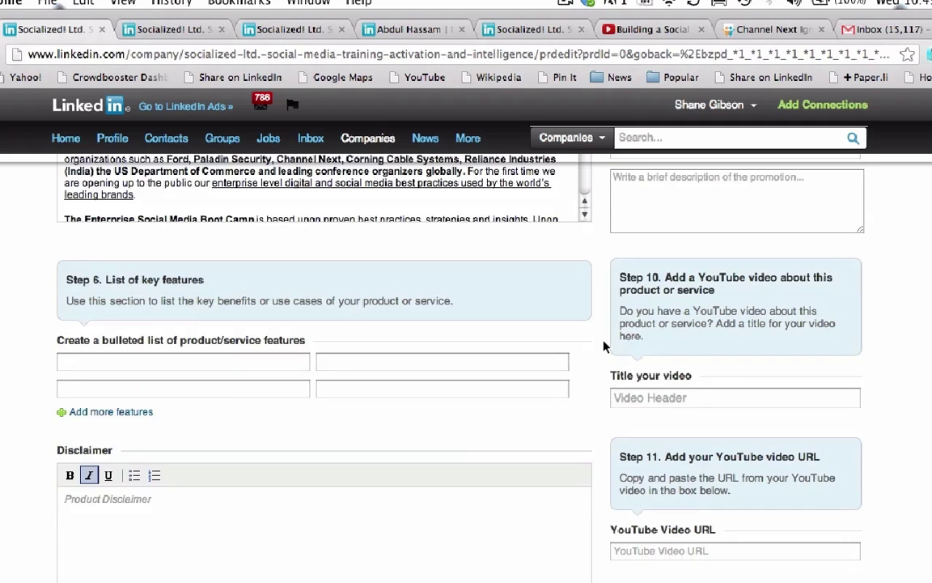
{"action": "scroll", "coordinate": [683, 331], "scroll_direction": "down", "scroll_amount": 6}
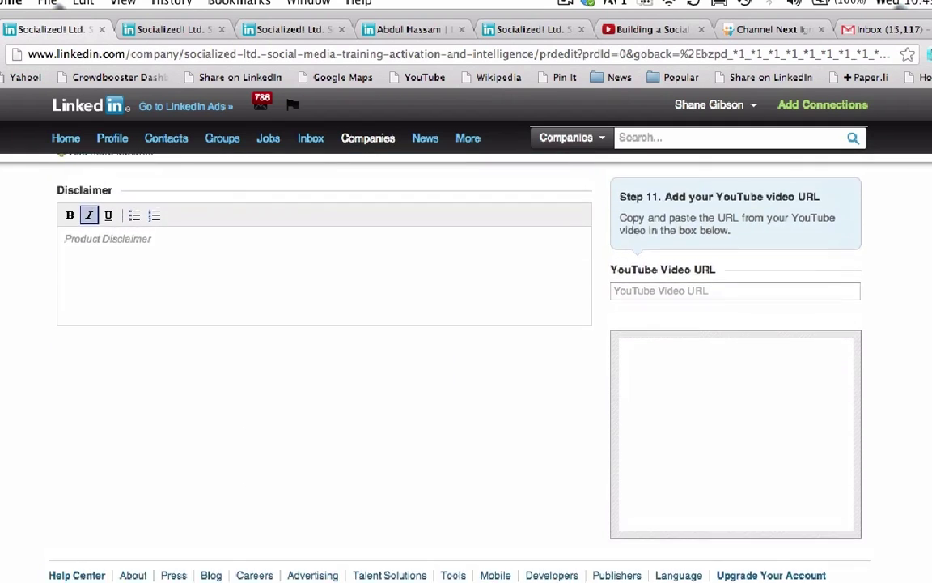
{"action": "scroll", "coordinate": [684, 331], "scroll_direction": "up", "scroll_amount": 5}
{"action": "left_click", "coordinate": [684, 333]}
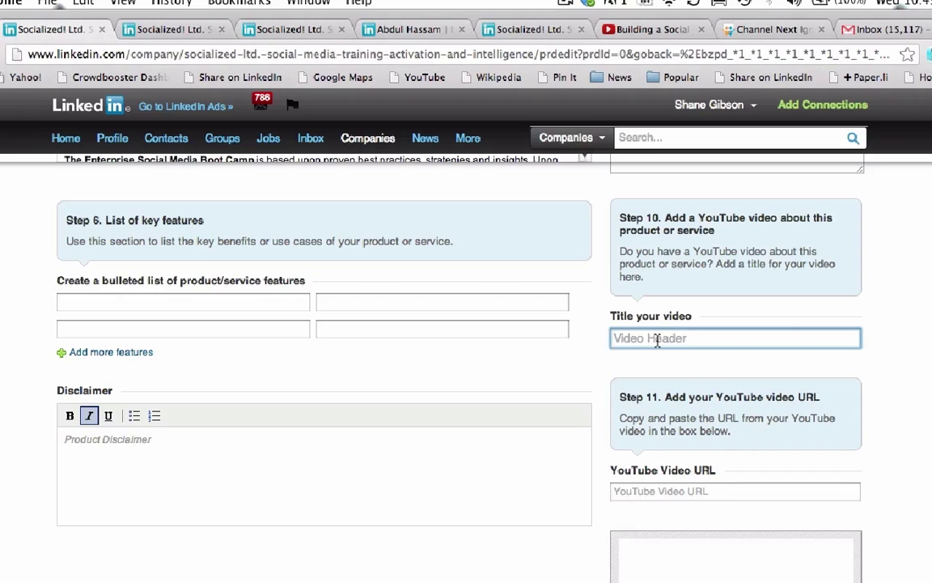
{"action": "type", "text": "Sample"}
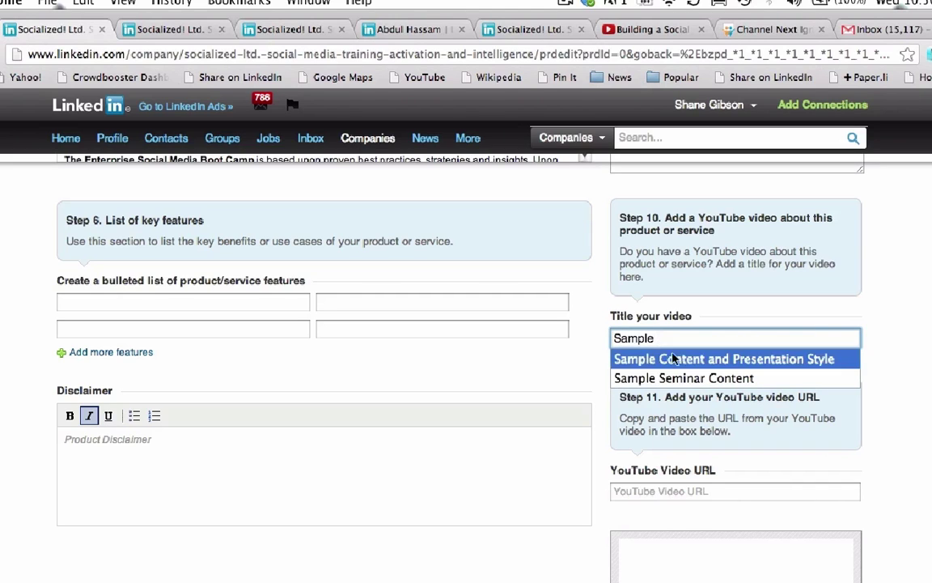
{"action": "left_click", "coordinate": [686, 378]}
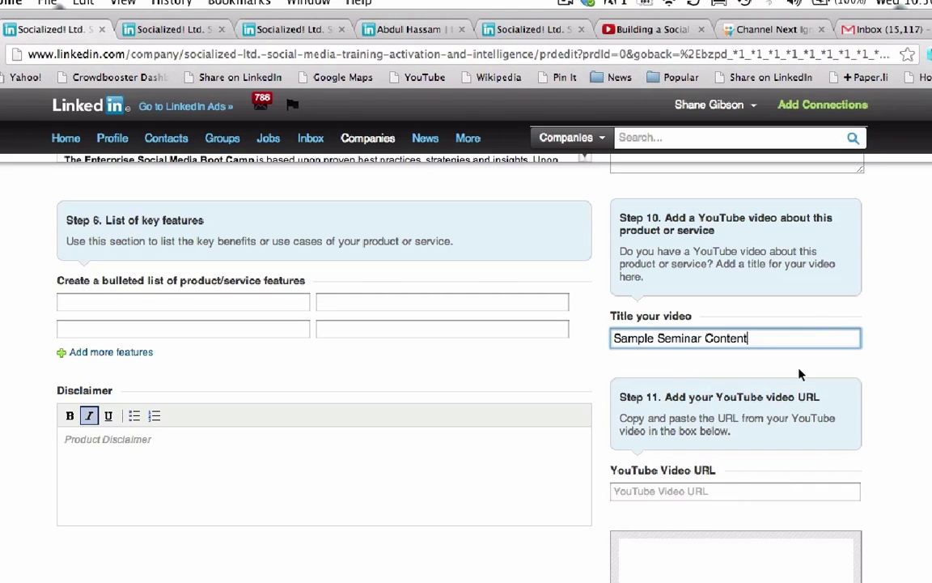
Copy the seminar's YouTube URL and paste it into the product's video link field
{"action": "left_click", "coordinate": [652, 30]}
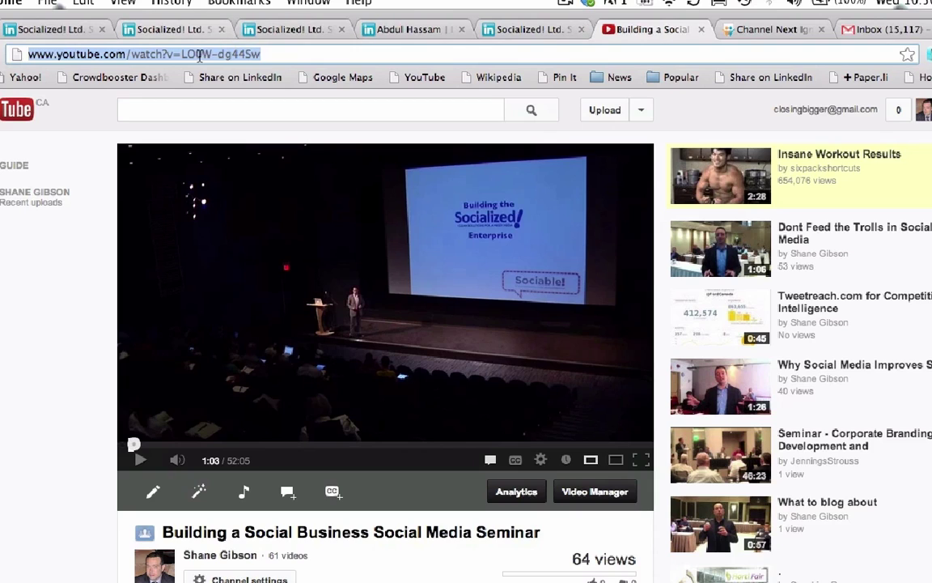
{"action": "left_click", "coordinate": [295, 53]}
{"action": "key", "text": "super+c"}
{"action": "left_click", "coordinate": [48, 30]}
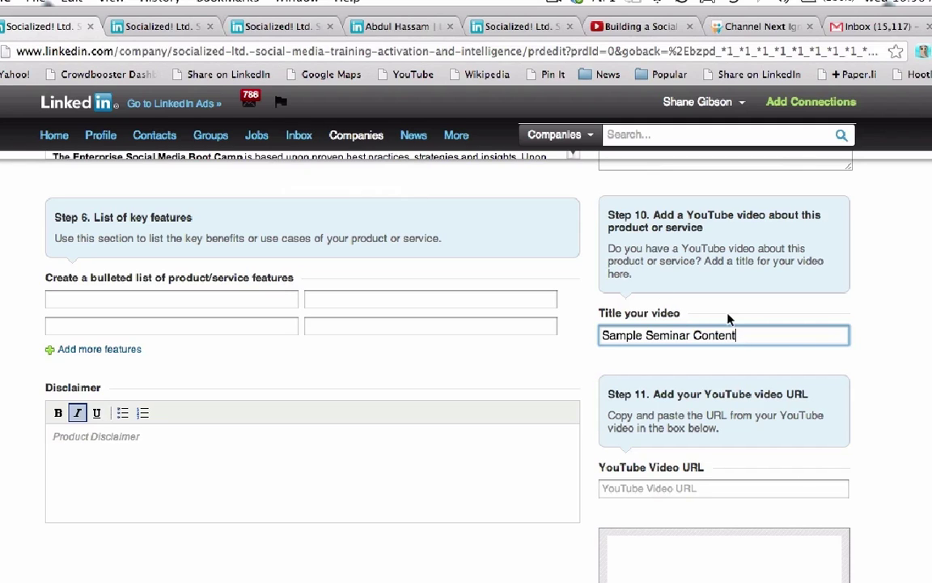
{"action": "scroll", "coordinate": [670, 316], "scroll_direction": "down", "scroll_amount": 3}
{"action": "left_click", "coordinate": [730, 347]}
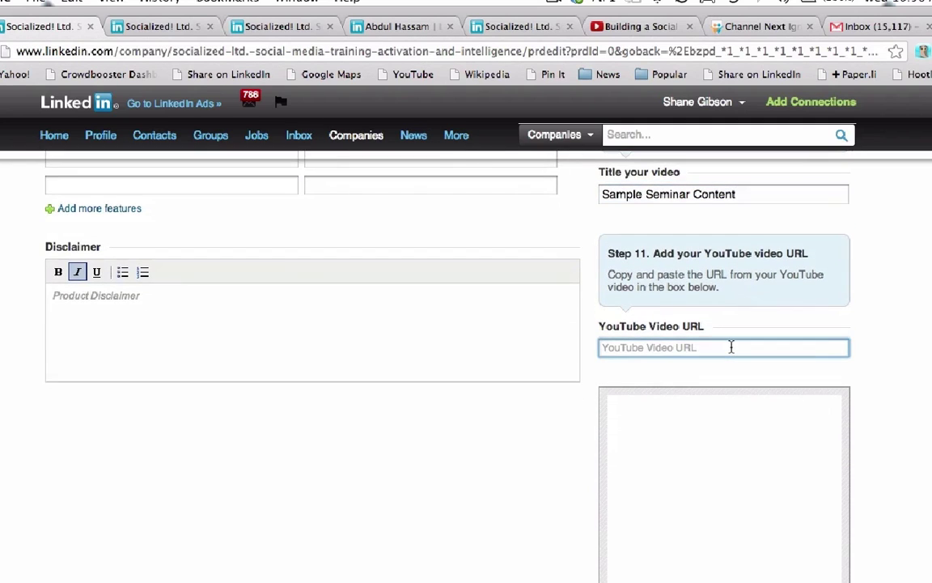
{"action": "key", "text": "super+v"}
{"action": "left_click", "coordinate": [870, 335]}
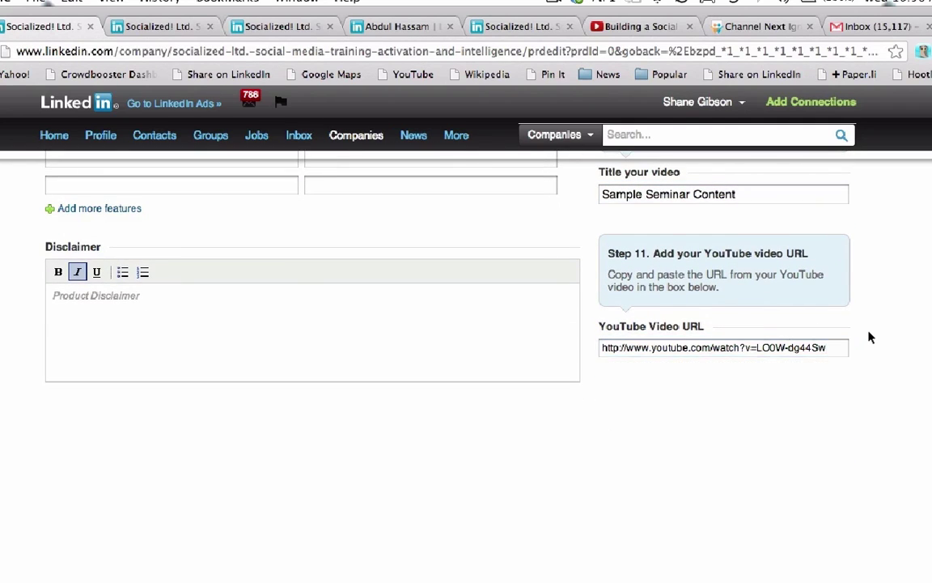
Publish the Enterprise Social Media Boot Camp product listing
{"action": "scroll", "coordinate": [870, 335], "scroll_direction": "down", "scroll_amount": 2}
{"action": "scroll", "coordinate": [870, 337], "scroll_direction": "up", "scroll_amount": 2}
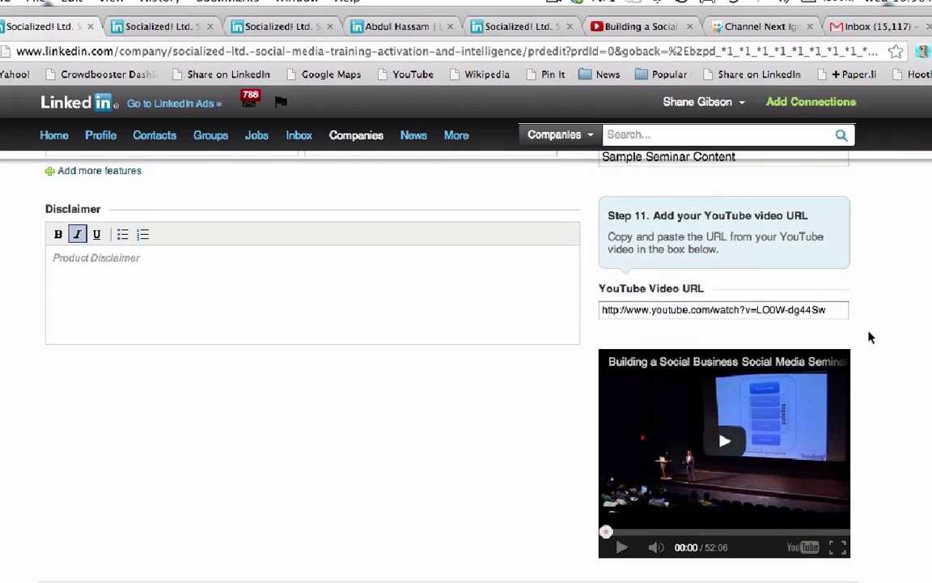
{"action": "scroll", "coordinate": [870, 338], "scroll_direction": "up", "scroll_amount": 10}
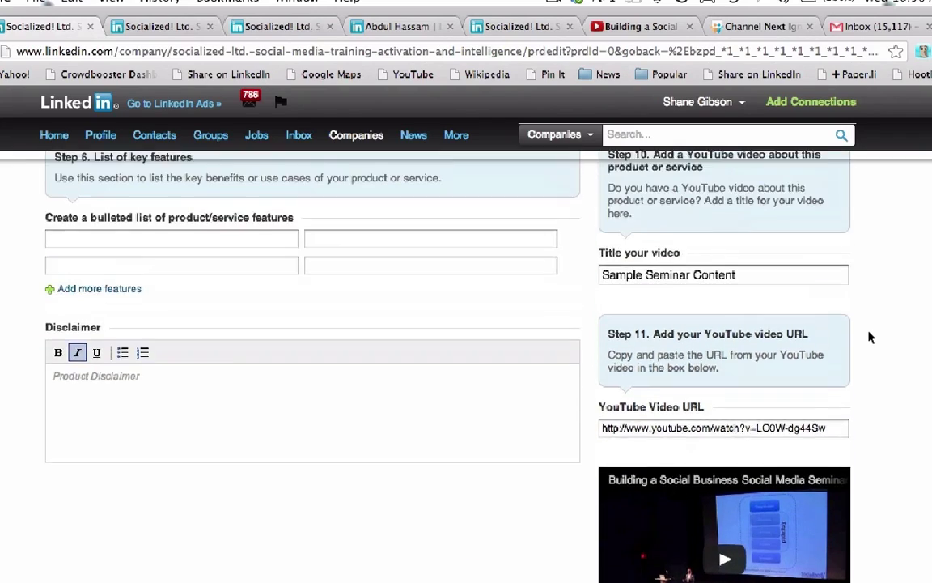
{"action": "scroll", "coordinate": [870, 335], "scroll_direction": "up", "scroll_amount": 9}
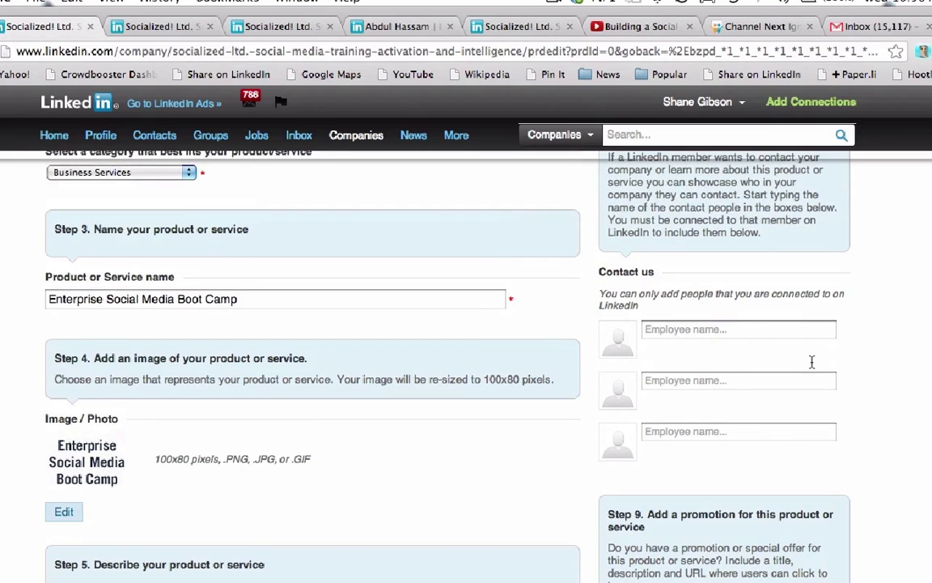
{"action": "scroll", "coordinate": [405, 364], "scroll_direction": "up", "scroll_amount": 9}
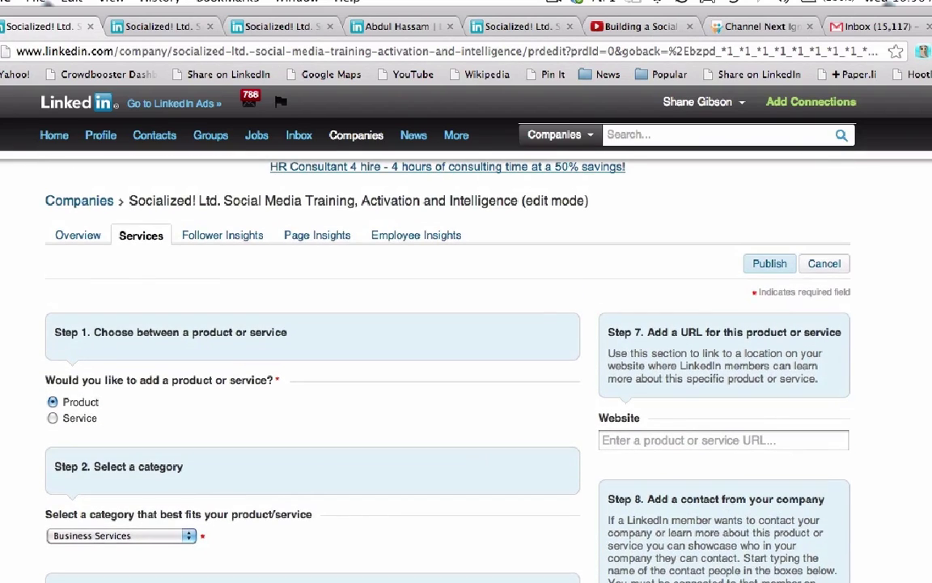
{"action": "left_click", "coordinate": [771, 268]}
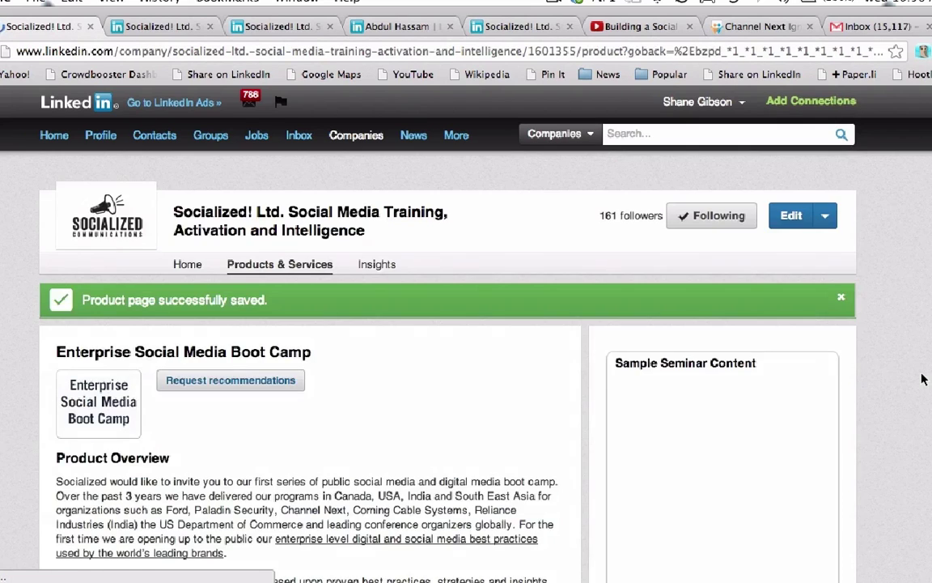
Scroll through the saved Enterprise Social Media Boot Camp product page to review it and its video
{"action": "scroll", "coordinate": [923, 380], "scroll_direction": "down", "scroll_amount": 5}
{"action": "scroll", "coordinate": [923, 380], "scroll_direction": "down", "scroll_amount": 5}
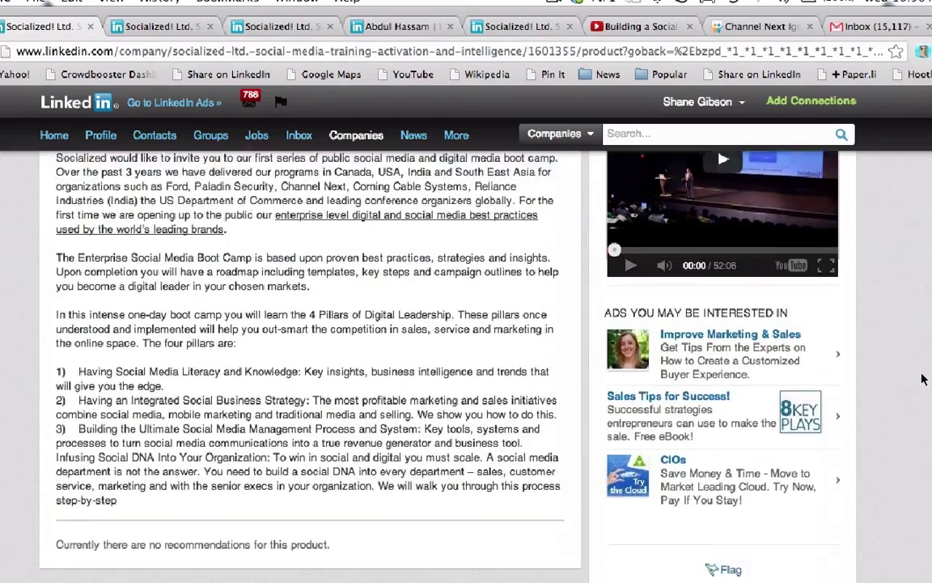
{"action": "scroll", "coordinate": [922, 380], "scroll_direction": "up", "scroll_amount": 4}
{"action": "scroll", "coordinate": [923, 379], "scroll_direction": "up", "scroll_amount": 4}
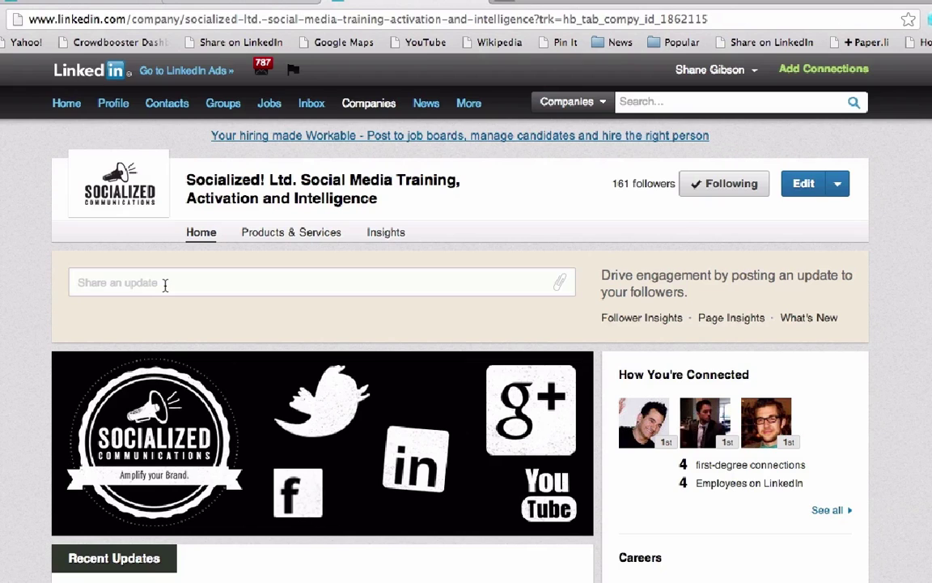
Share the pasted 'This Week in Social Media – 4/3/2013' link as a company update to all followers
{"action": "left_click", "coordinate": [164, 285]}
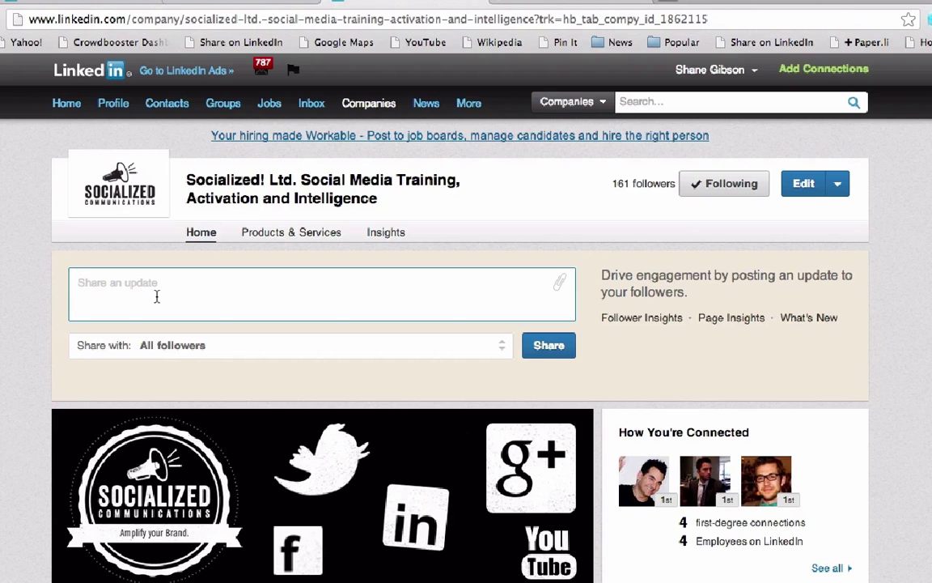
{"action": "type", "text": "This Week in Social Media – 4/3/2013 http://zite.to/12eKYdo  via Scott Monty #ford #fordblue"}
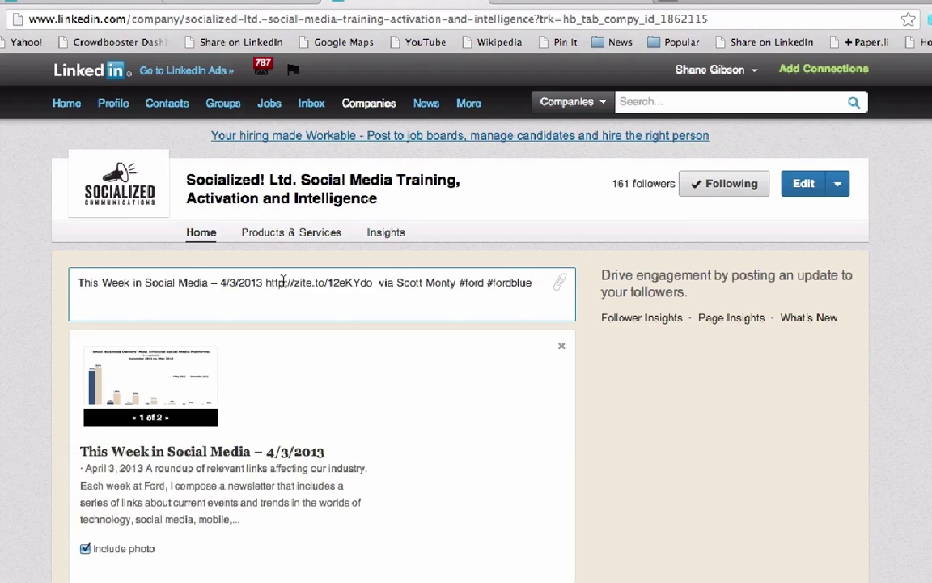
{"action": "scroll", "coordinate": [681, 468], "scroll_direction": "down", "scroll_amount": 5}
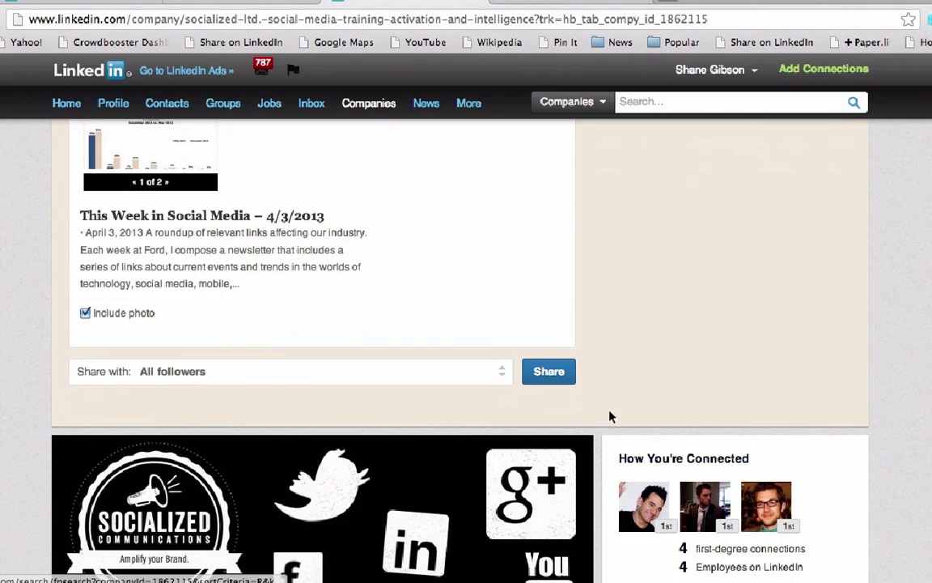
{"action": "left_click", "coordinate": [547, 371]}
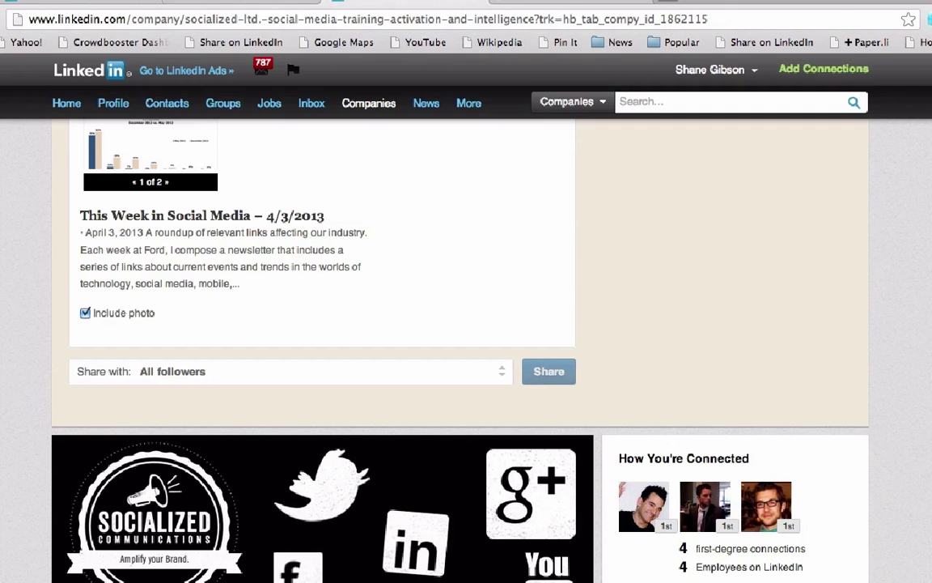
{"action": "scroll", "coordinate": [466, 348], "scroll_direction": "down", "scroll_amount": 5}
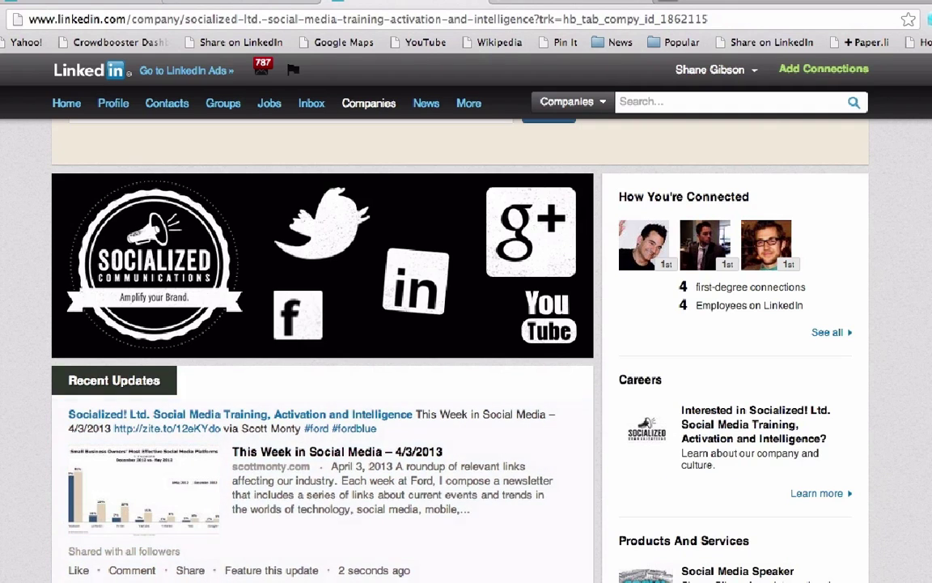
{"action": "scroll", "coordinate": [466, 348], "scroll_direction": "down", "scroll_amount": 4}
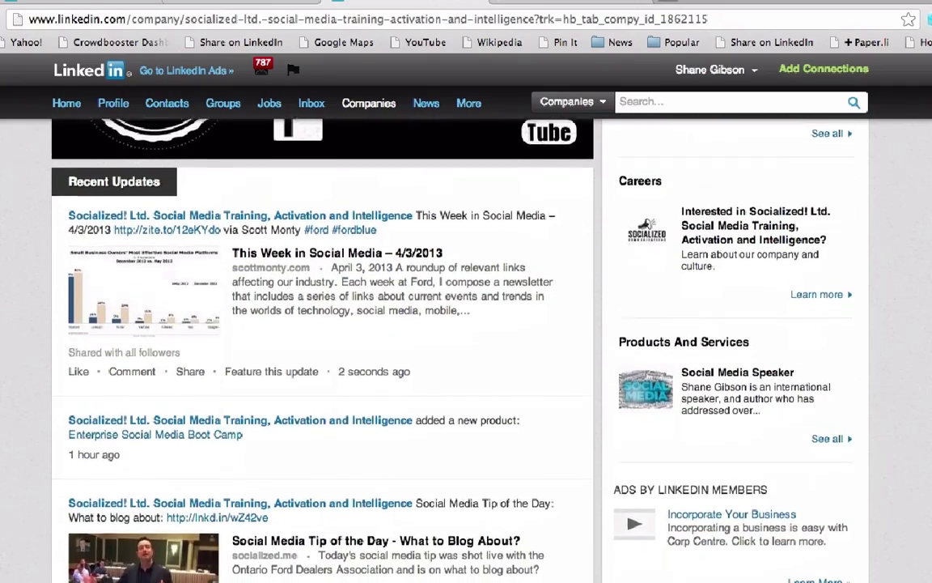
{"action": "scroll", "coordinate": [466, 348], "scroll_direction": "up", "scroll_amount": 5}
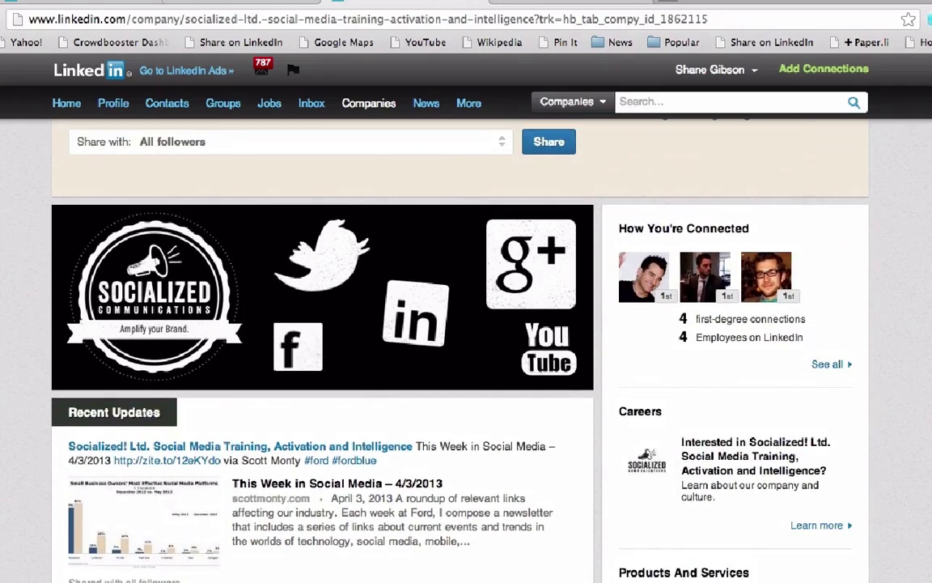
{"action": "scroll", "coordinate": [466, 348], "scroll_direction": "up", "scroll_amount": 3}
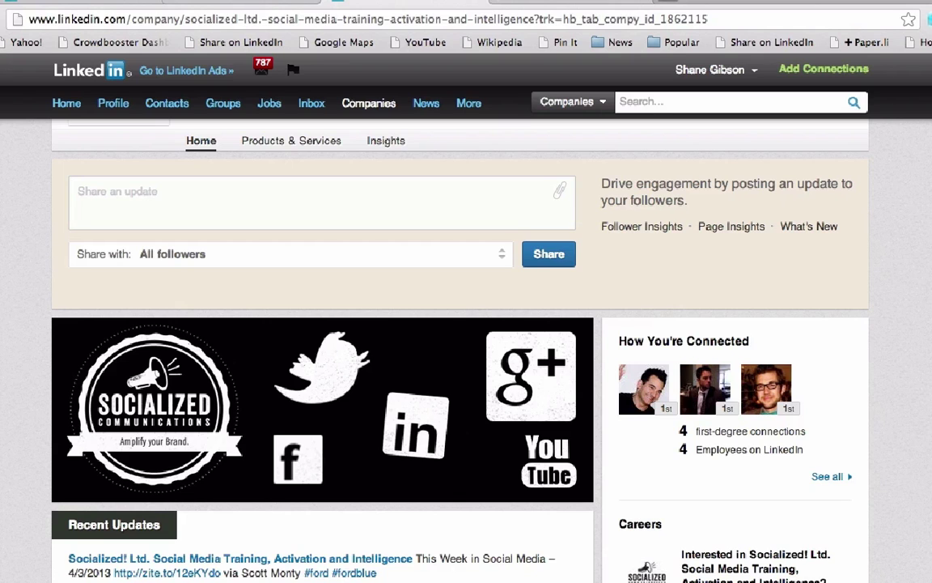
{"action": "scroll", "coordinate": [466, 348], "scroll_direction": "down", "scroll_amount": 8}
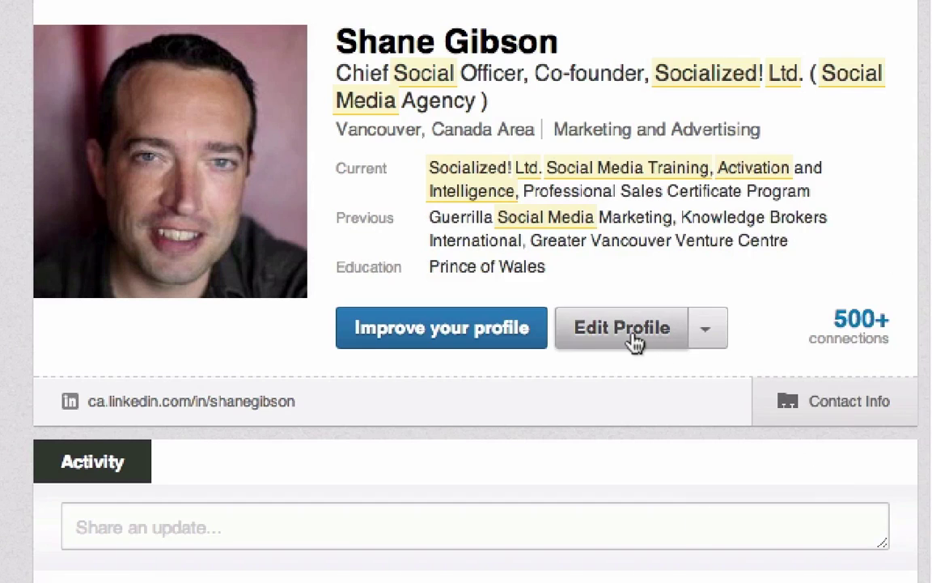
Put the profile in edit mode and open the Chief Social Officer & Co-founder entry's edit form
{"action": "left_click", "coordinate": [623, 328]}
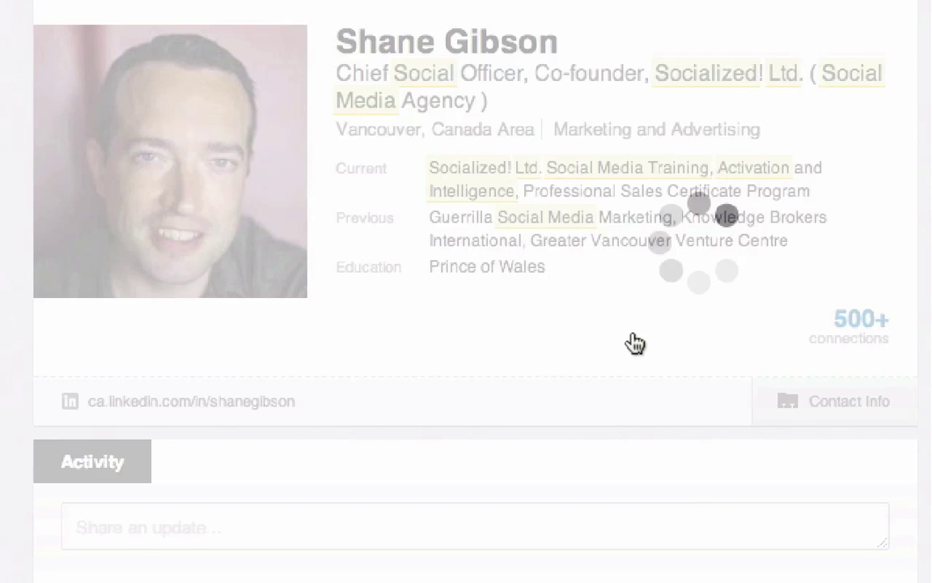
{"action": "scroll", "coordinate": [466, 292], "scroll_direction": "down", "scroll_amount": 15}
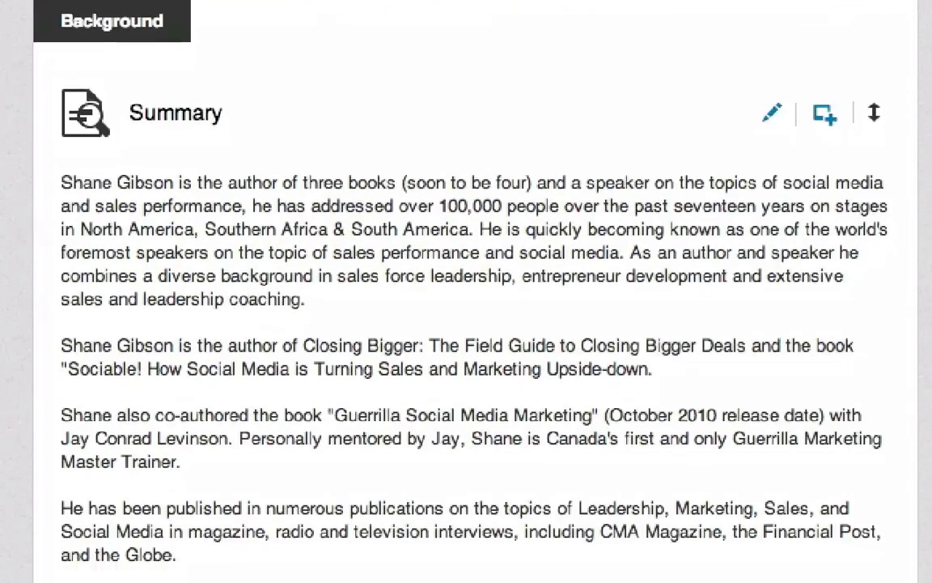
{"action": "scroll", "coordinate": [466, 291], "scroll_direction": "down", "scroll_amount": 5}
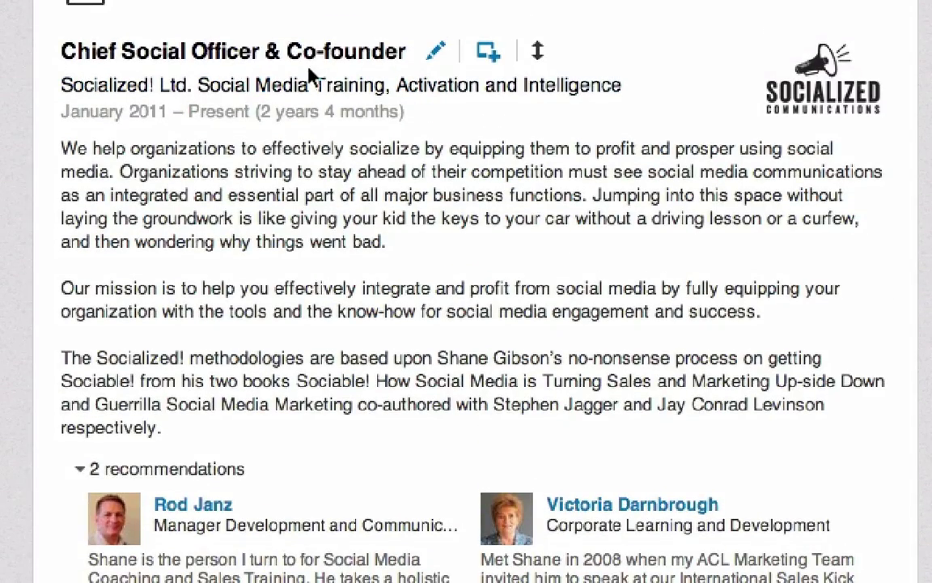
{"action": "left_click", "coordinate": [437, 55]}
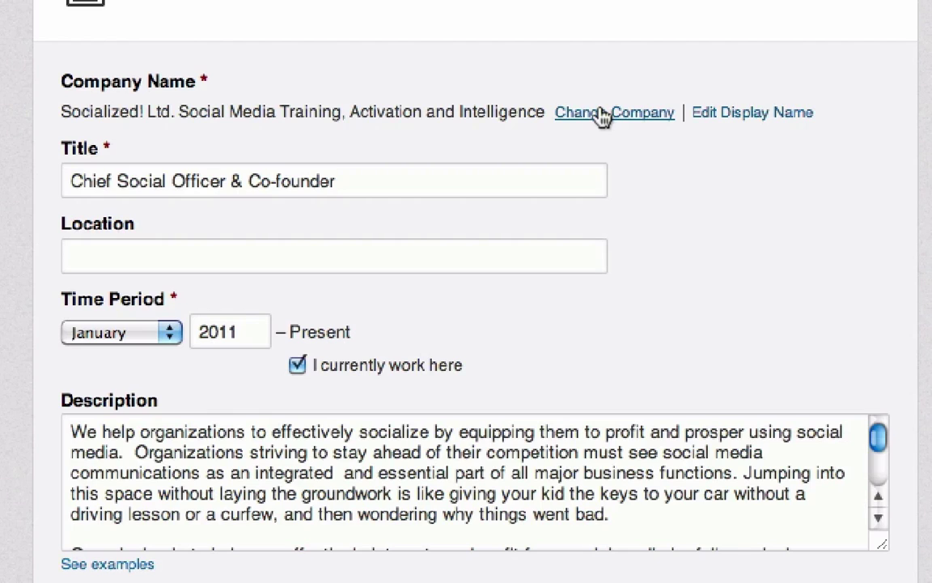
Change the entry's company to the Socialized! Ltd. page by searching 'Socialized', and save the entry
{"action": "left_click", "coordinate": [603, 114]}
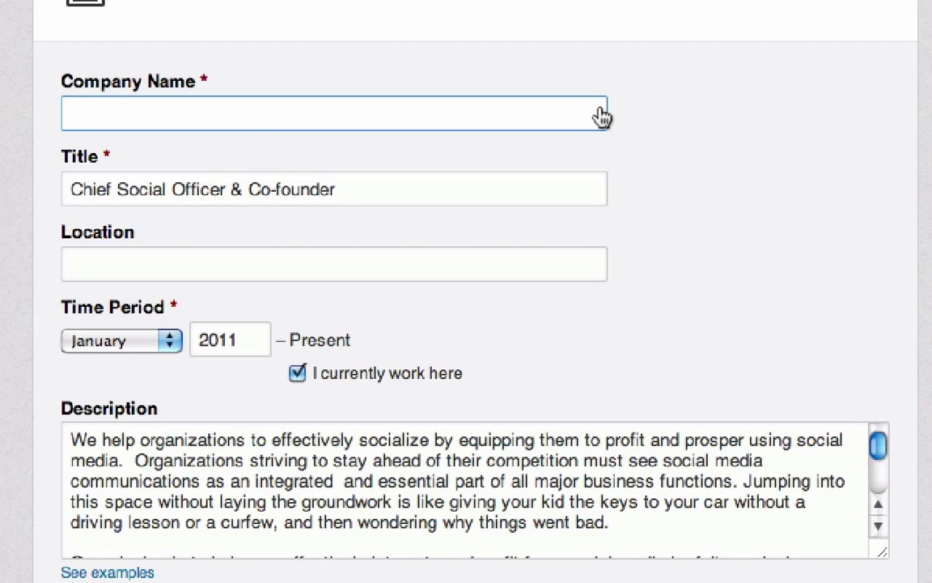
{"action": "type", "text": "Social"}
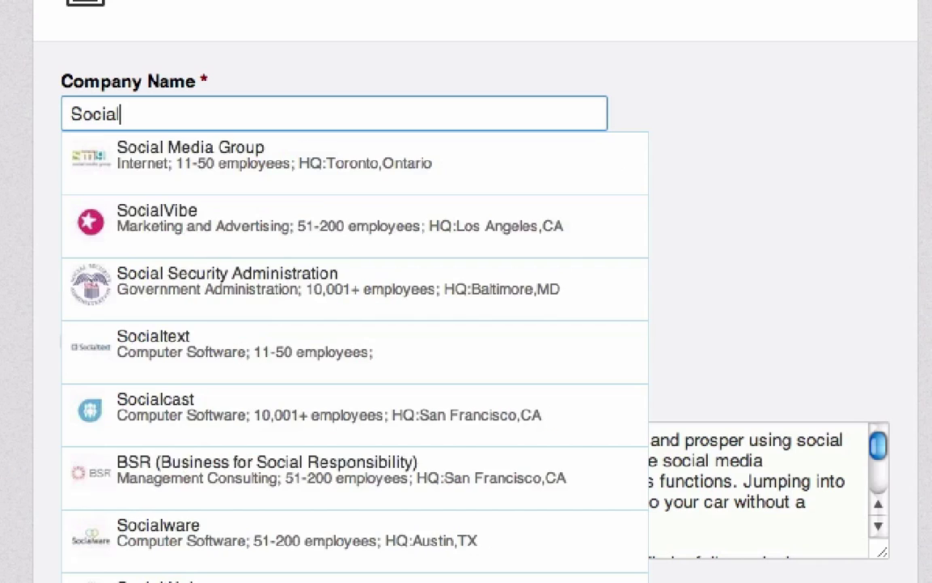
{"action": "type", "text": "ized"}
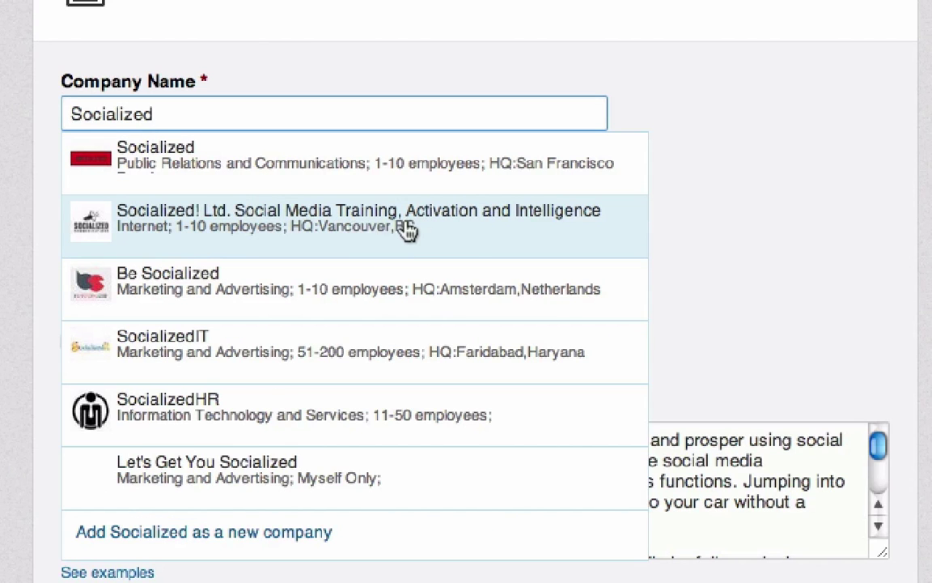
{"action": "left_click", "coordinate": [445, 234]}
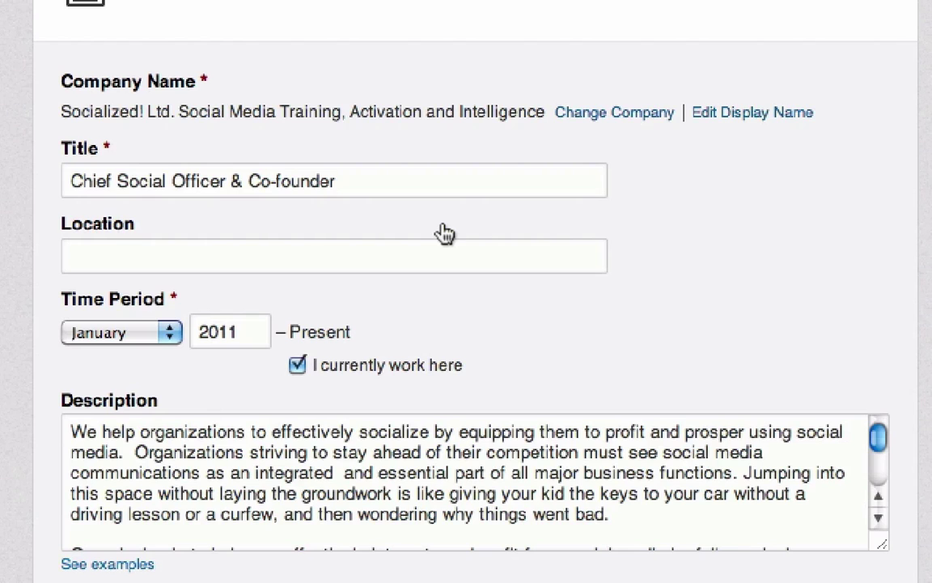
{"action": "scroll", "coordinate": [733, 257], "scroll_direction": "down", "scroll_amount": 2}
{"action": "left_click", "coordinate": [102, 533]}
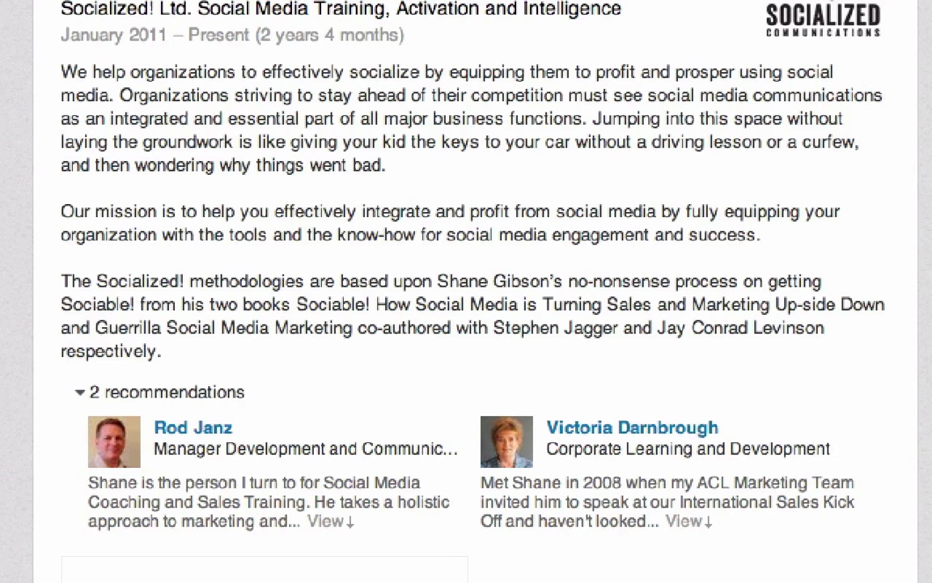
Finish editing so the profile shows in normal view
{"action": "scroll", "coordinate": [724, 201], "scroll_direction": "up", "scroll_amount": 2}
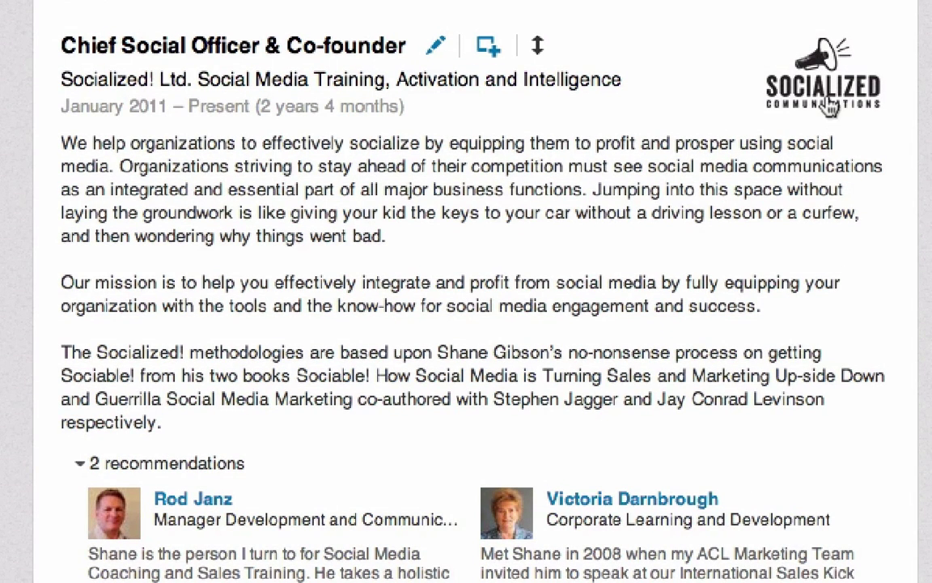
{"action": "mouse_move", "coordinate": [830, 116]}
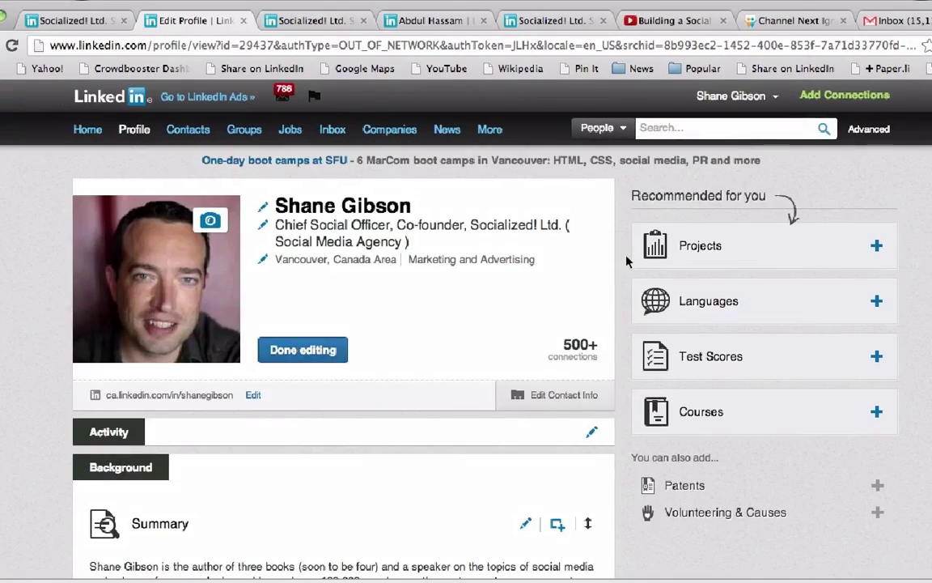
{"action": "left_click", "coordinate": [303, 349]}
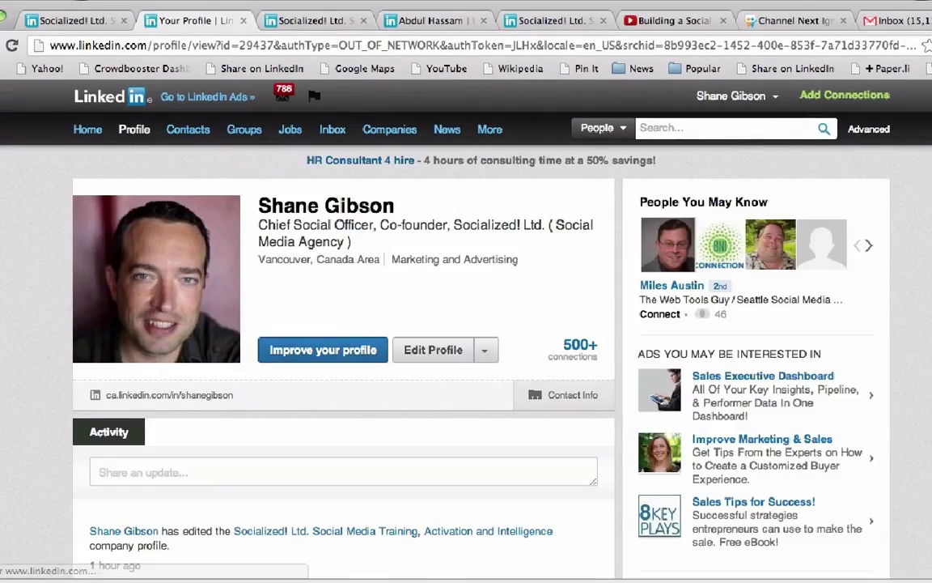
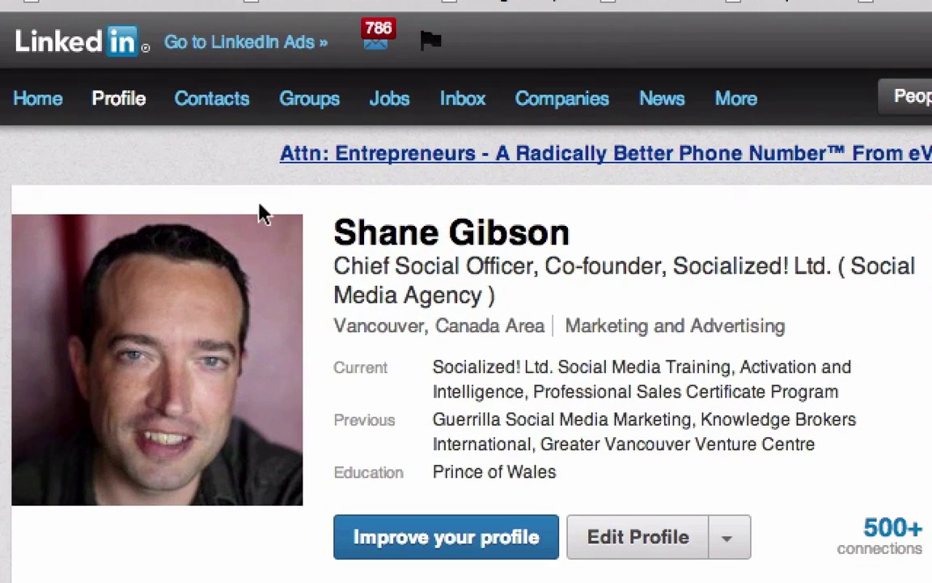
Show the Contacts dropdown in the top navigation with its Add Connections option
{"action": "mouse_move", "coordinate": [202, 113]}
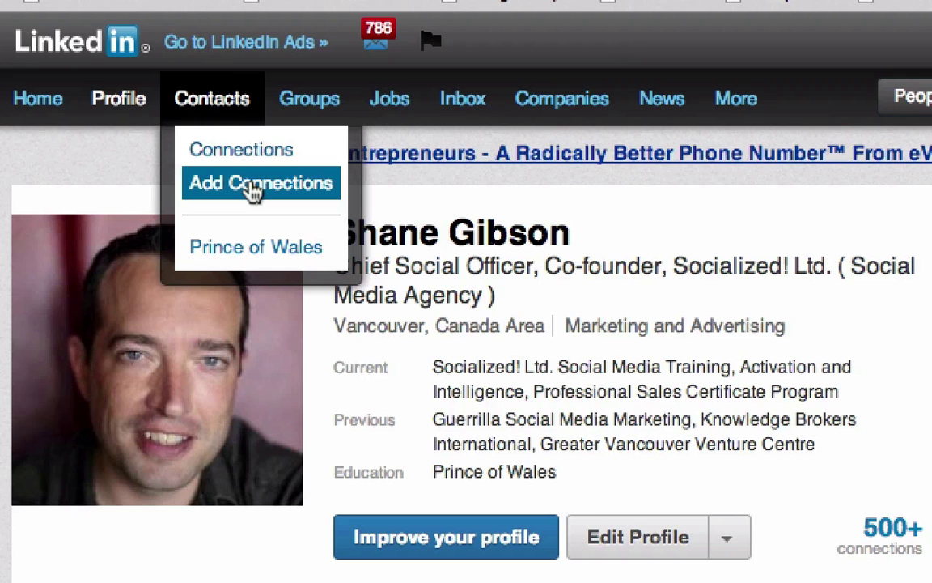
Go to Add Connections, choose the Any Email import option, and reveal More ways to connect
{"action": "left_click", "coordinate": [254, 191]}
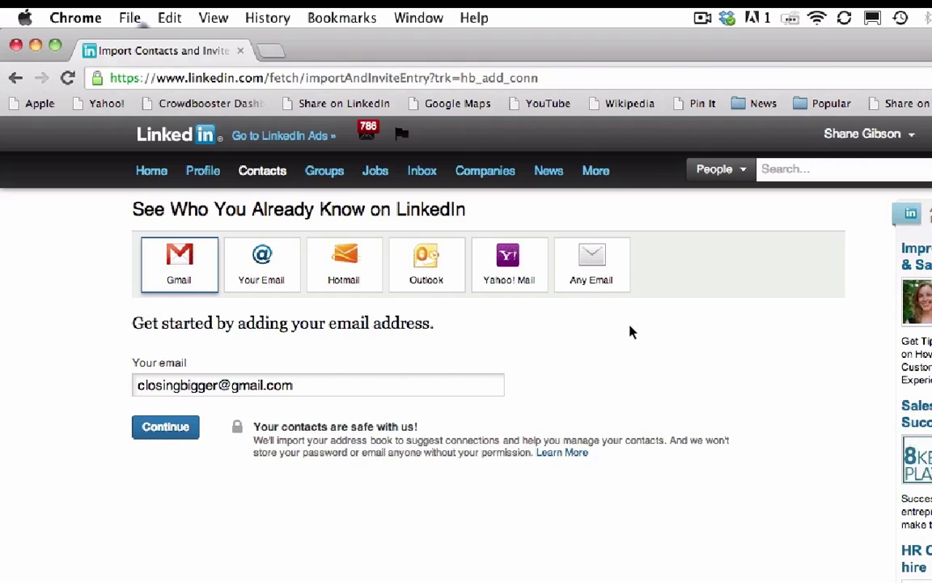
{"action": "left_click", "coordinate": [594, 277]}
{"action": "scroll", "coordinate": [575, 447], "scroll_direction": "down", "scroll_amount": 2}
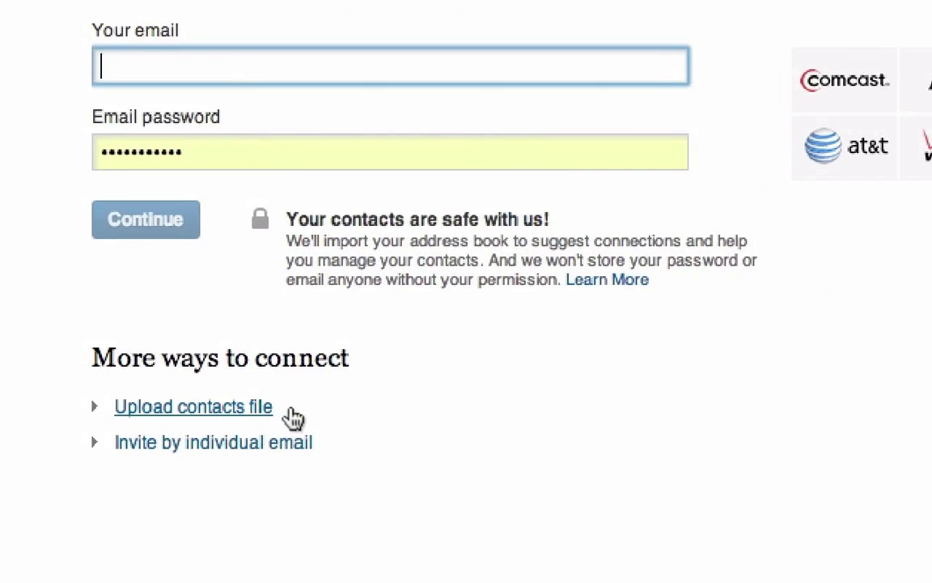
Upload the exported contacts CSV file, which finds 397 Gmail contacts
{"action": "left_click", "coordinate": [237, 482]}
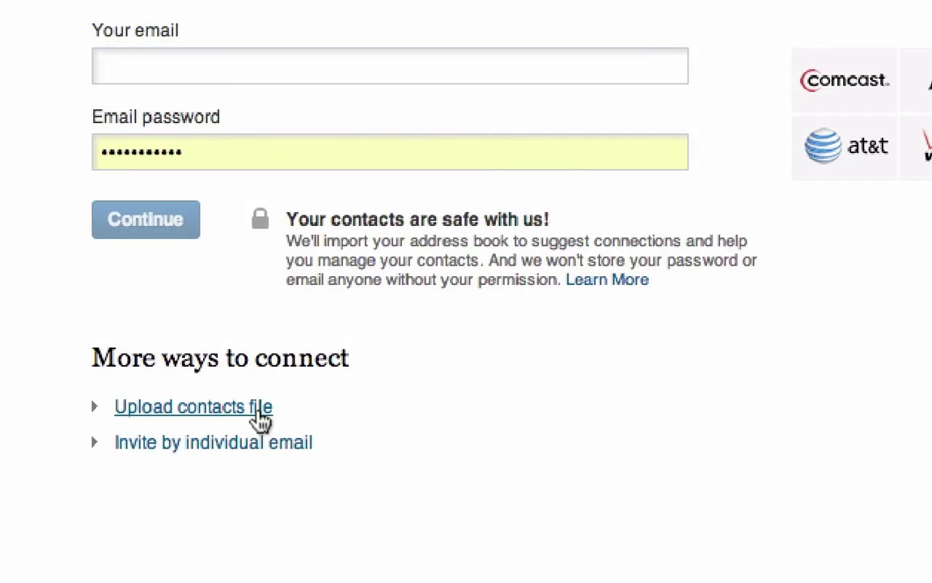
{"action": "left_click", "coordinate": [201, 491]}
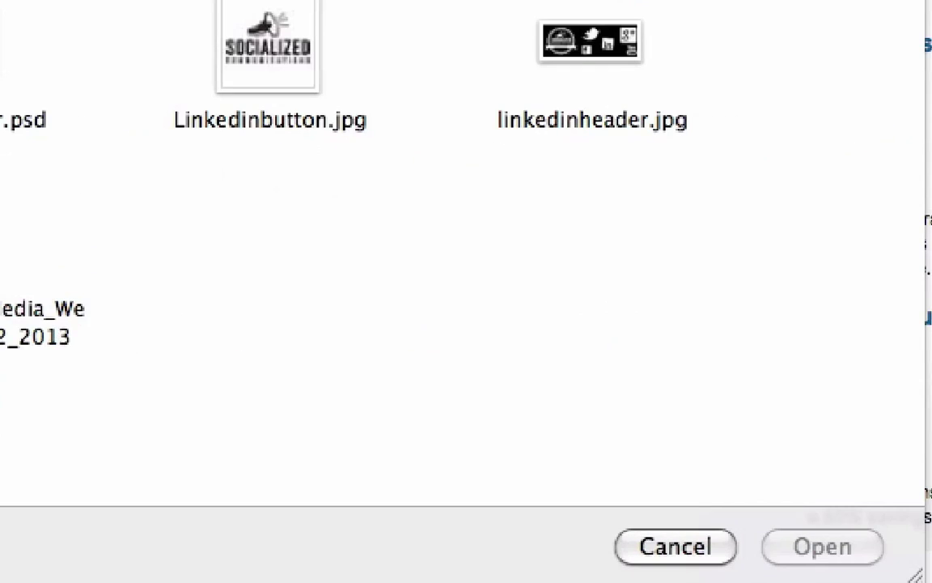
{"action": "left_click", "coordinate": [1, 230]}
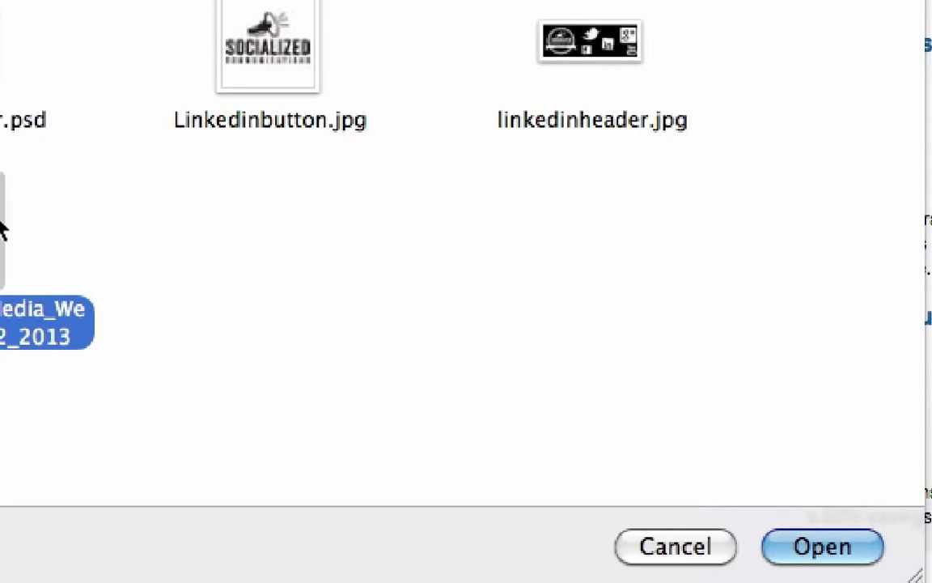
{"action": "left_click", "coordinate": [824, 539]}
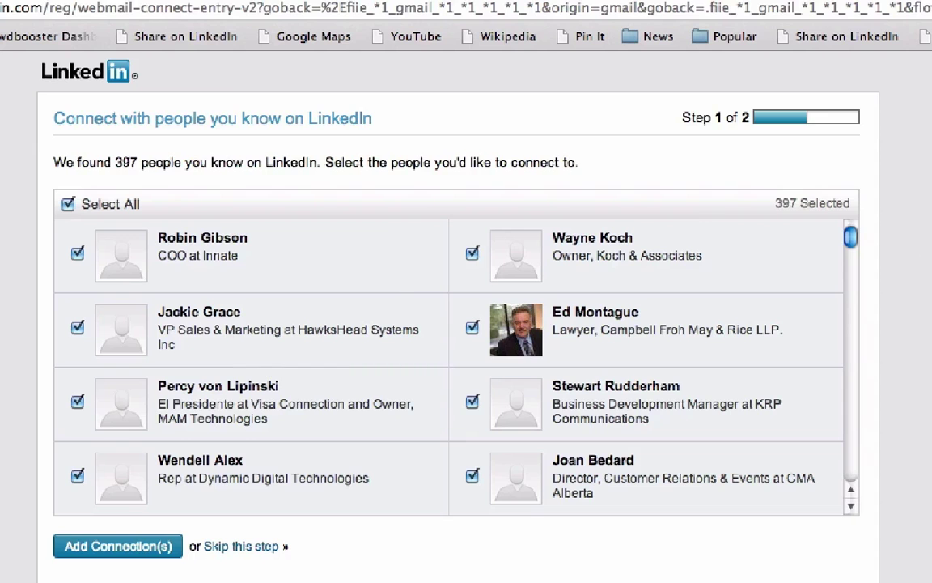
Uncheck the first three found contacts, then clear Select All so no contacts are chosen
{"action": "left_click_drag", "start_coordinate": [852, 241], "coordinate": [855, 284]}
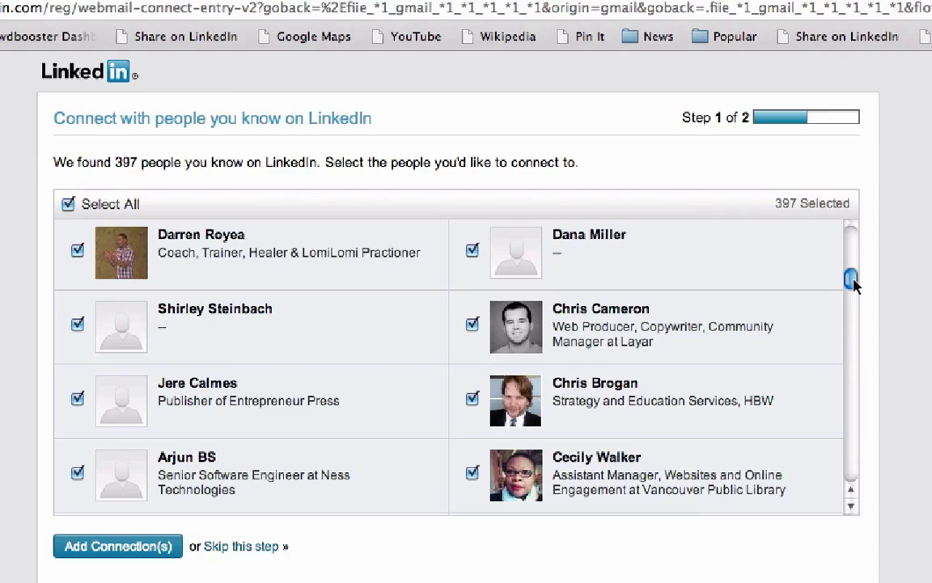
{"action": "left_click_drag", "start_coordinate": [853, 281], "coordinate": [852, 306]}
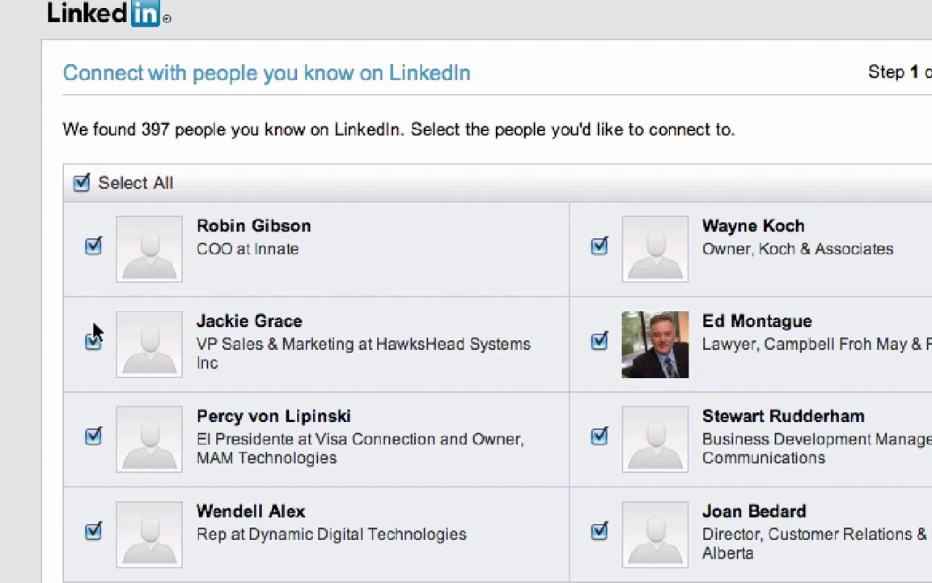
{"action": "left_click", "coordinate": [94, 251]}
{"action": "left_click", "coordinate": [94, 342]}
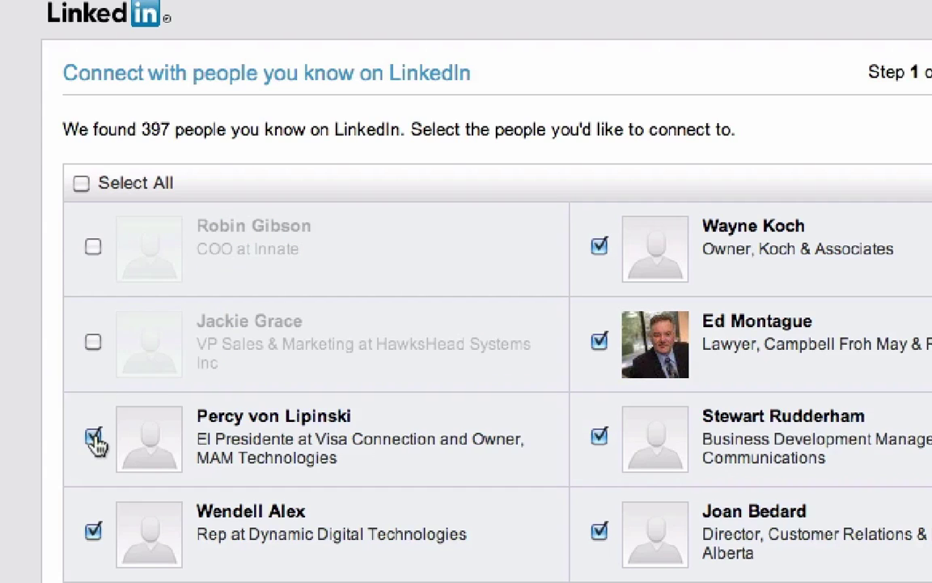
{"action": "left_click", "coordinate": [94, 437]}
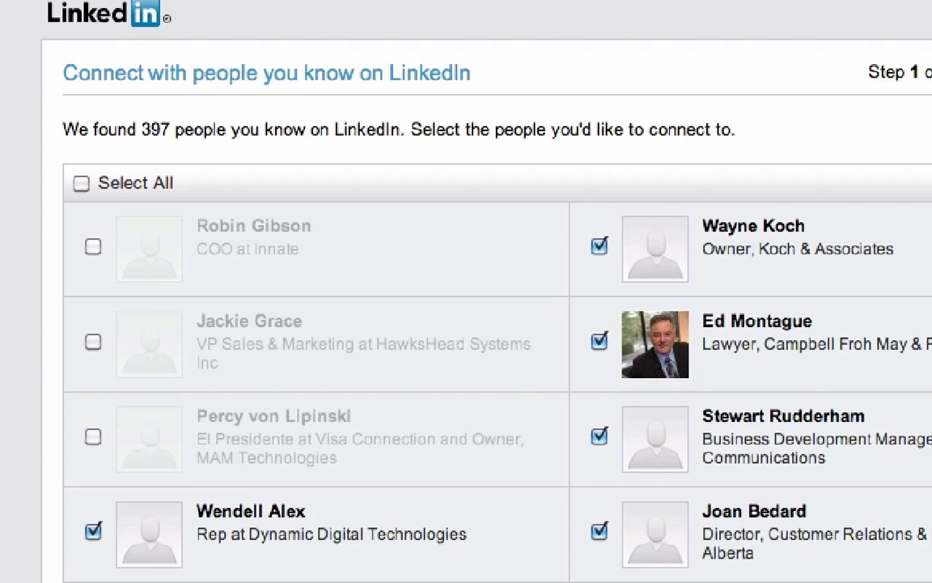
{"action": "scroll", "coordinate": [497, 388], "scroll_direction": "down", "scroll_amount": 20}
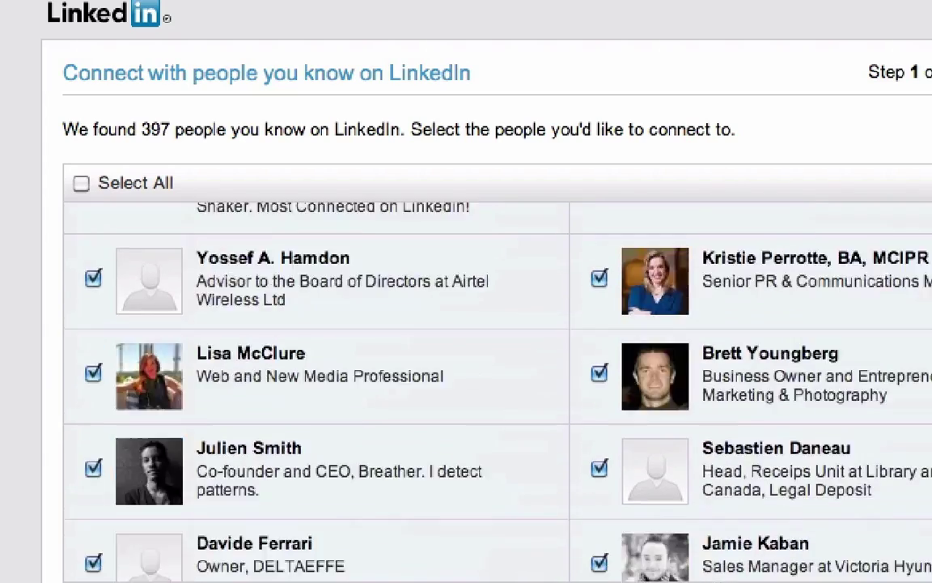
{"action": "scroll", "coordinate": [498, 389], "scroll_direction": "up", "scroll_amount": 20}
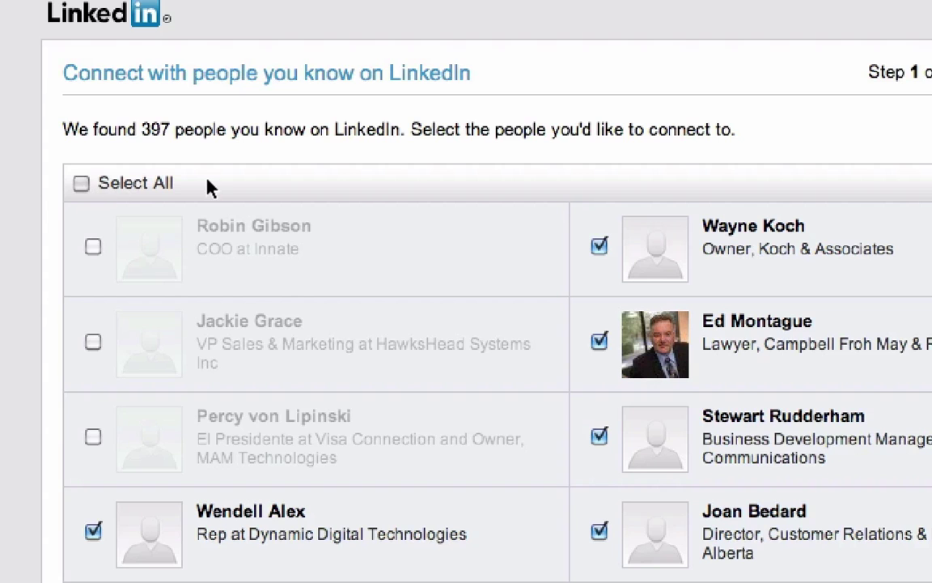
{"action": "left_click", "coordinate": [81, 184]}
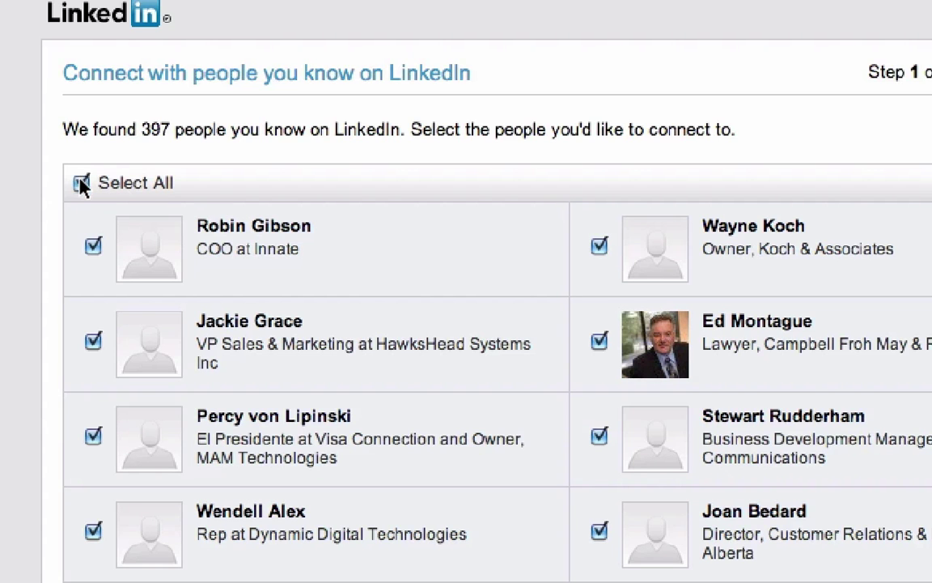
{"action": "left_click", "coordinate": [80, 183]}
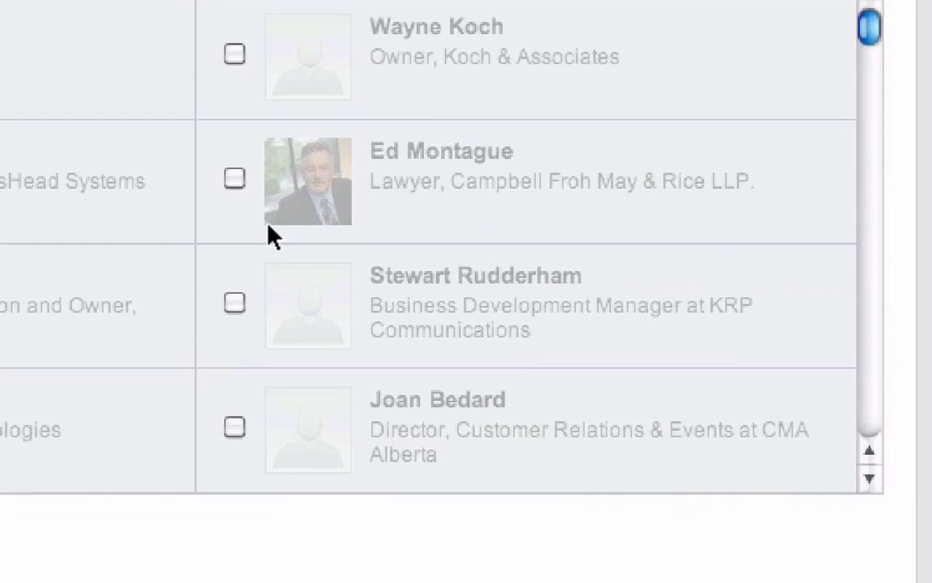
Select the Wesbild Holdings marketing VP from further down the contact list
{"action": "scroll", "coordinate": [628, 383], "scroll_direction": "down", "scroll_amount": 3}
{"action": "scroll", "coordinate": [272, 235], "scroll_direction": "down", "scroll_amount": 2}
{"action": "scroll", "coordinate": [271, 234], "scroll_direction": "down", "scroll_amount": 2}
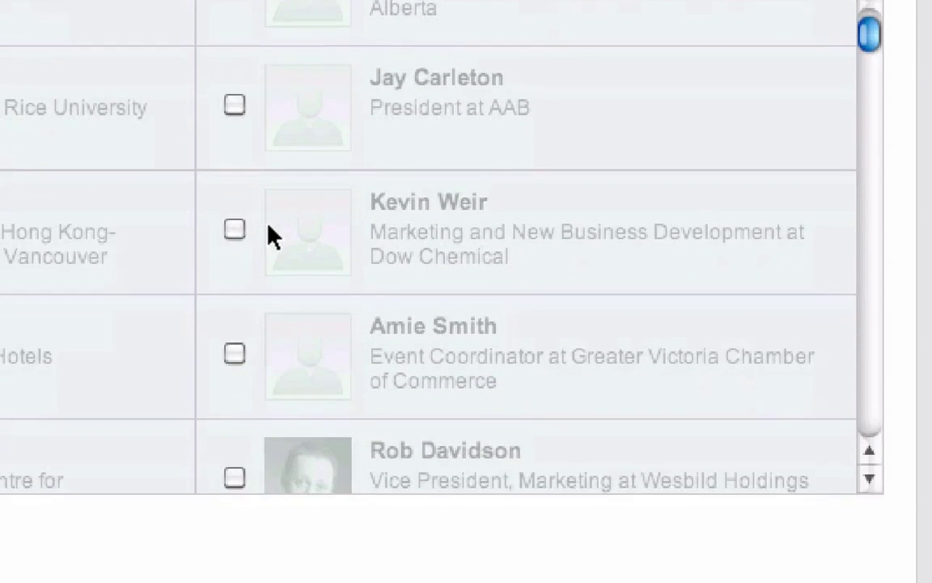
{"action": "scroll", "coordinate": [272, 234], "scroll_direction": "down", "scroll_amount": 2}
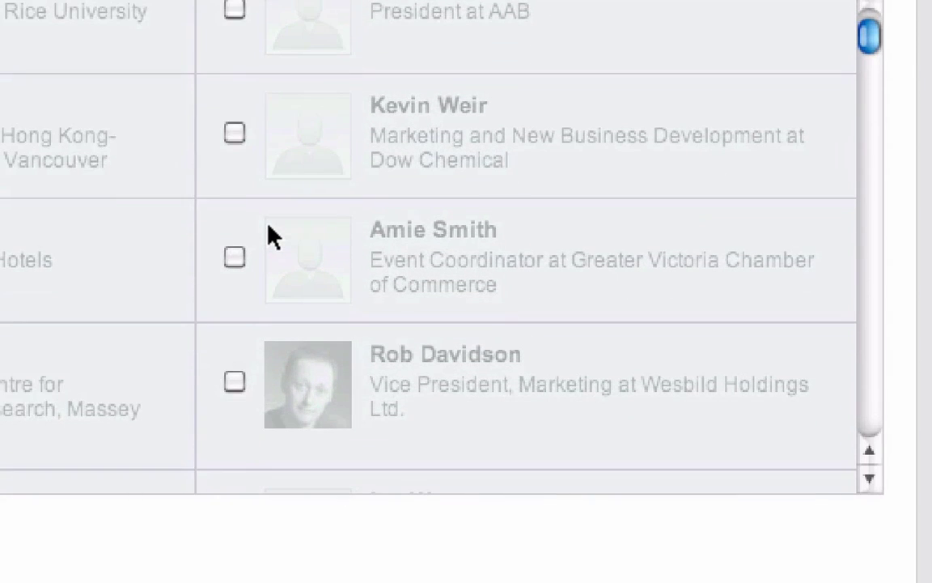
{"action": "scroll", "coordinate": [272, 235], "scroll_direction": "down", "scroll_amount": 5}
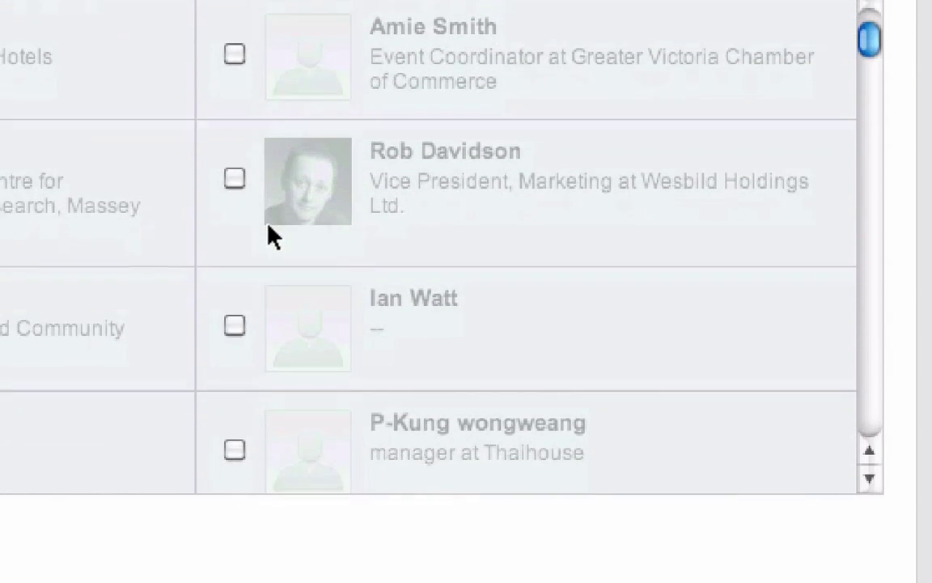
{"action": "scroll", "coordinate": [272, 234], "scroll_direction": "down", "scroll_amount": 1}
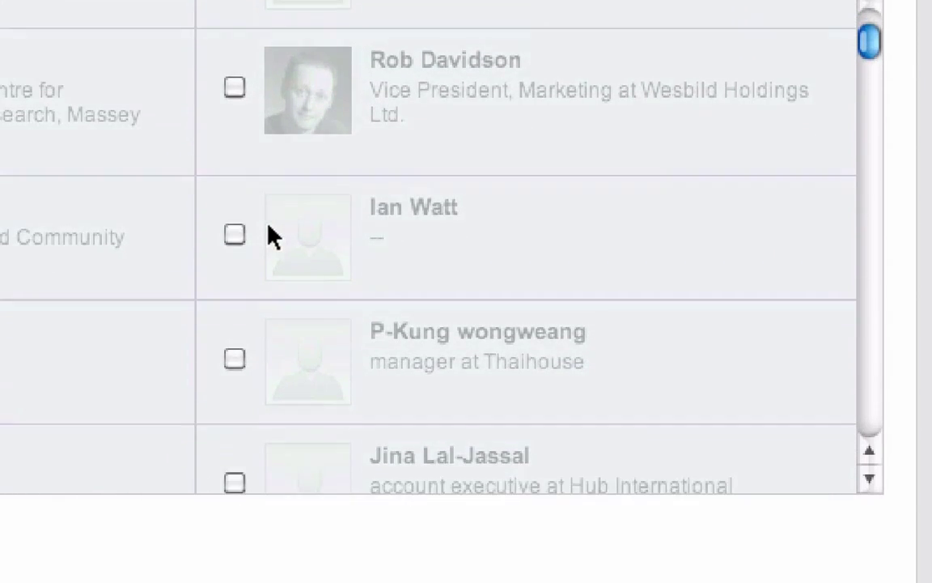
{"action": "left_click", "coordinate": [235, 89]}
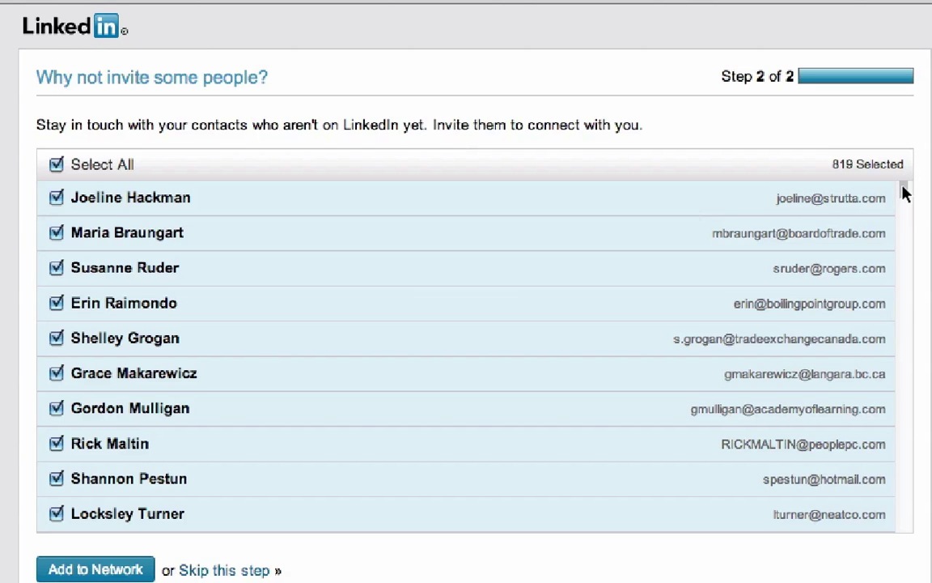
Deselect all 819 contacts not yet on LinkedIn so none get invited
{"action": "mouse_move", "coordinate": [904, 192]}
{"action": "left_mouse_down"}
{"action": "mouse_move", "coordinate": [903, 233]}
{"action": "mouse_move", "coordinate": [905, 173]}
{"action": "left_mouse_up"}
{"action": "left_click", "coordinate": [57, 165]}
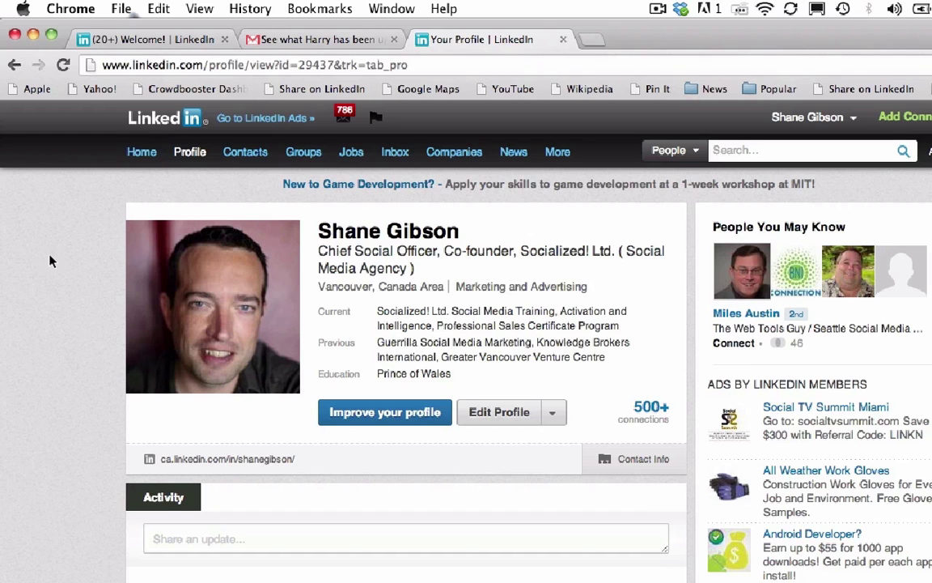
From Home, open Who's Viewed Your Profile and go to the first viewer, the BuildDirect salesperson
{"action": "left_click", "coordinate": [141, 151]}
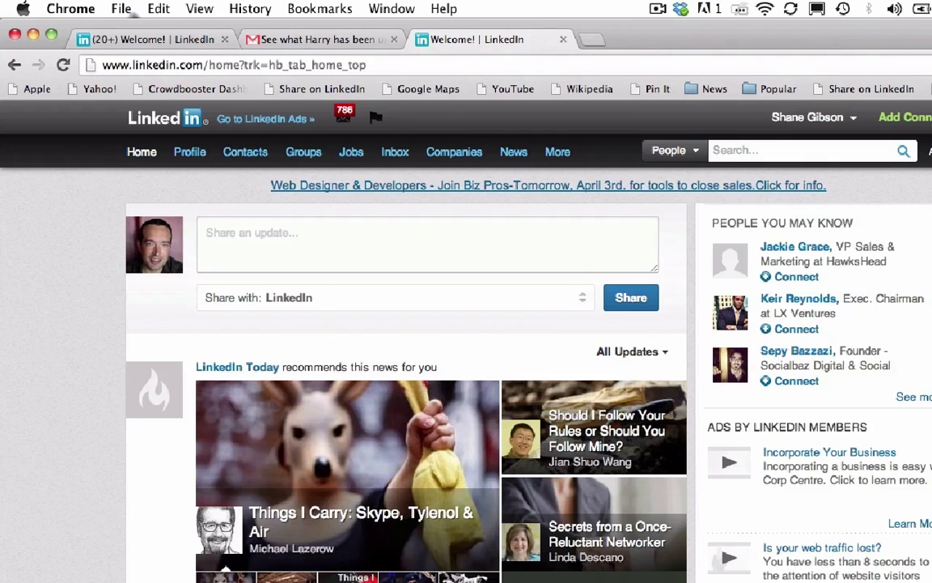
{"action": "scroll", "coordinate": [880, 327], "scroll_direction": "down", "scroll_amount": 10}
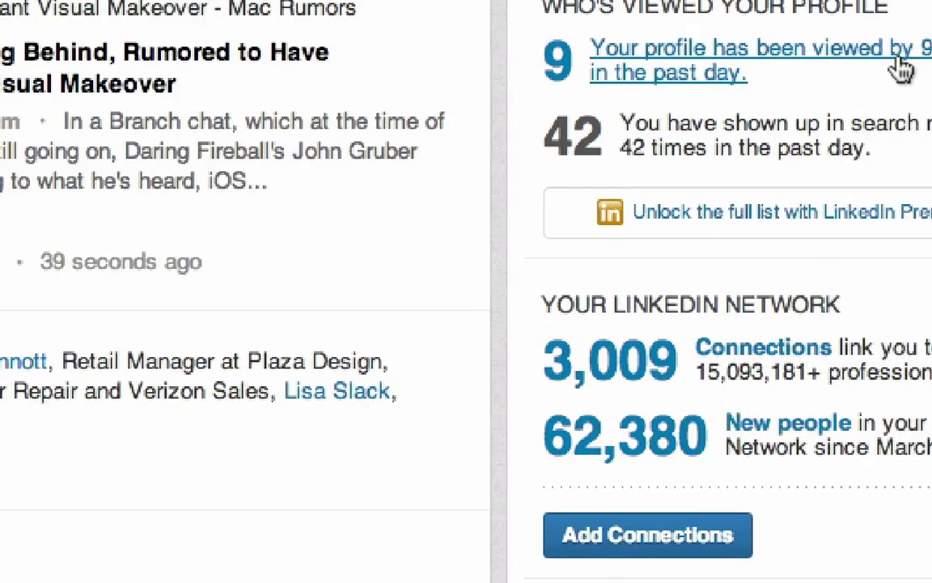
{"action": "left_click", "coordinate": [901, 70]}
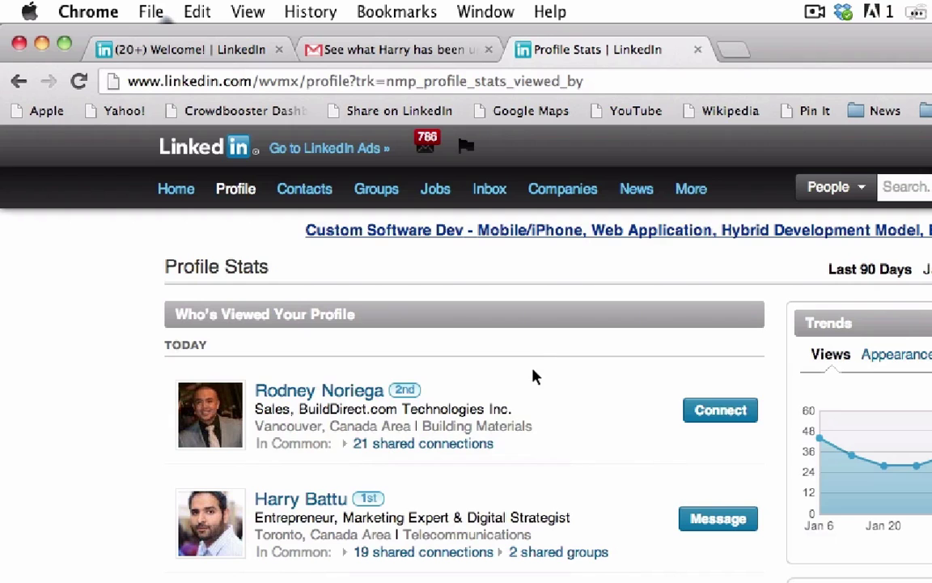
{"action": "left_click", "coordinate": [361, 393]}
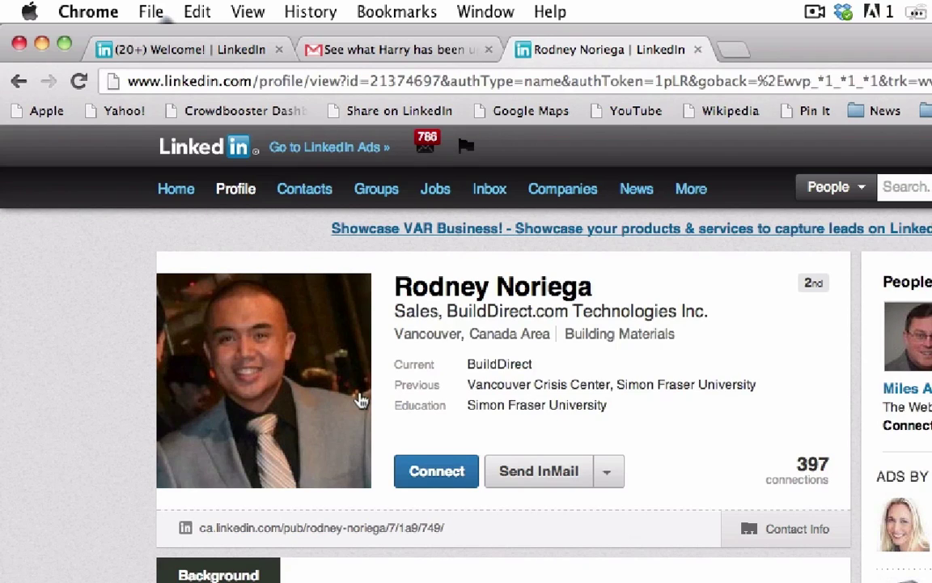
{"action": "left_click", "coordinate": [448, 472]}
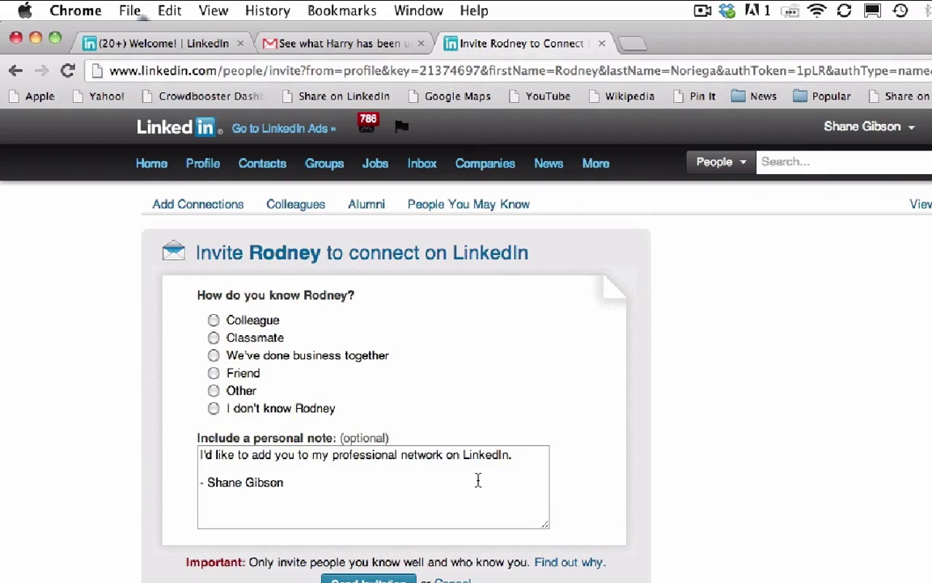
{"action": "left_click", "coordinate": [213, 373]}
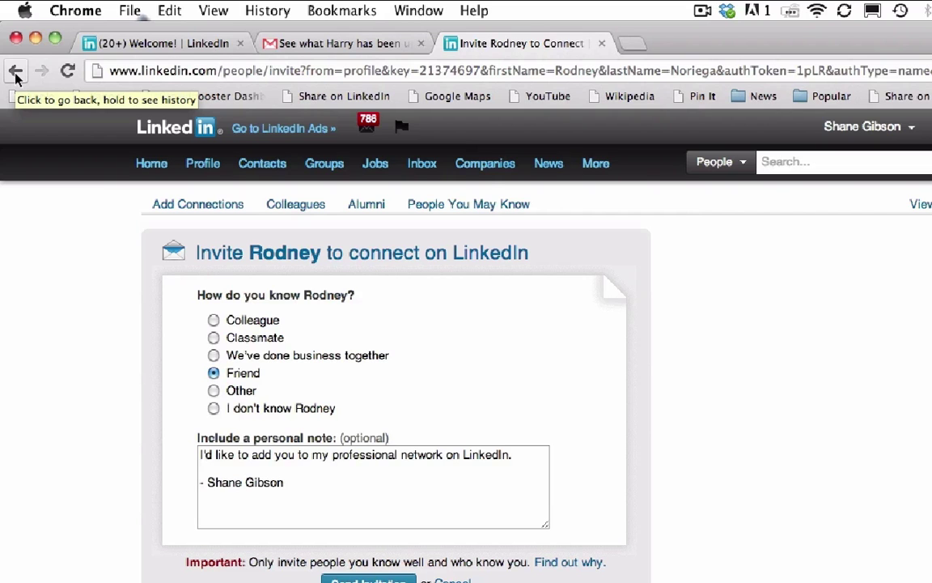
{"action": "left_click", "coordinate": [16, 73]}
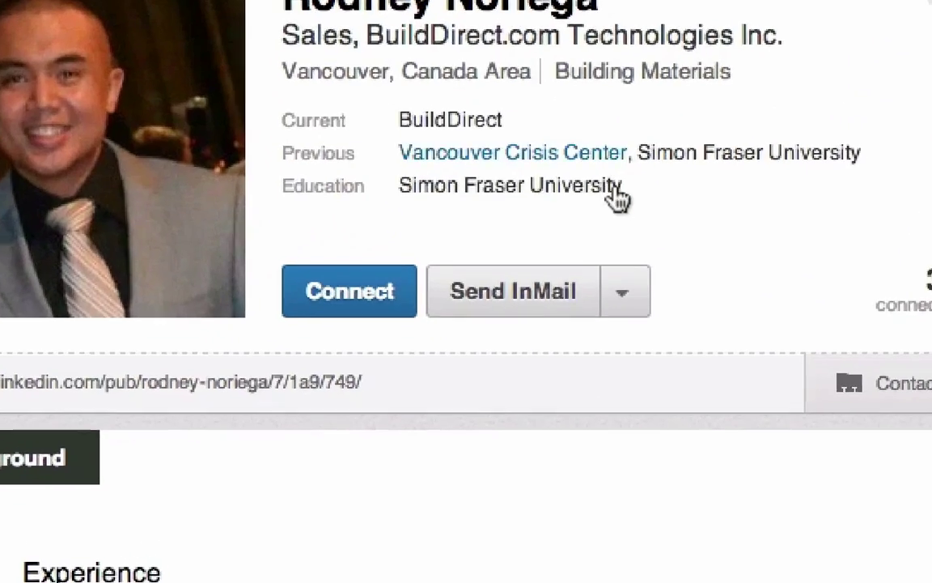
Start a Get introduced request and pick the BuildDirect IT vice president as intermediary
{"action": "left_click", "coordinate": [523, 409]}
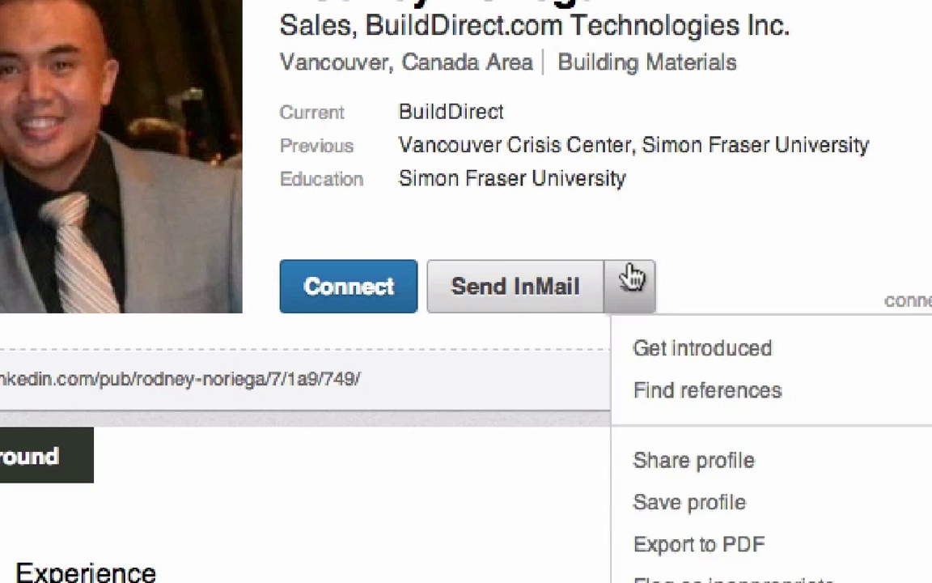
{"action": "left_click", "coordinate": [678, 356]}
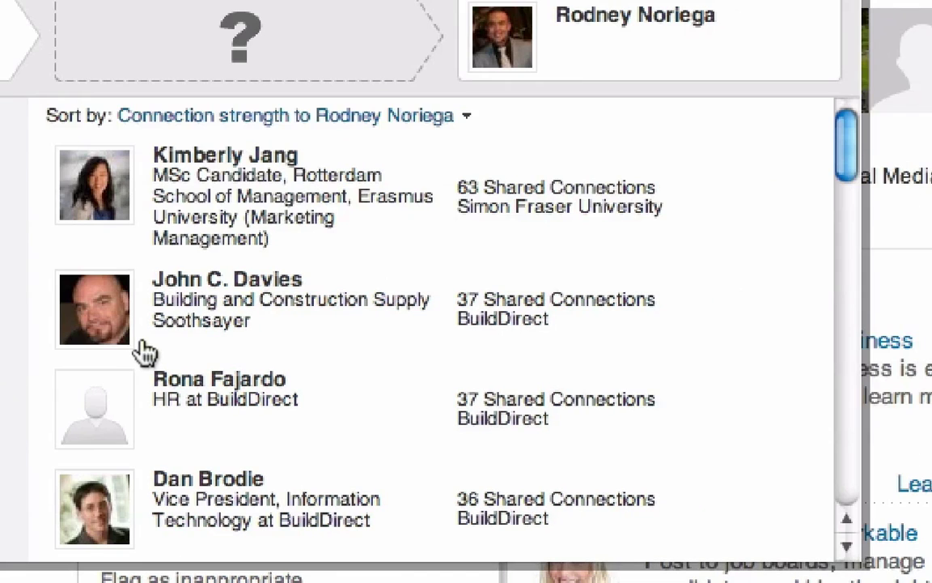
{"action": "scroll", "coordinate": [305, 212], "scroll_direction": "down", "scroll_amount": 2}
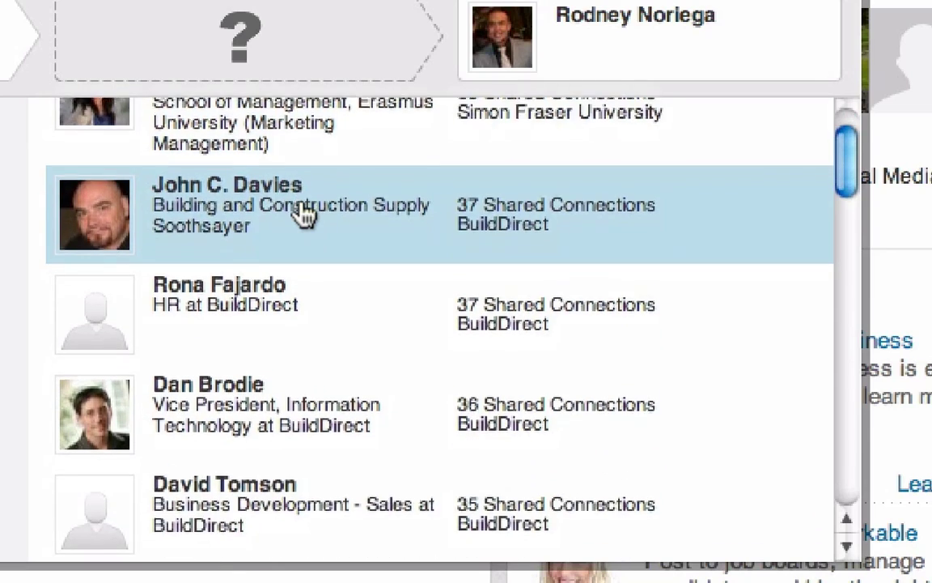
{"action": "scroll", "coordinate": [305, 213], "scroll_direction": "down", "scroll_amount": 3}
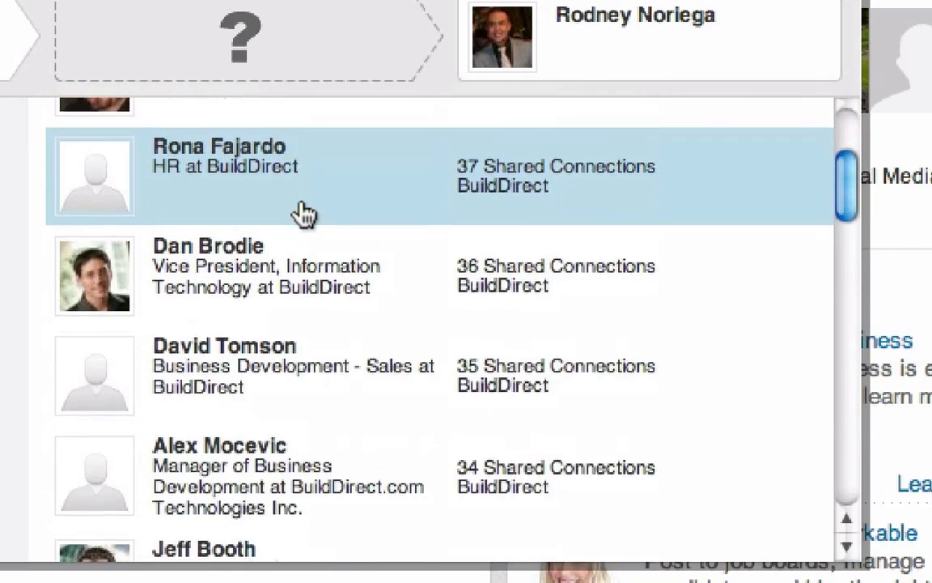
{"action": "scroll", "coordinate": [305, 213], "scroll_direction": "down", "scroll_amount": 2}
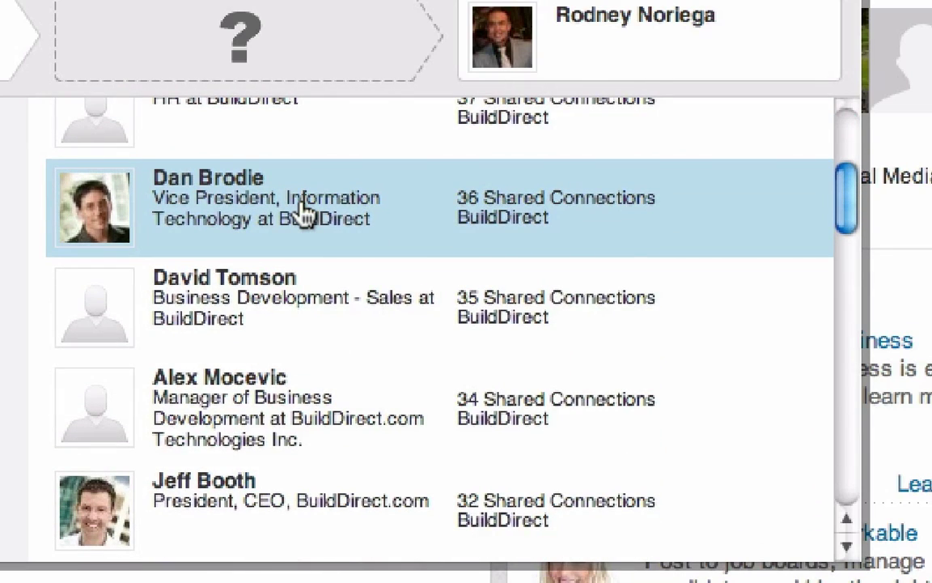
{"action": "left_click", "coordinate": [305, 213]}
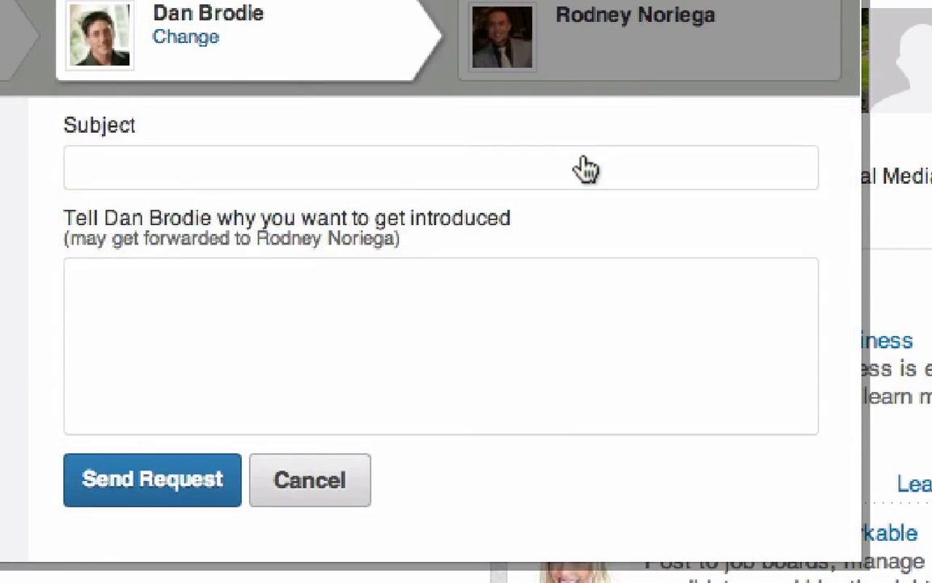
Enter the subject 'Lets Connect?' and move to the introduction message box
{"action": "left_click", "coordinate": [147, 177]}
{"action": "type", "text": "Lets "}
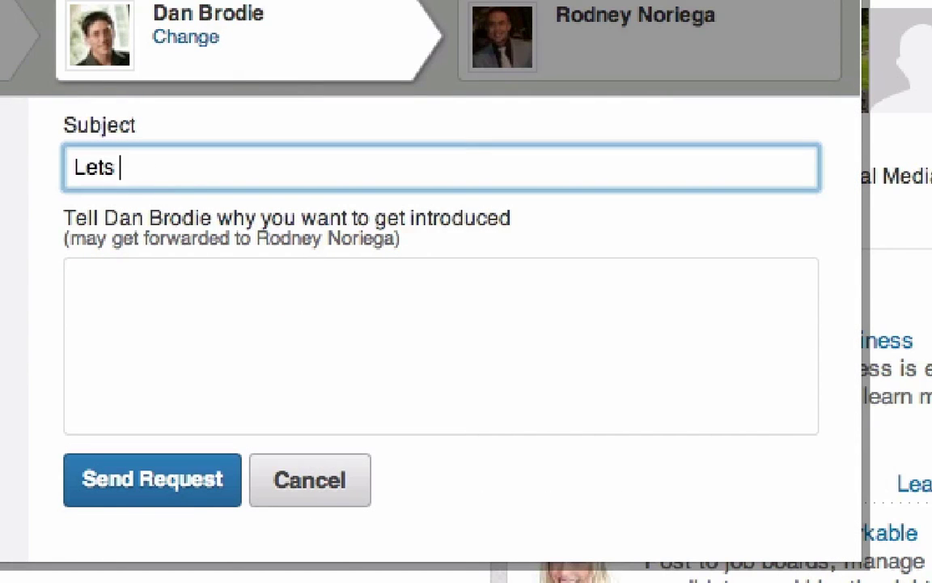
{"action": "type", "text": "Connect"}
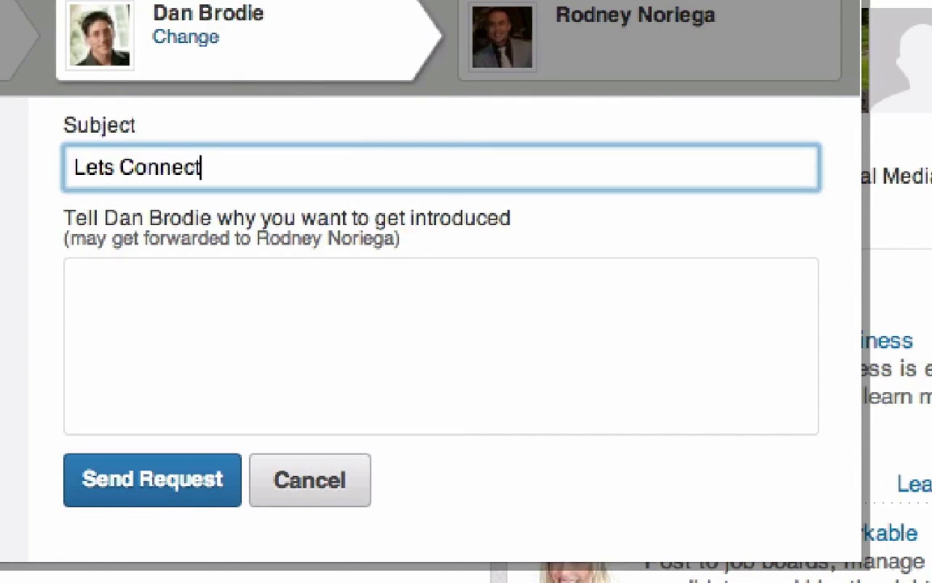
{"action": "type", "text": "?"}
{"action": "left_click", "coordinate": [153, 295]}
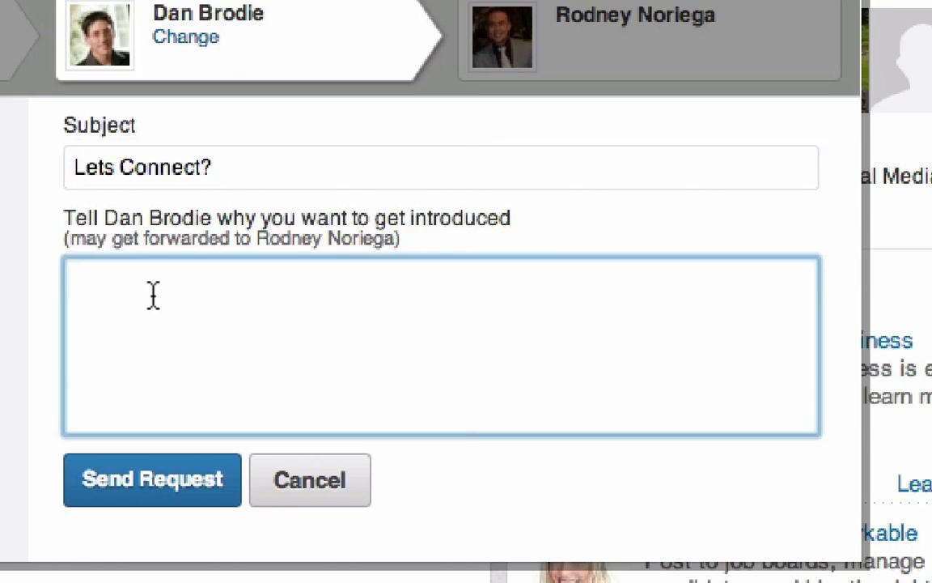